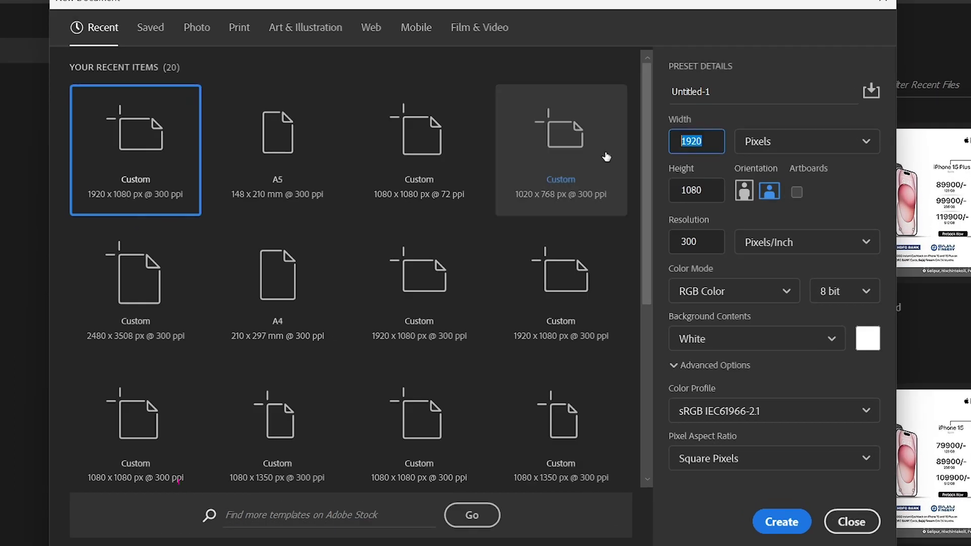
Create a new 1920 x 1080 pixel RGB document at 300 pixels/inch with a white background.
key(Tab)
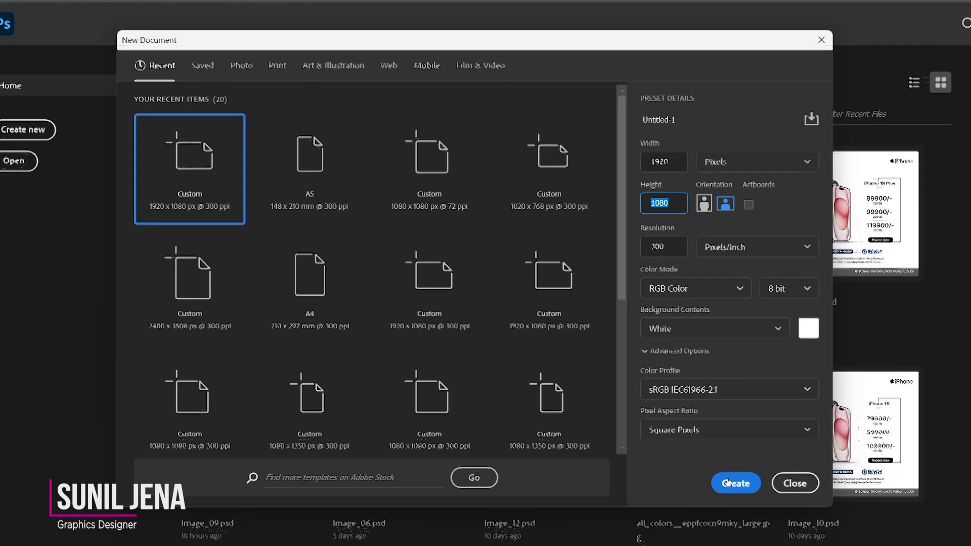
click(781, 521)
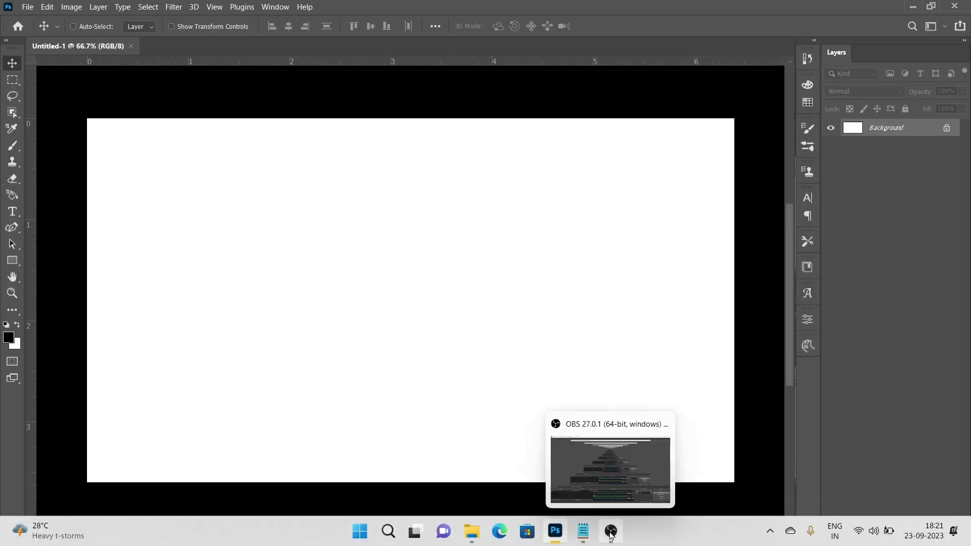
Copy the colour code ffc000 from the Notepad file and close the note.
click(583, 531)
drag(572, 187, 503, 182)
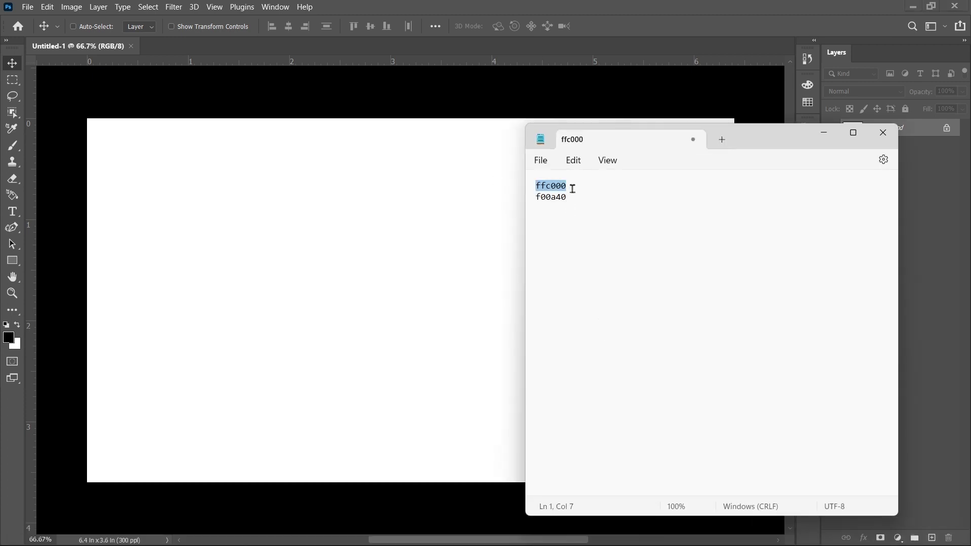
click(883, 133)
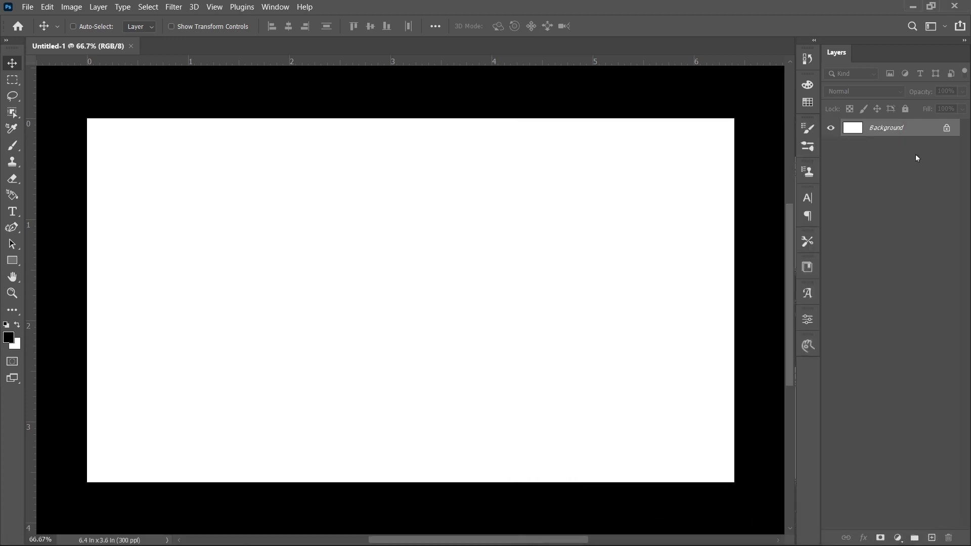
Add a gradient fill layer above the background and choose the Foreground to Background preset from the Basics group.
click(897, 537)
click(890, 328)
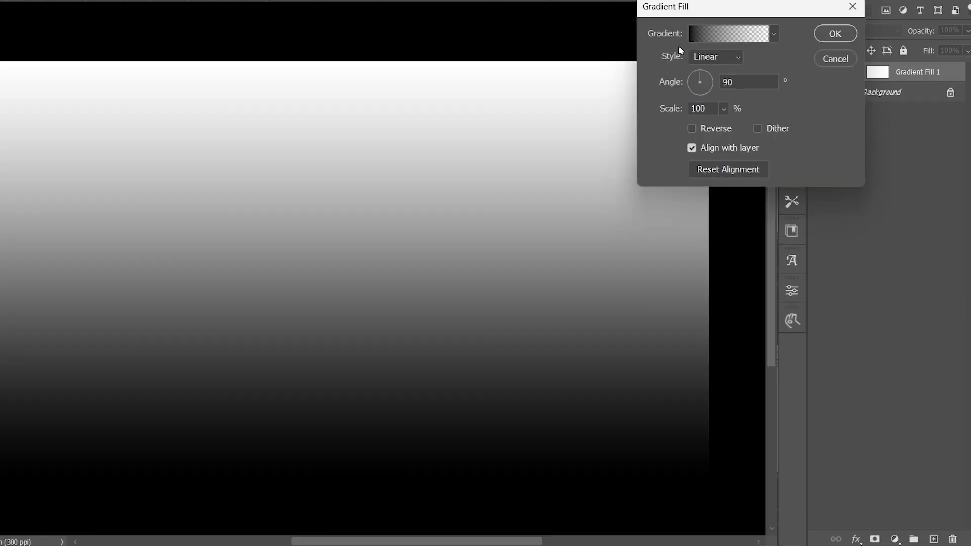
click(710, 36)
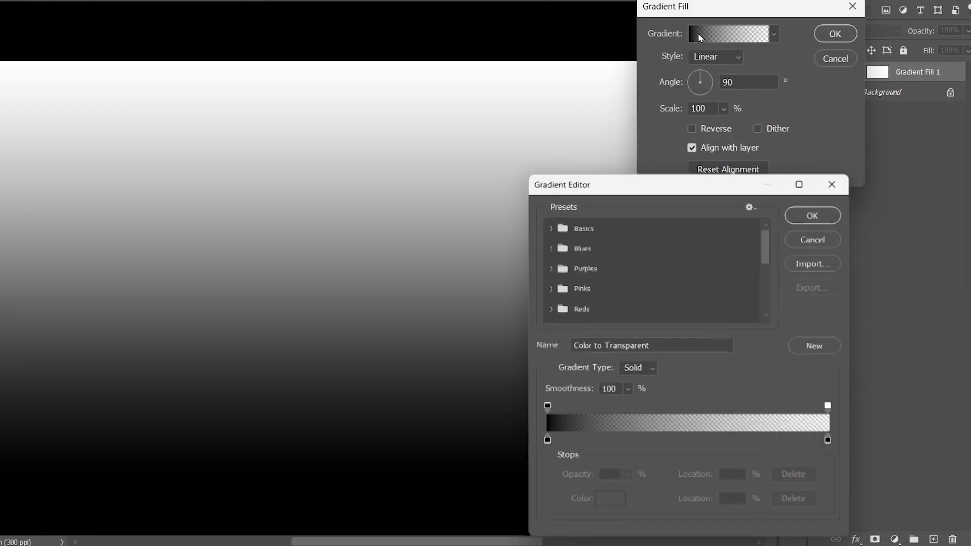
click(548, 224)
click(566, 247)
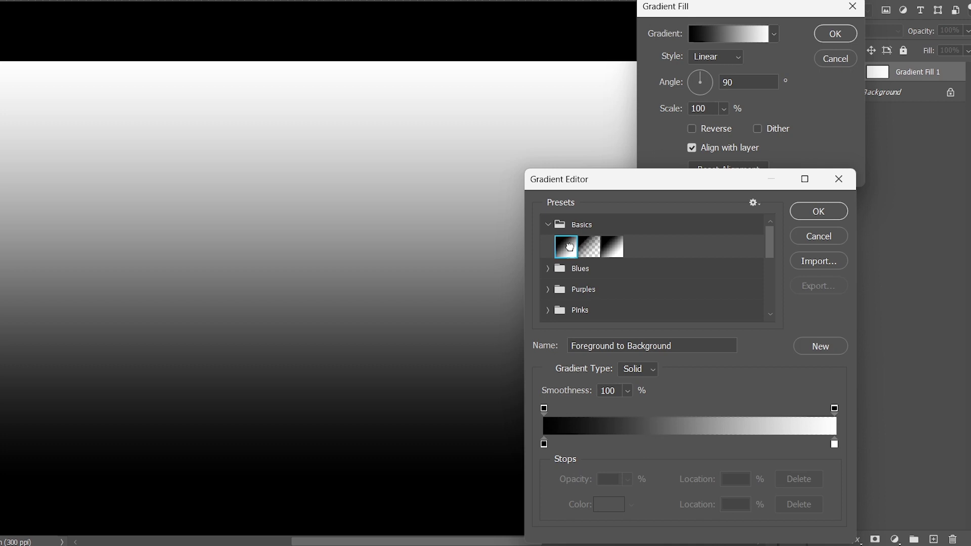
Set the gradient's starting colour stop to ffc000 and apply the gradient fill.
click(544, 444)
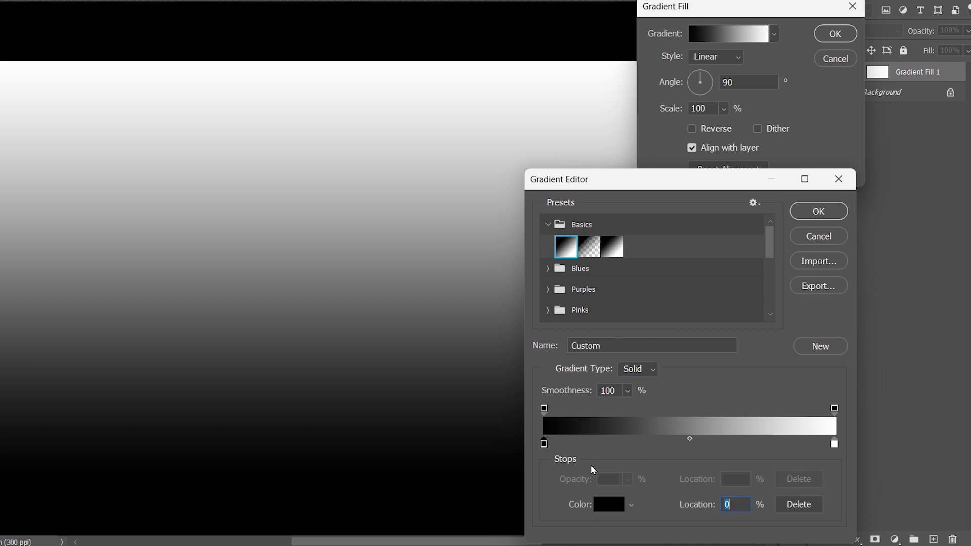
click(611, 505)
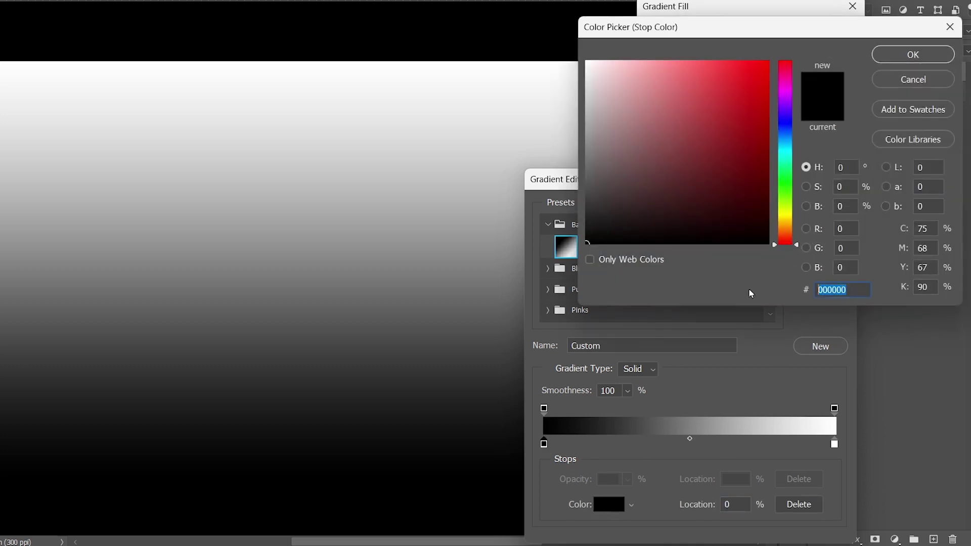
key(ctrl+v)
key(Return)
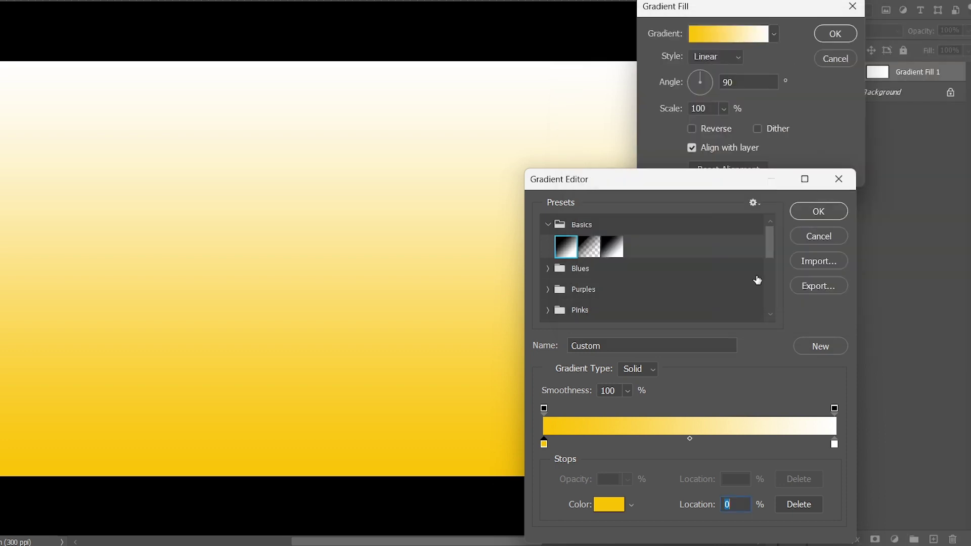
key(Return)
key(Return)
Switch to Notepad and copy the second colour code, f00a40.
mouse_move(624, 529)
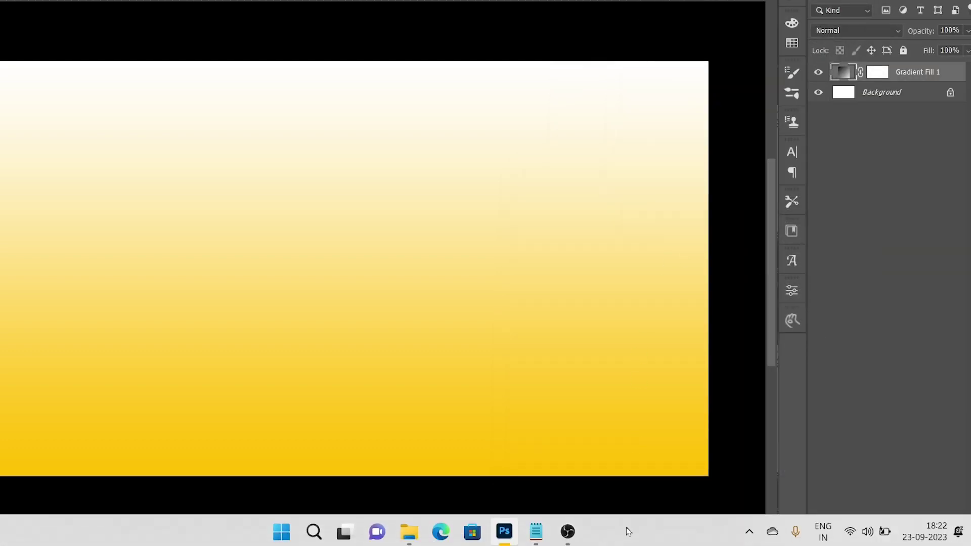
click(537, 531)
double_click(527, 160)
key(ctrl+c)
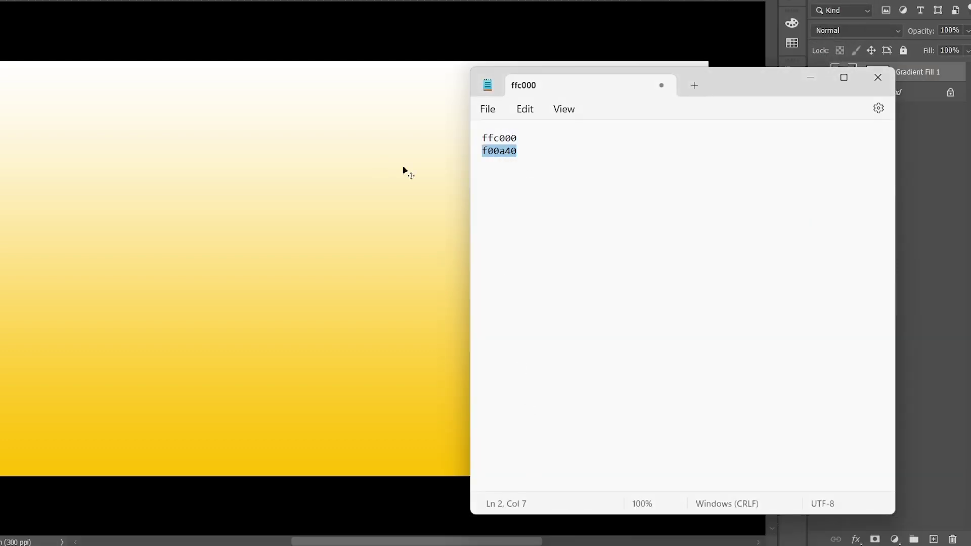
Reopen the fill layer's gradient for editing and set its end colour stop to f00a40.
click(322, 132)
double_click(842, 74)
click(725, 35)
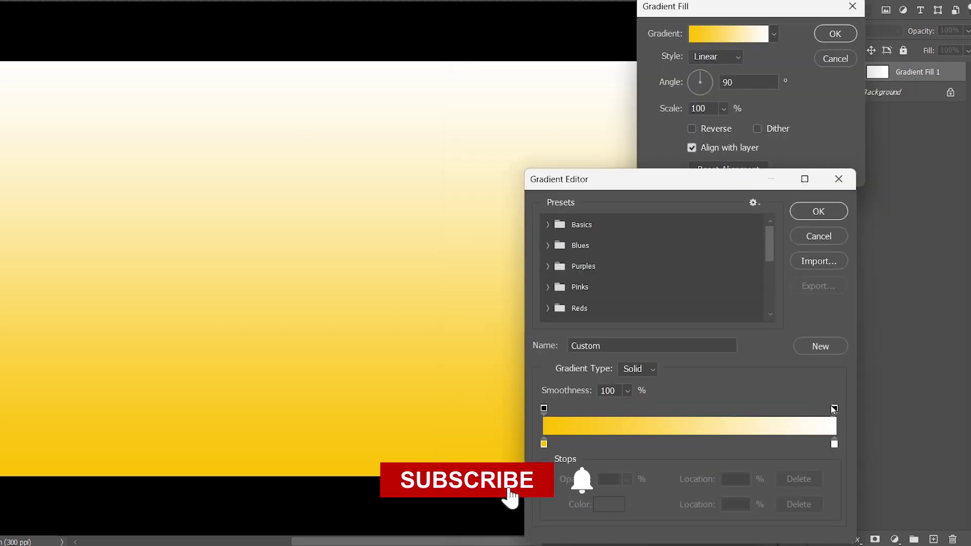
click(835, 445)
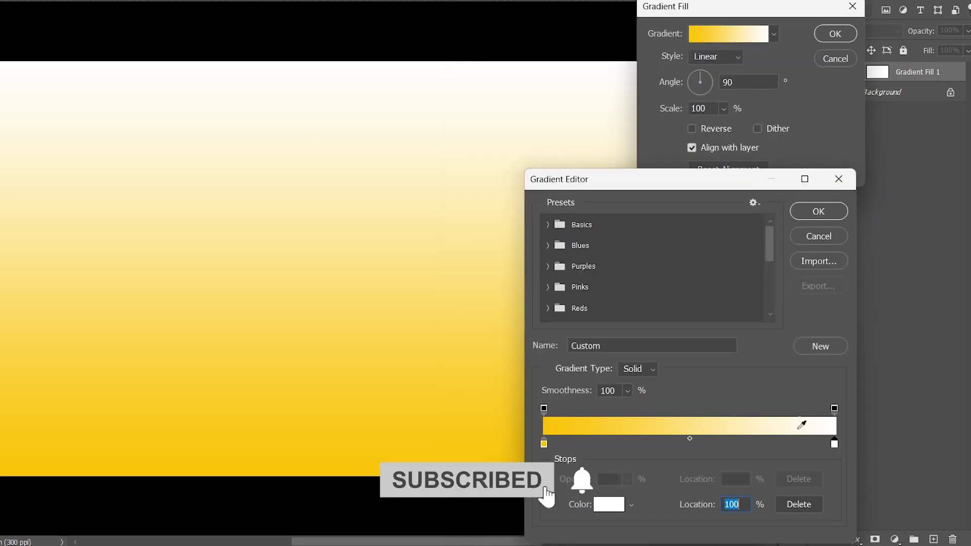
click(610, 504)
key(ctrl+v)
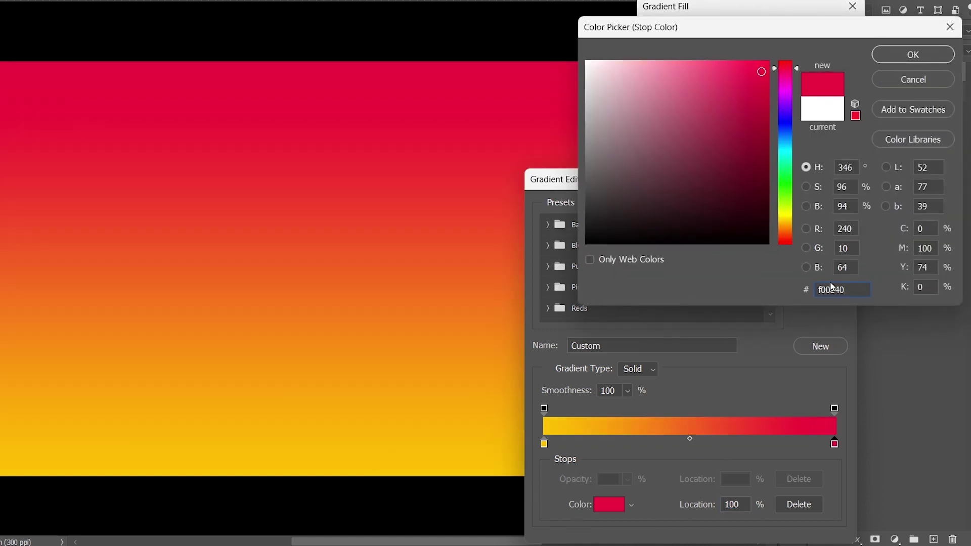
key(Return)
key(Return)
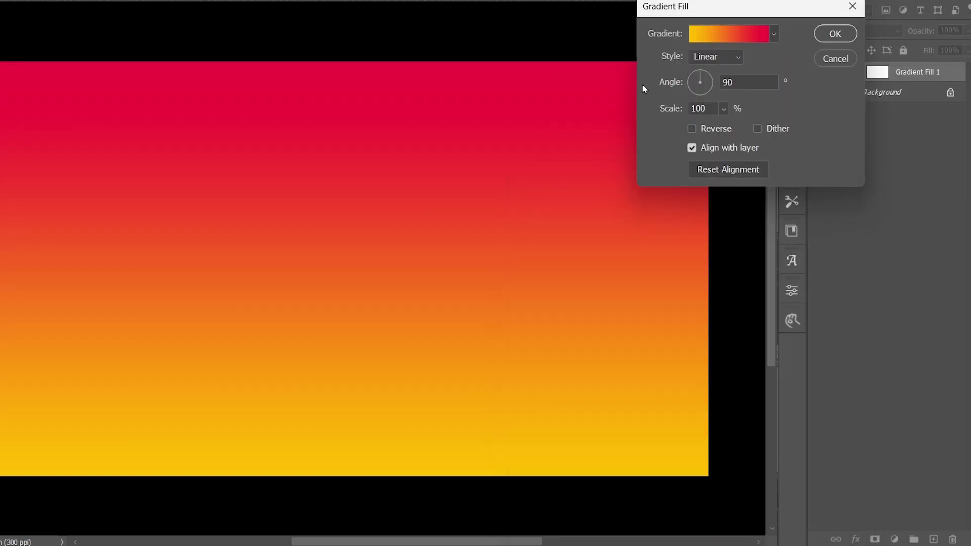
Set the gradient angle to 24.88°, reverse its colours, shift it slightly on the canvas, and apply the fill.
click(706, 72)
click(708, 80)
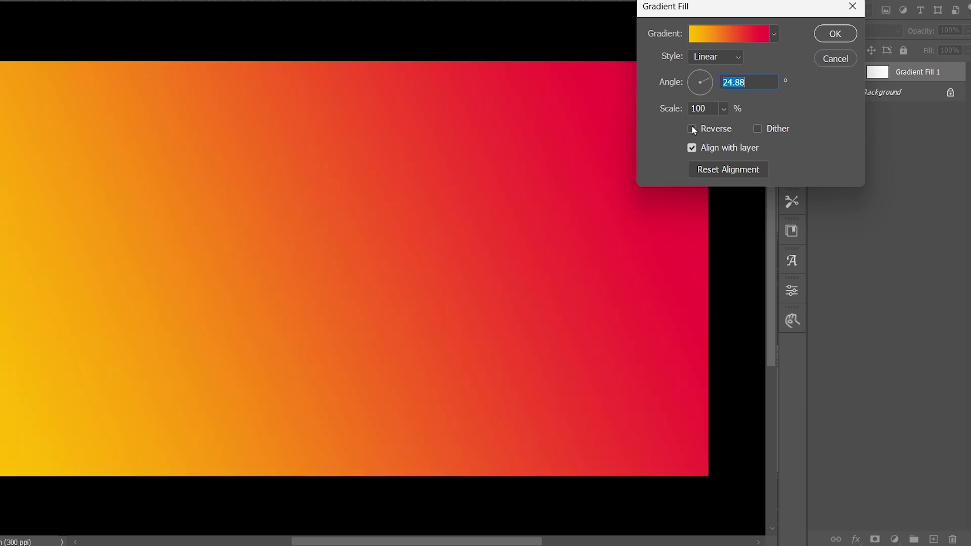
click(692, 129)
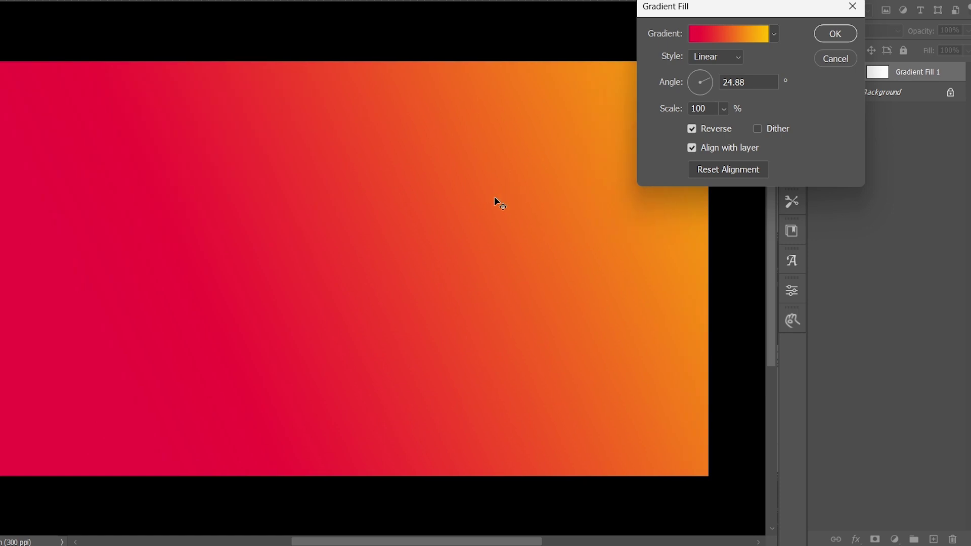
mouse_move(481, 202)
mouse_down()
mouse_move(446, 209)
mouse_move(485, 189)
mouse_up()
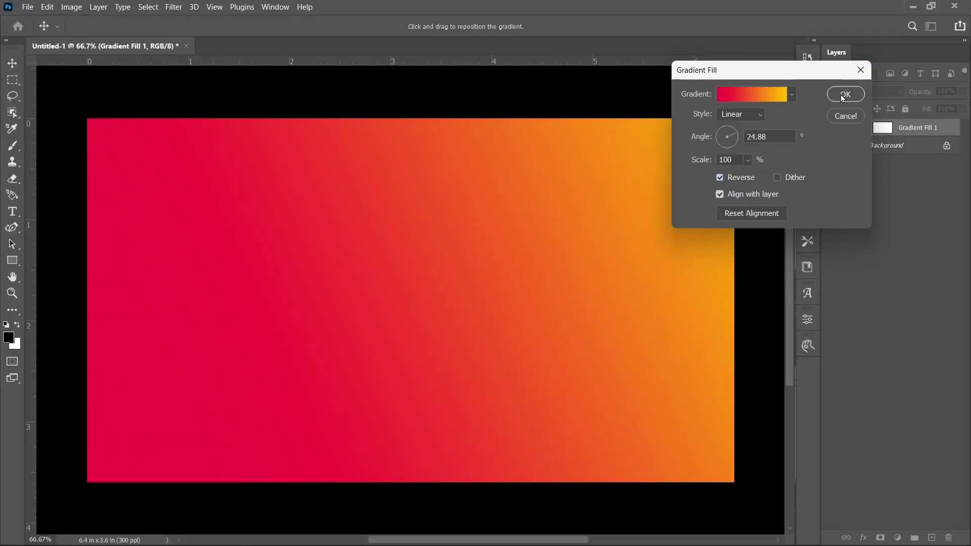
click(843, 96)
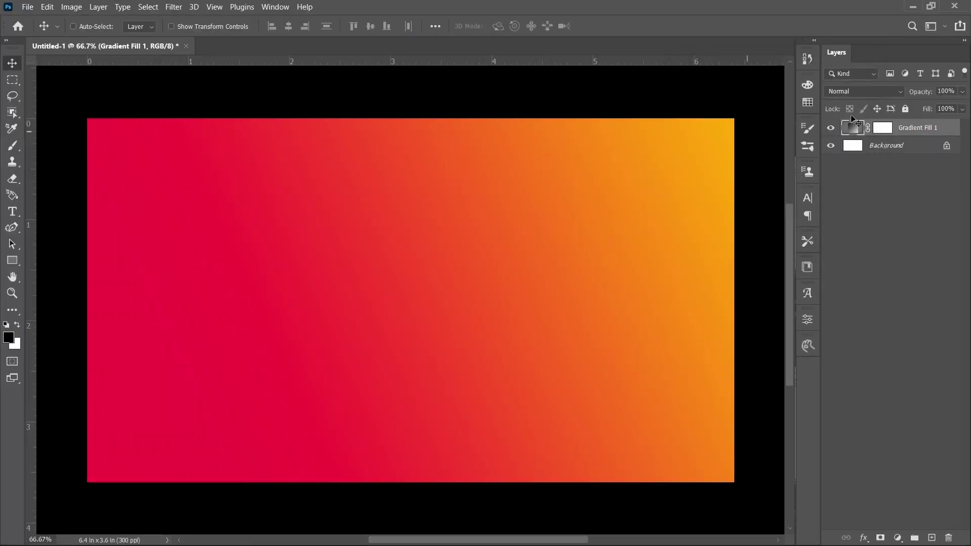
Open Internet 5G.psd from the Design folder and copy its curved line artwork into the Untitled-1 document.
mouse_move(375, 544)
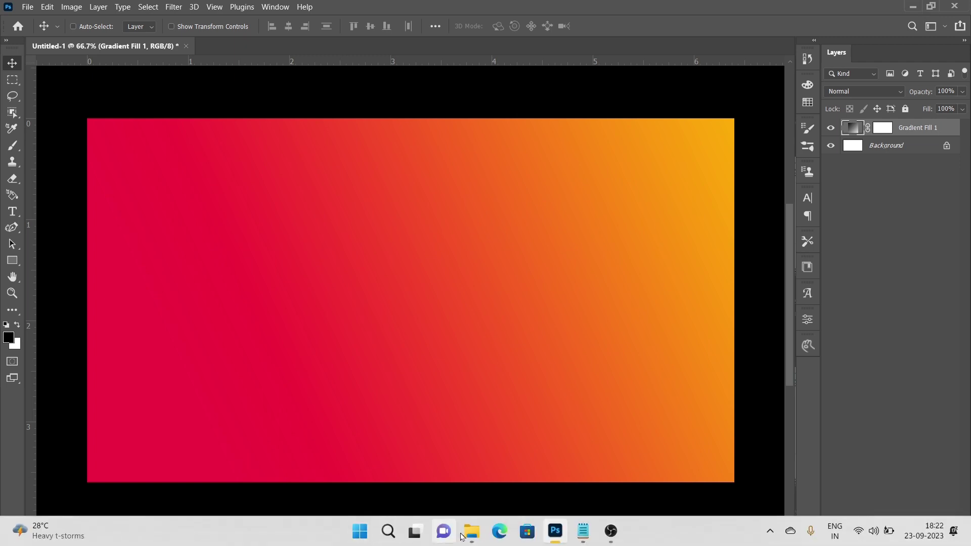
click(470, 533)
double_click(357, 112)
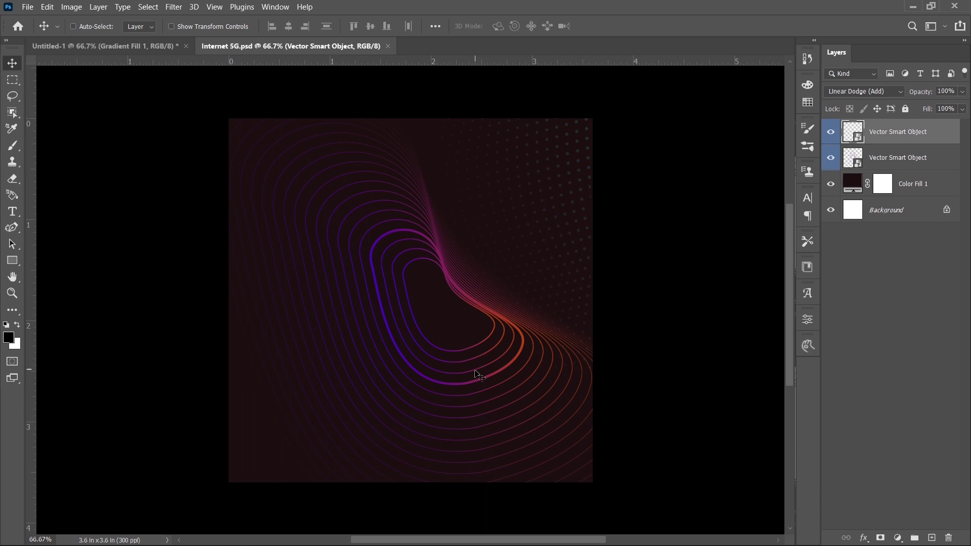
right_click(448, 389)
click(457, 392)
drag(466, 390, 358, 332)
Transform the curved line artwork so it sits over the left half of the gradient banner.
key(ctrl+t)
scroll(338, 300, down, 3)
drag(441, 444, 448, 448)
key(Return)
scroll(321, 278, down, 2)
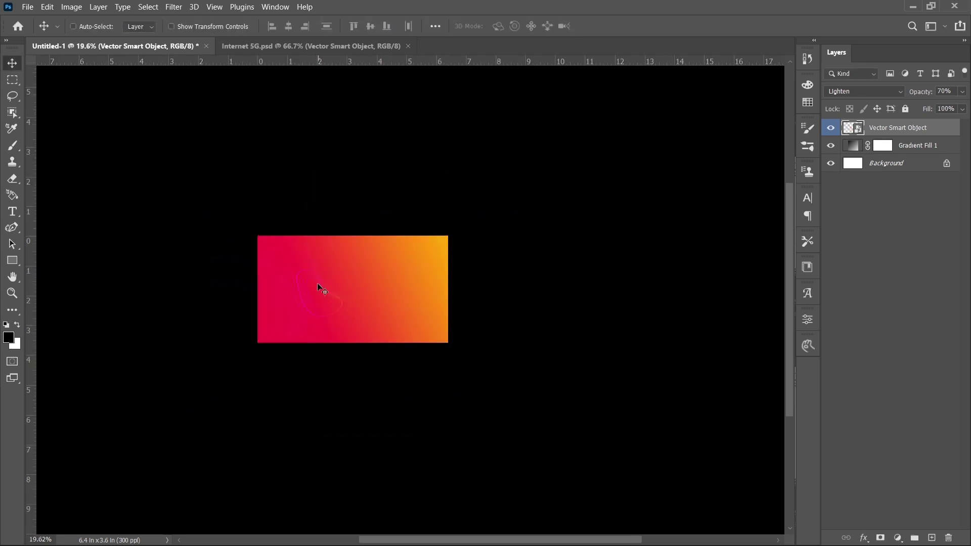
scroll(321, 289, up, 5)
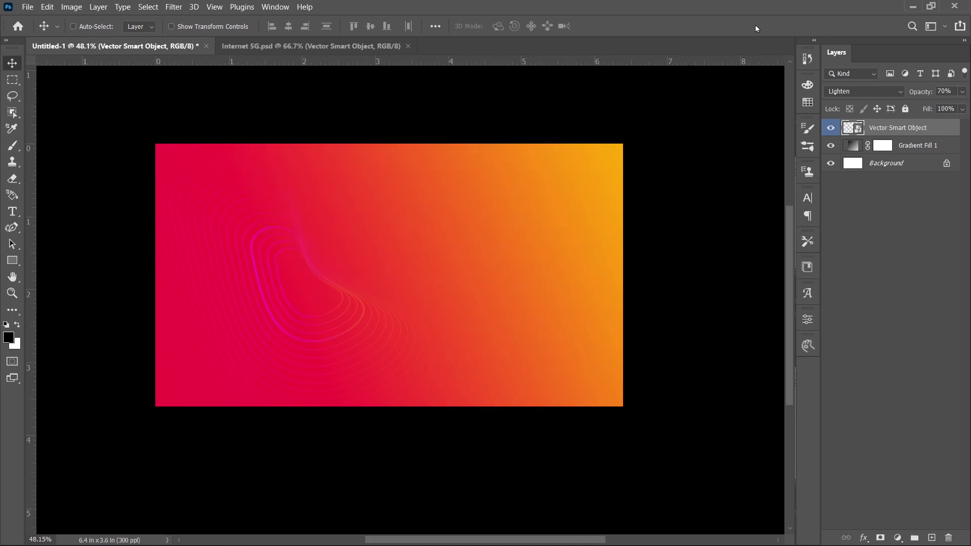
Open Edit Image.psd from the Design folder and convert all its layers, Layer 5 through Layer 1, into one smart object.
click(472, 531)
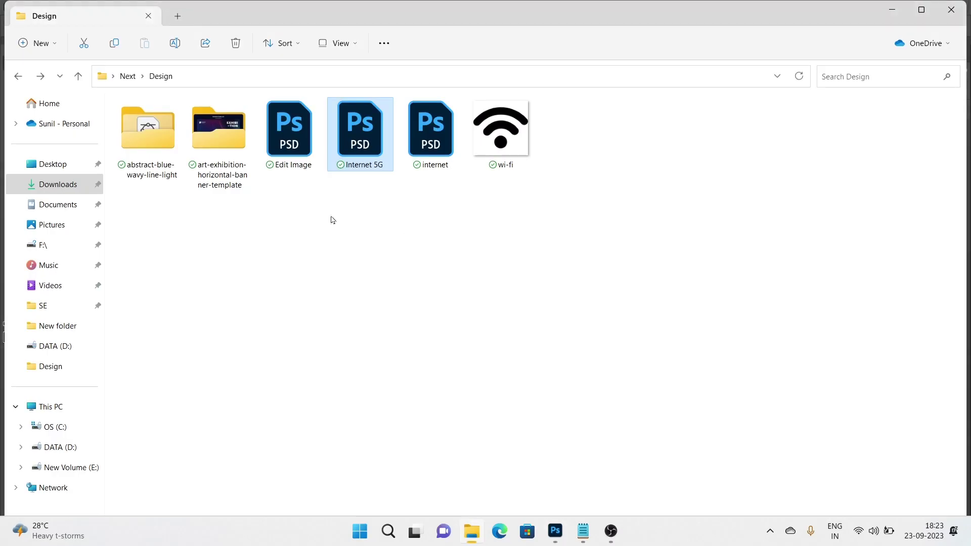
double_click(288, 147)
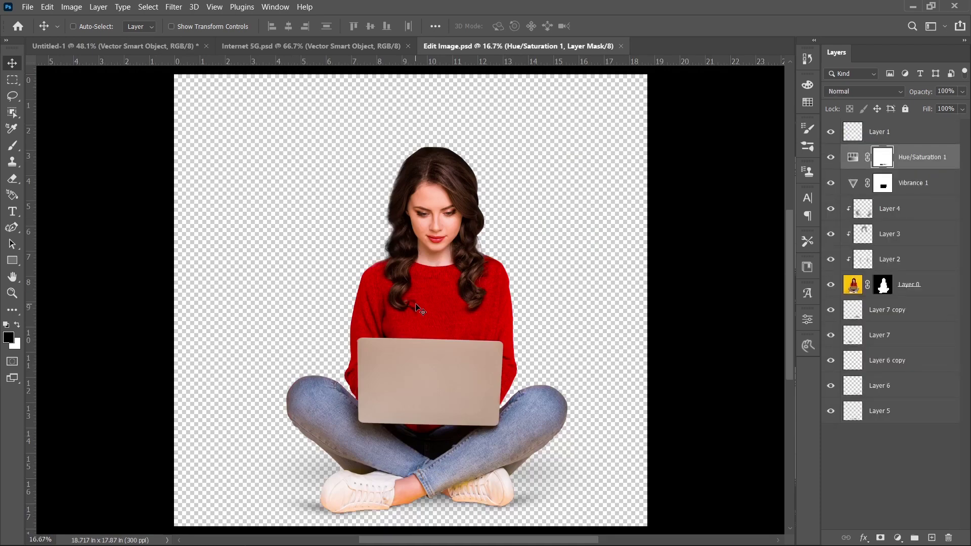
click(897, 413)
shift+click(915, 140)
right_click(915, 137)
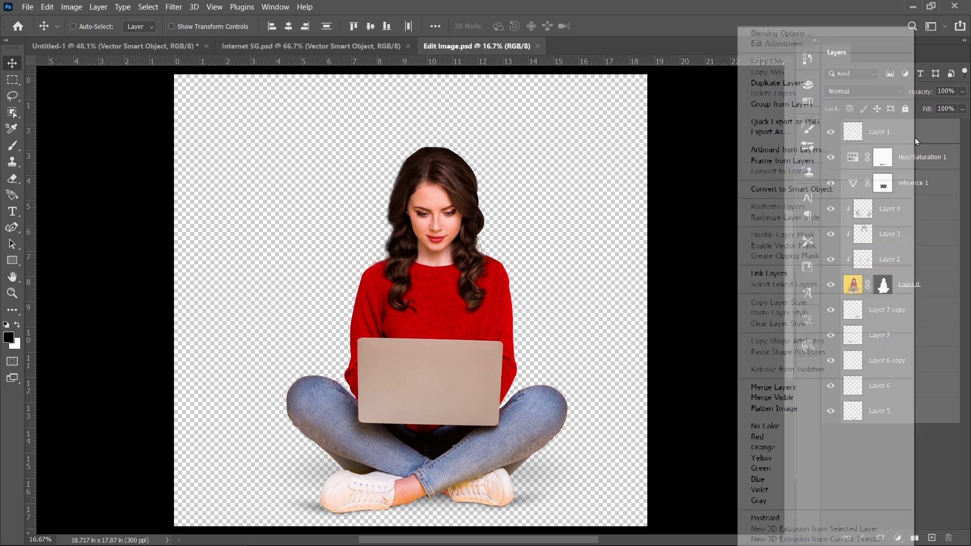
click(827, 190)
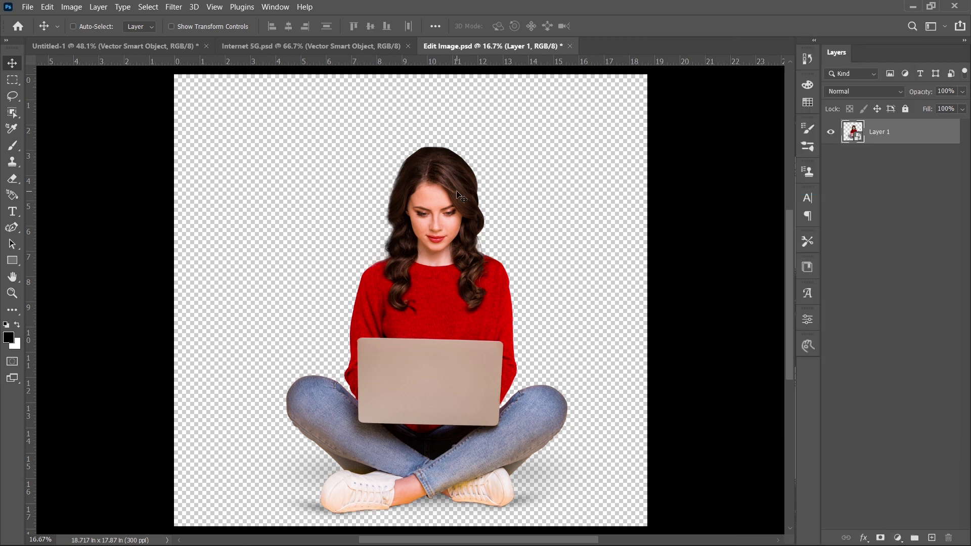
Bring the woman with the laptop into the Untitled-1 document and scale her to 16.80% on the banner's left side.
drag(460, 196, 383, 198)
key(ctrl)
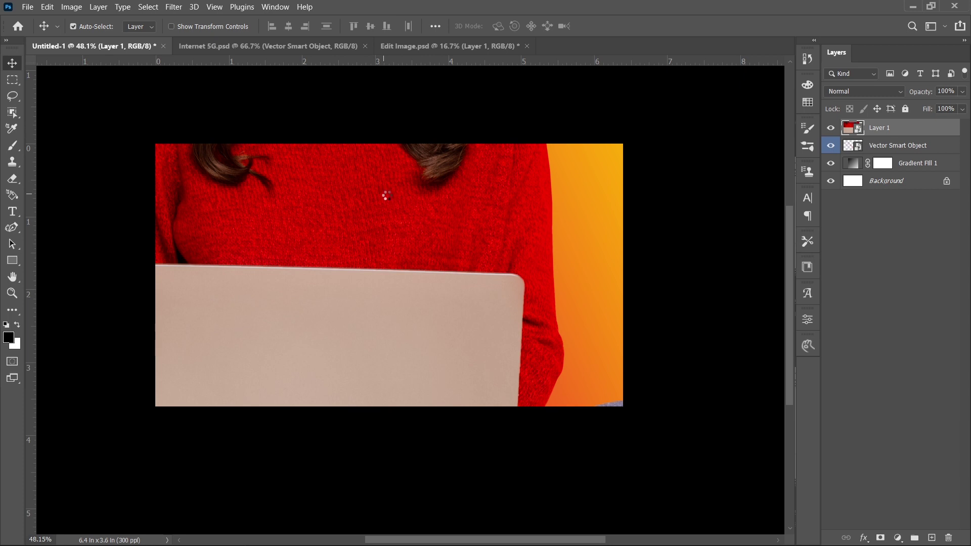
key(ctrl+t)
key(ctrl+0)
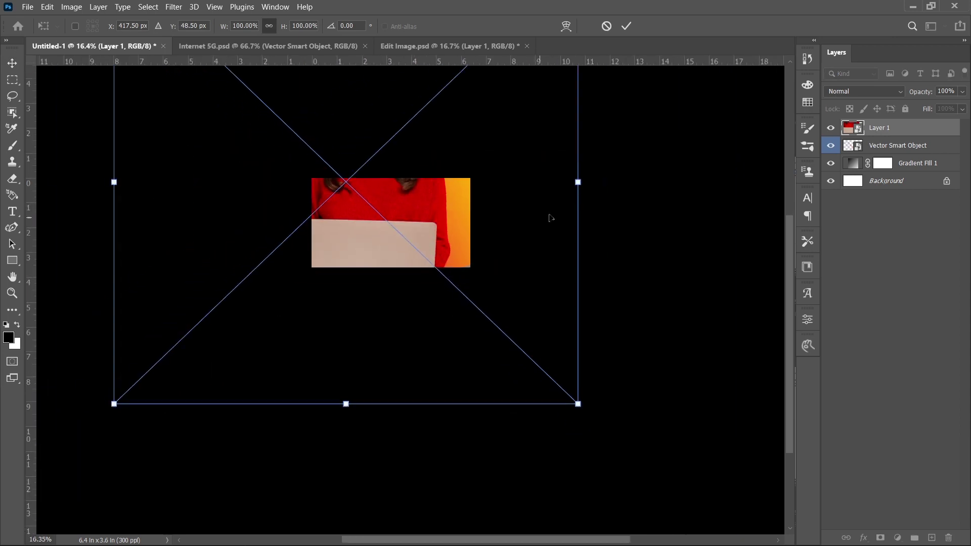
drag(580, 186, 375, 263)
scroll(353, 206, up, 2)
scroll(353, 206, up, 1)
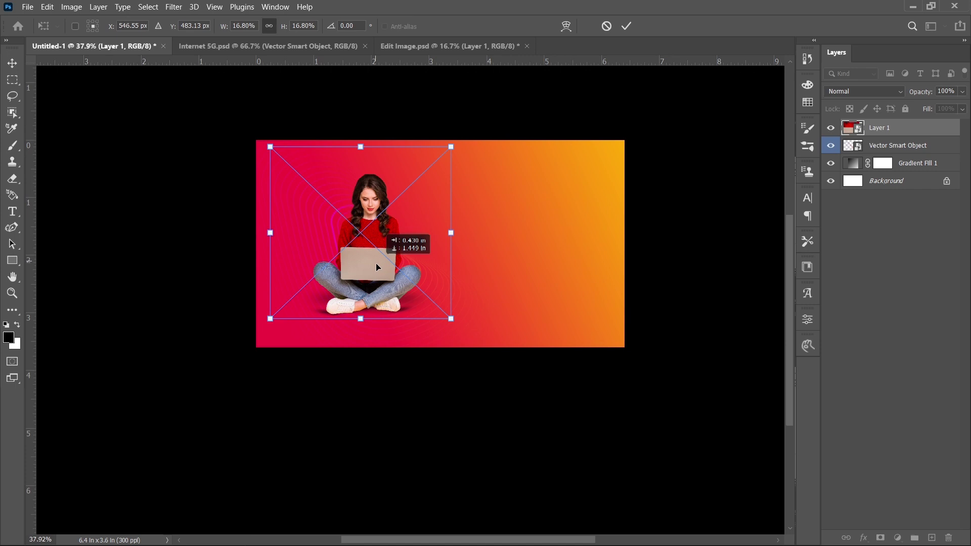
scroll(375, 263, up, 1)
scroll(376, 264, up, 1)
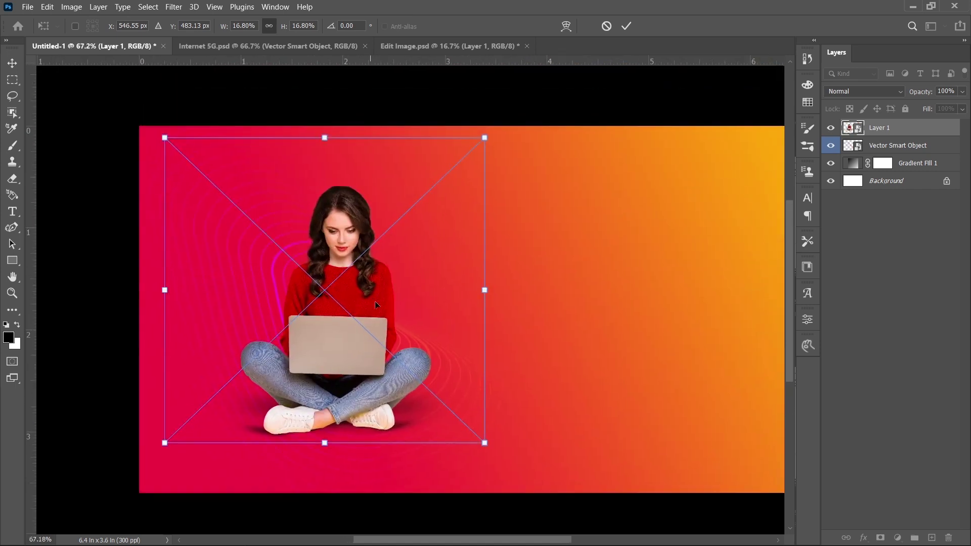
Enlarge the woman to 19.09%, position her over the curved lines on the banner's left side, and apply the transform.
drag(489, 447, 515, 471)
drag(400, 337, 393, 350)
drag(511, 126, 508, 130)
mouse_move(409, 262)
mouse_down()
mouse_move(415, 242)
mouse_move(412, 256)
mouse_up()
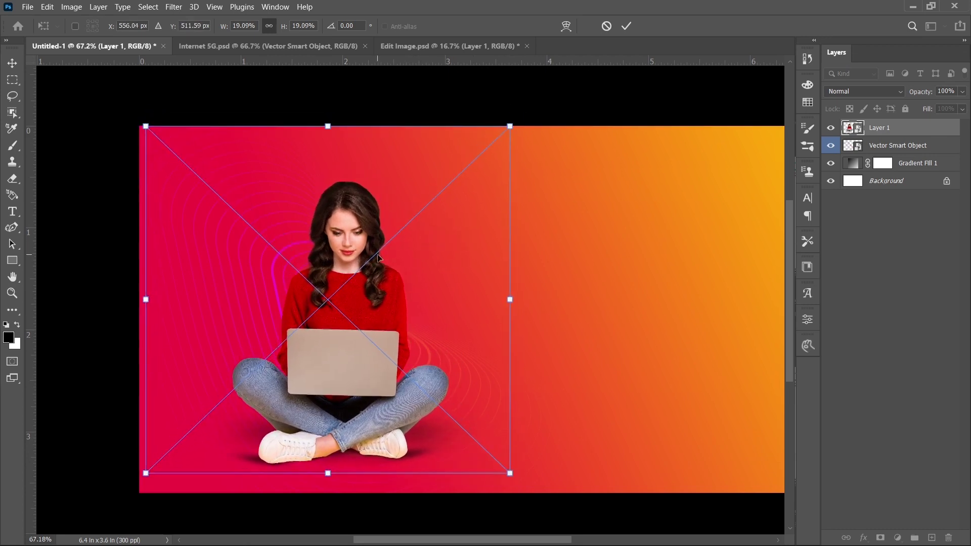
key(Return)
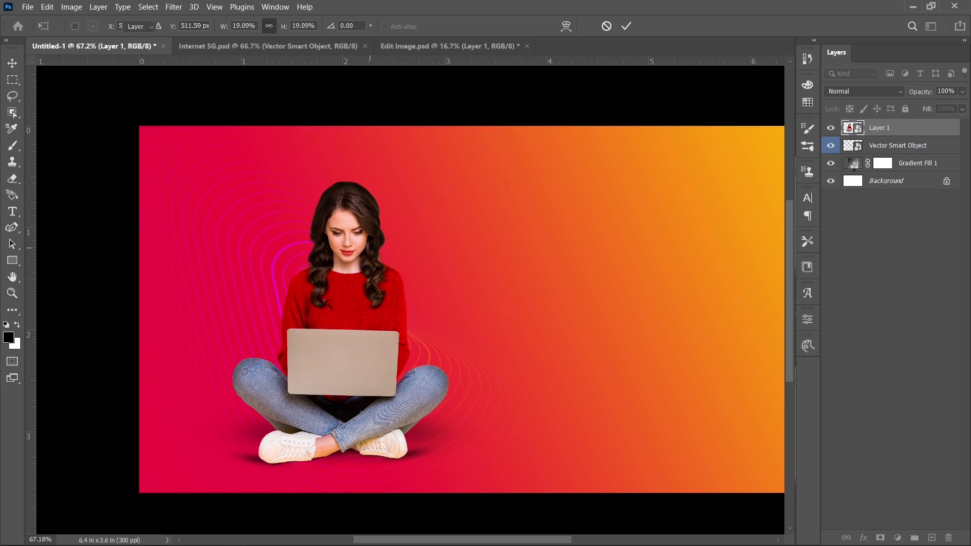
Enlarge the Vector Smart Object line artwork slightly and reposition it behind the woman.
click(875, 148)
key(ctrl+t)
scroll(254, 234, down, 2)
mouse_move(357, 280)
mouse_down()
mouse_move(368, 289)
mouse_move(361, 292)
mouse_up()
drag(525, 121, 546, 97)
drag(416, 186, 438, 184)
key(Return)
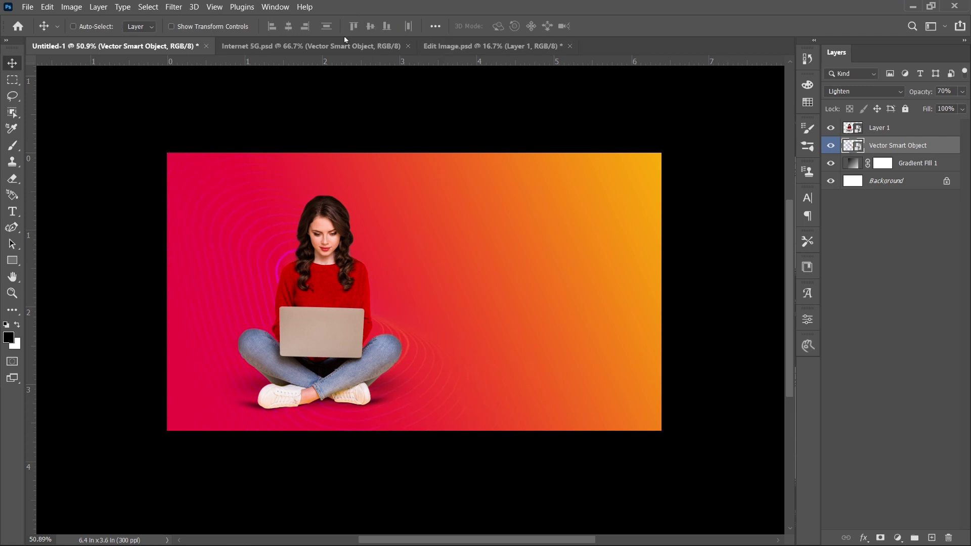
Switch to Internet 5G.psd and copy the dotted Vector Smart Object into the Untitled-1 banner.
click(284, 46)
click(911, 141)
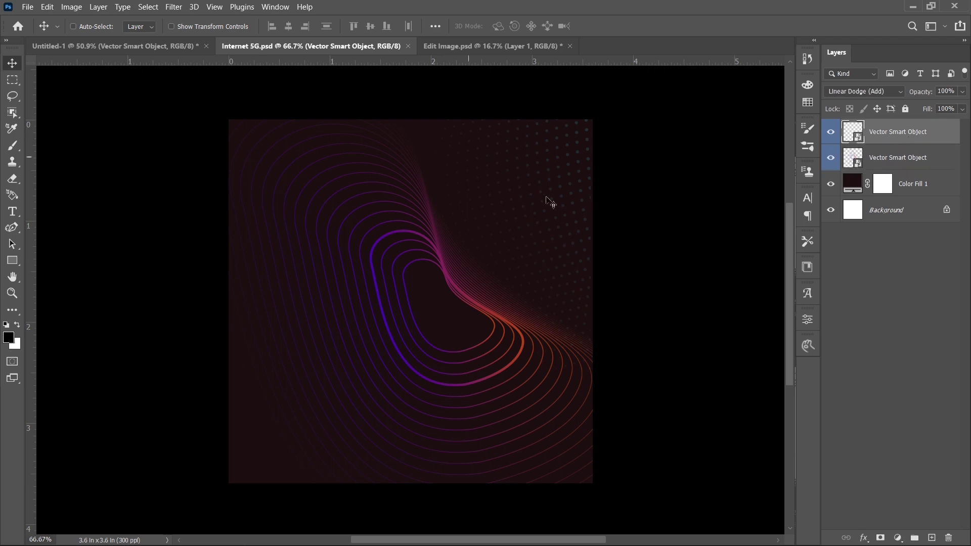
drag(557, 212, 615, 202)
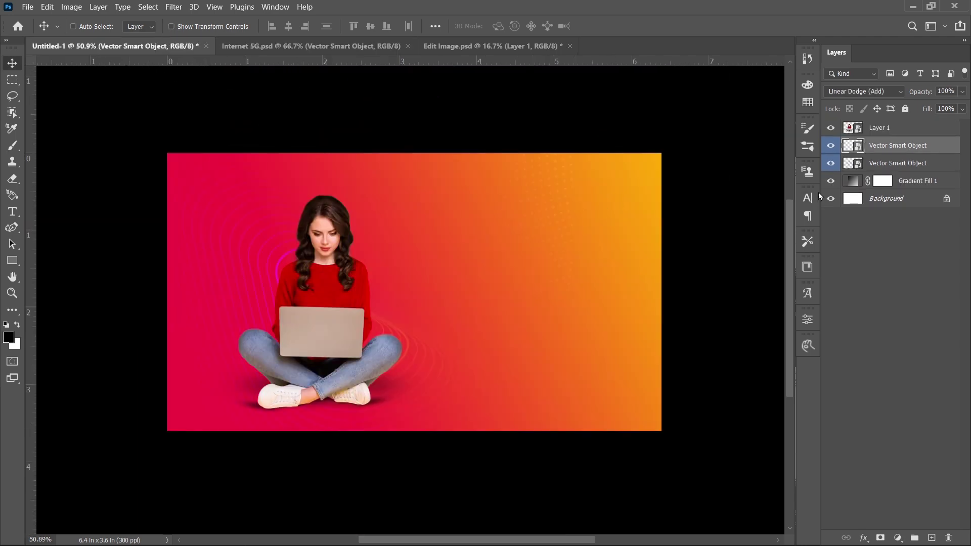
Transform the dot pattern with a 90° rotation, vertical flip and scale of about 57.6%, placing it along the banner's right edge.
key(ctrl+t)
drag(521, 242, 609, 256)
drag(542, 369, 577, 305)
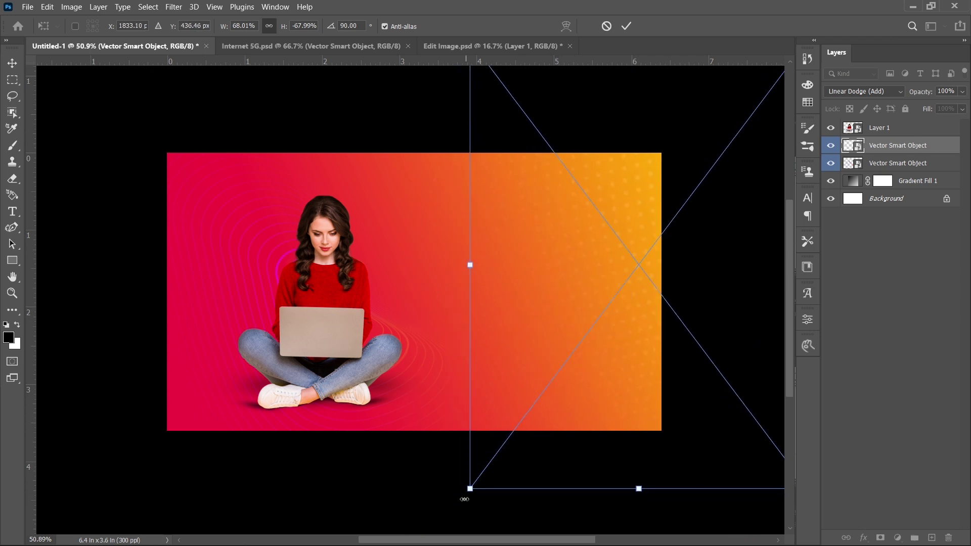
drag(470, 490, 522, 419)
drag(594, 338, 572, 351)
key(Return)
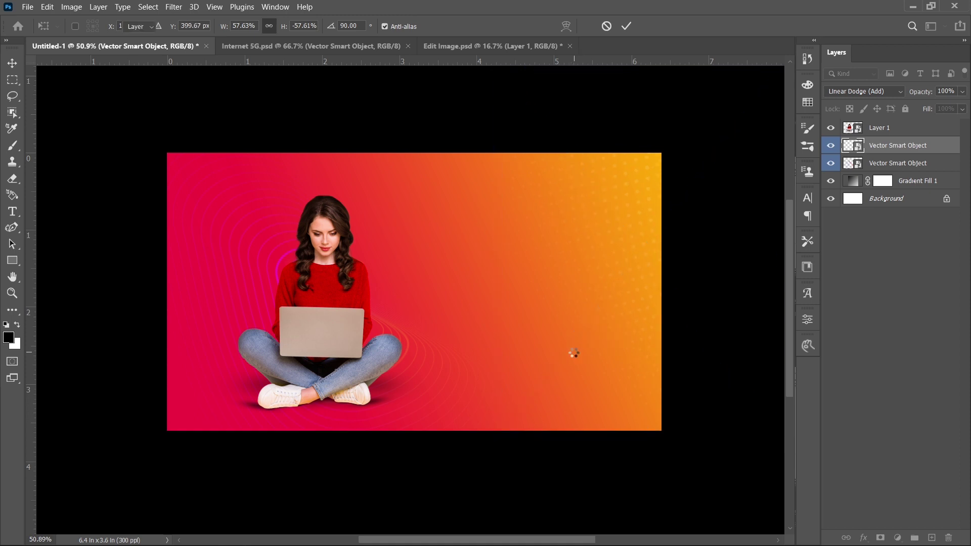
Draw a circle about 886 px in diameter with the Ellipse tool, extending past the banner's lower-right corner.
scroll(435, 274, down, 2)
drag(434, 263, 405, 268)
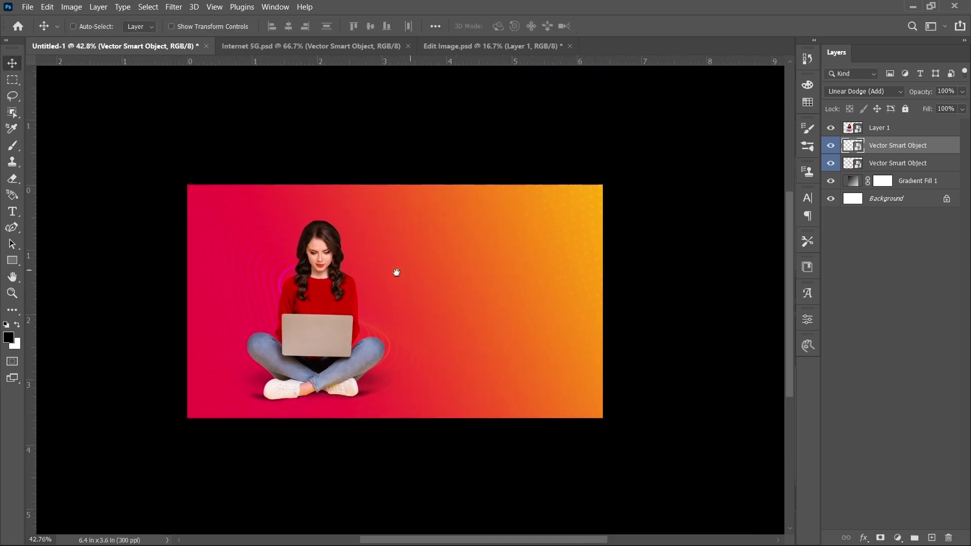
scroll(406, 268, up, 2)
scroll(423, 253, up, 1)
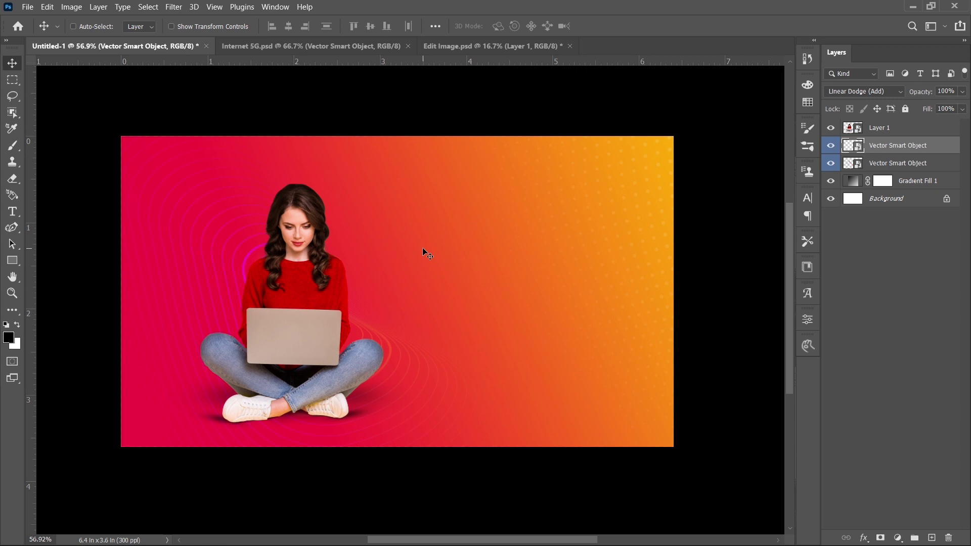
scroll(425, 253, up, 1)
drag(427, 256, 445, 260)
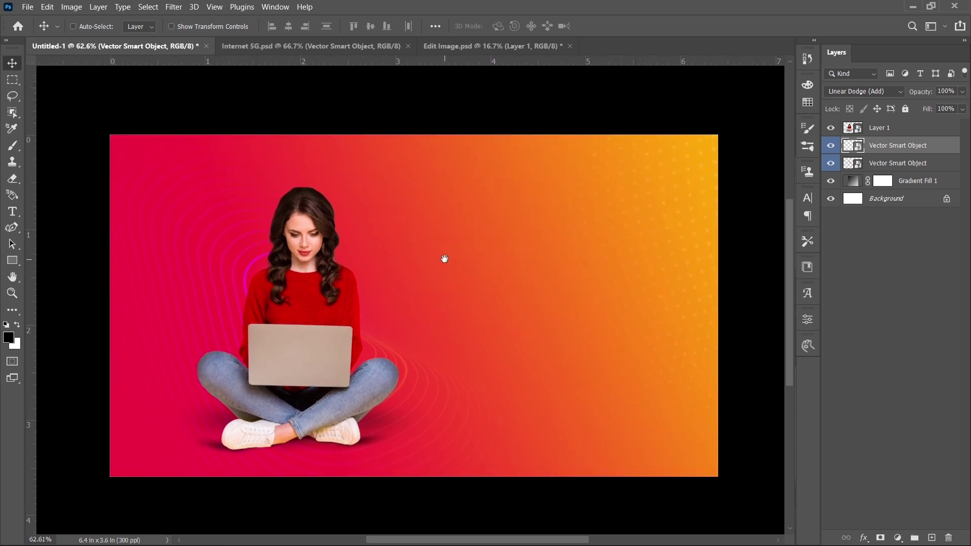
click(11, 260)
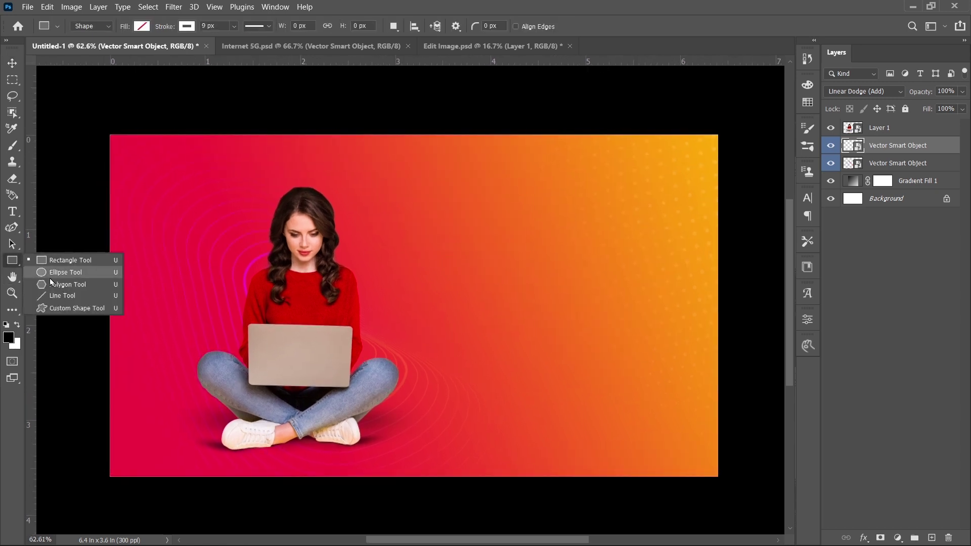
click(61, 273)
scroll(342, 288, down, 4)
drag(401, 299, 598, 495)
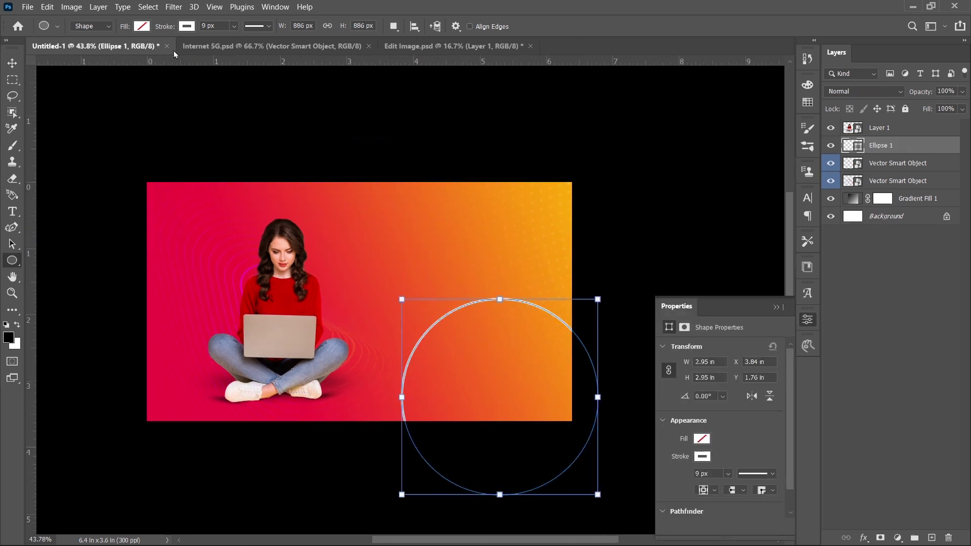
Give the circle a yellow-to-red linear gradient stroke with a width of 150 px.
click(187, 27)
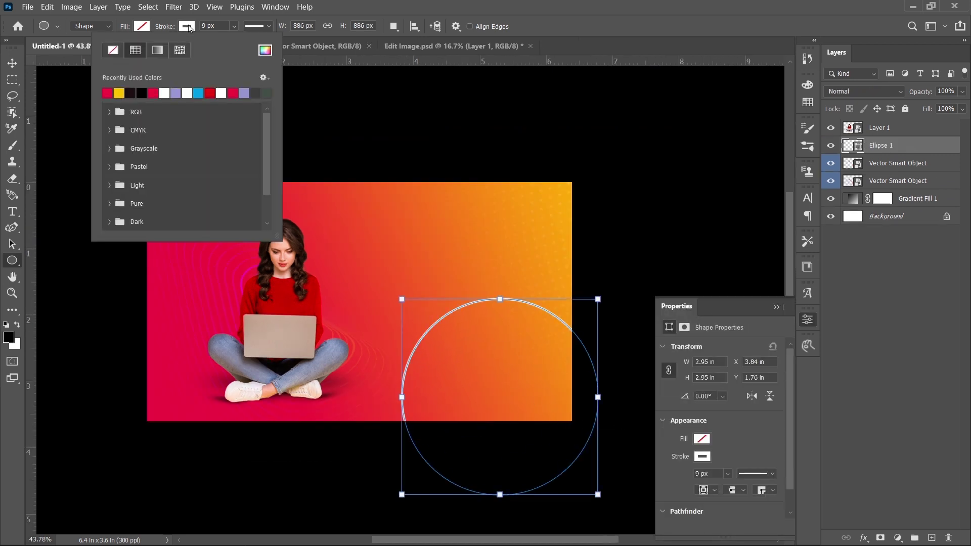
click(157, 50)
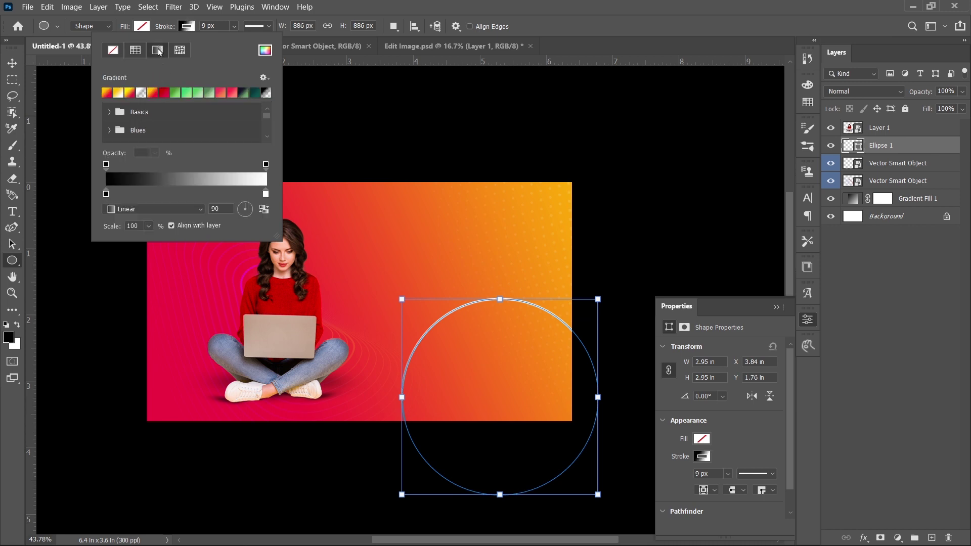
click(107, 93)
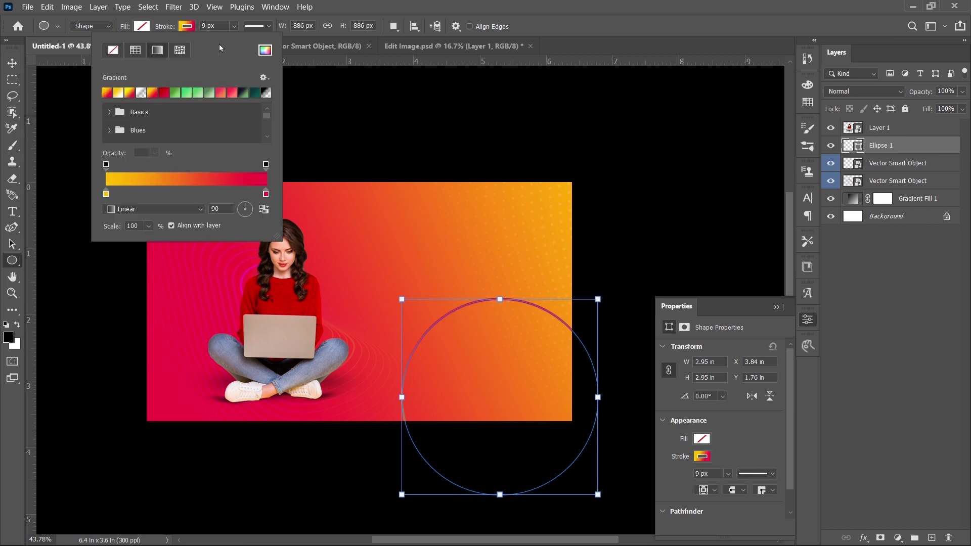
click(218, 26)
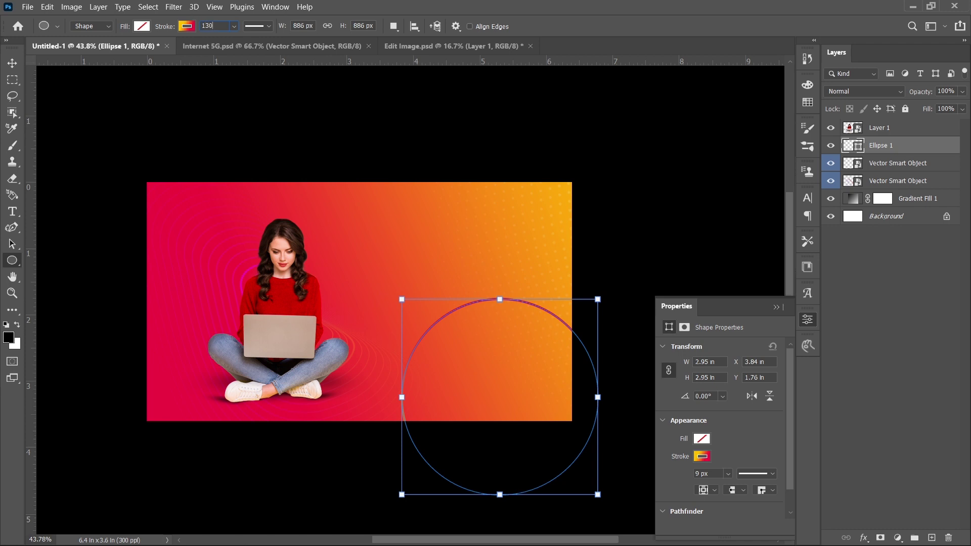
key(Return)
click(221, 26)
text(150)
key(Return)
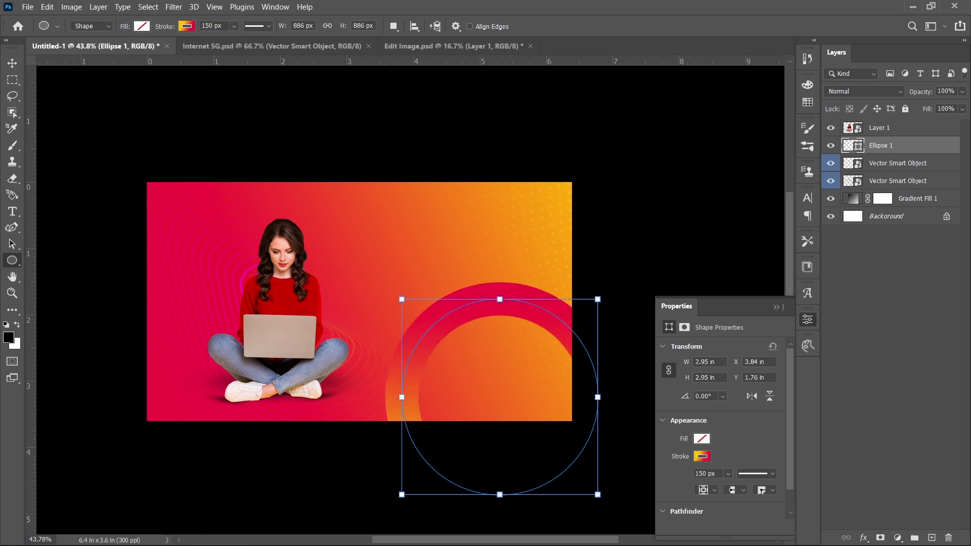
Rotate the gradient ring by about 68.24° and move it further toward the banner's lower-right corner.
double_click(860, 147)
click(848, 117)
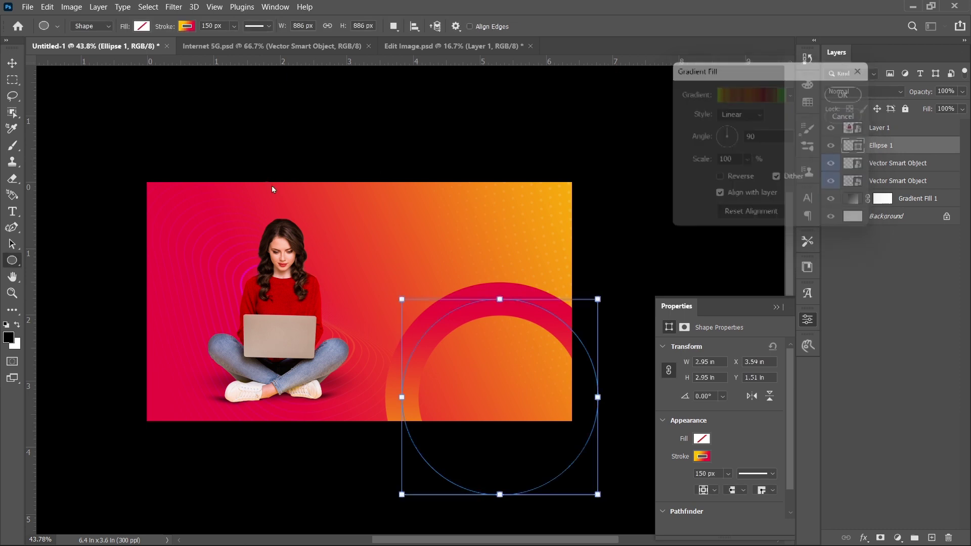
click(13, 64)
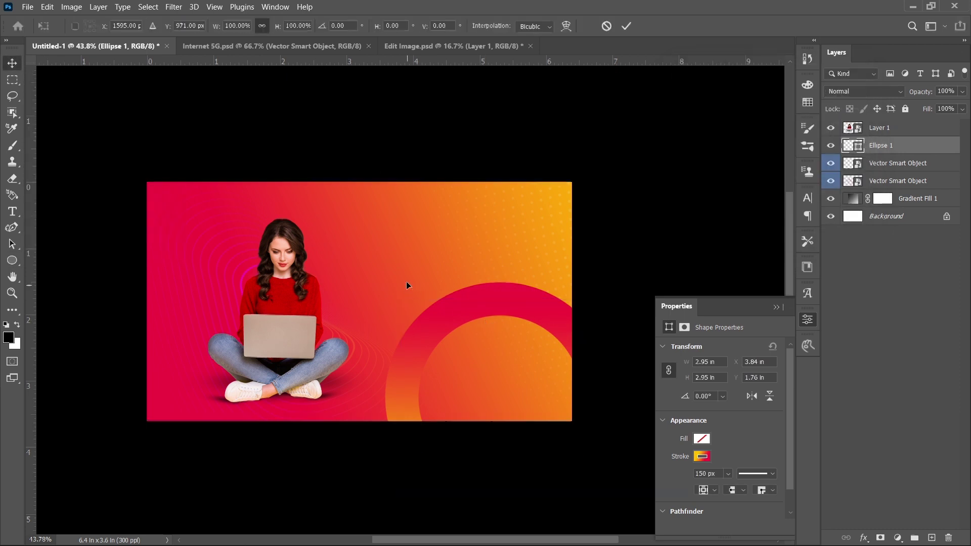
scroll(406, 286, down, 2)
key(ctrl+t)
drag(564, 285, 590, 427)
key(Return)
drag(444, 302, 484, 328)
Set the ring's stroke width to 200 px.
click(708, 473)
text(200)
key(Return)
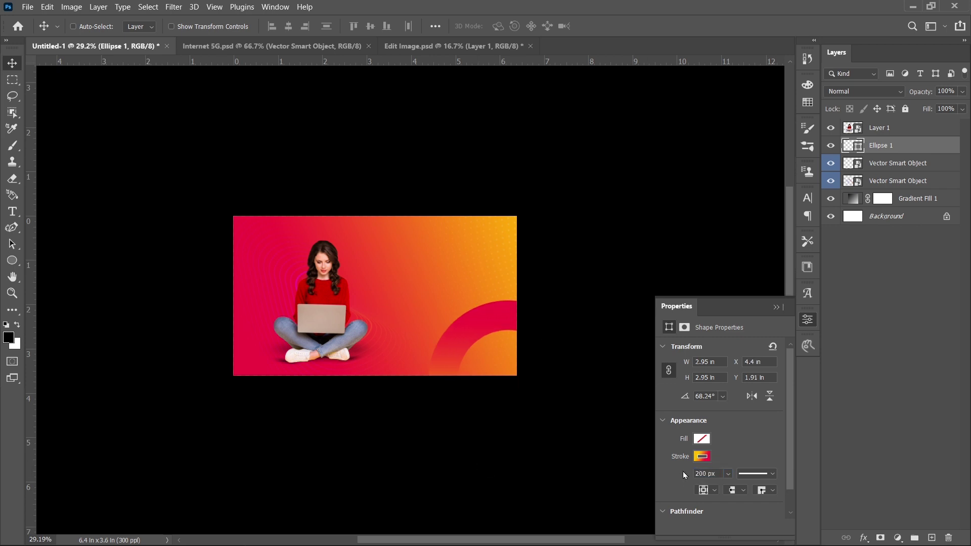
Set the ring's stroke gradient angle to -12° and shift the ring inward from the banner's right edge.
click(707, 456)
drag(810, 516, 815, 517)
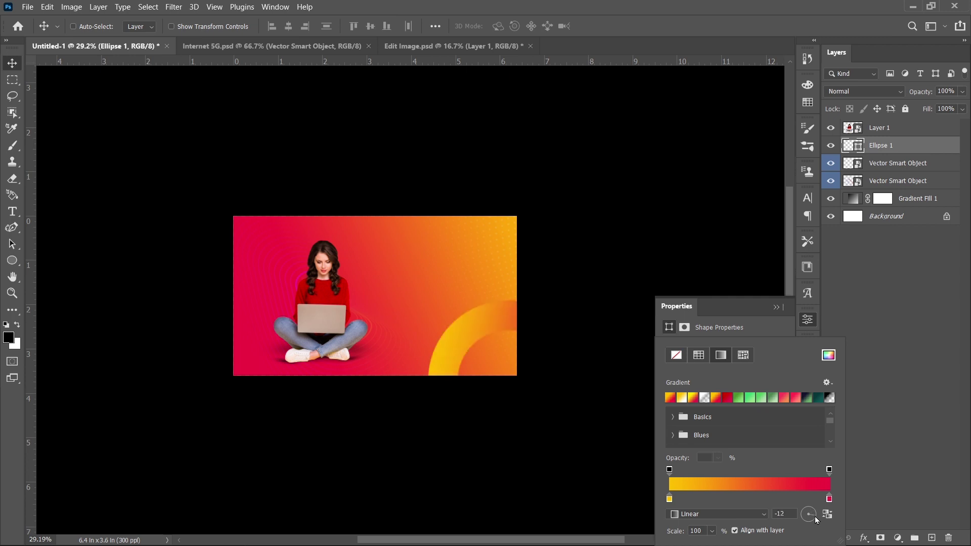
mouse_move(485, 331)
mouse_down()
mouse_move(391, 390)
mouse_move(465, 326)
mouse_up()
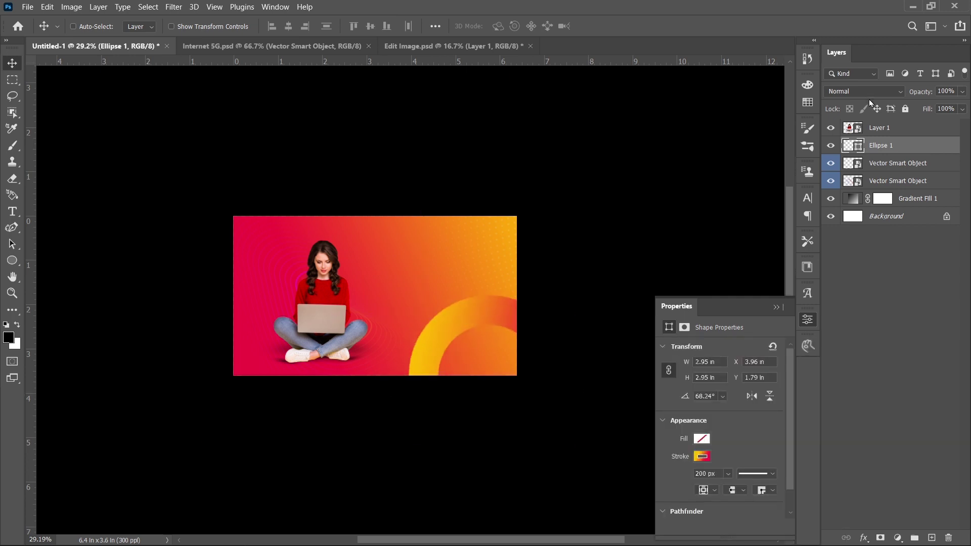
double_click(853, 198)
click(739, 94)
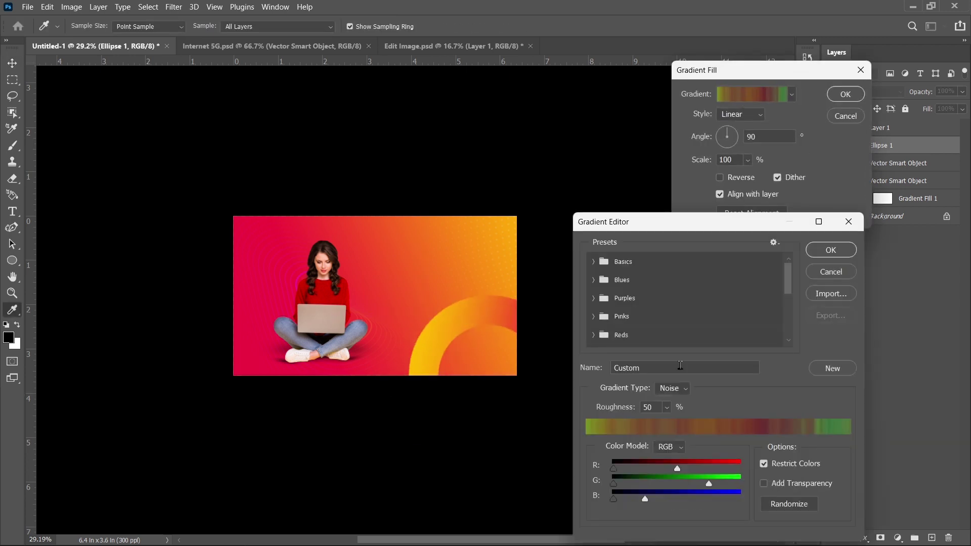
scroll(699, 321, down, 3)
click(830, 276)
click(844, 117)
Reverse the ring's stroke gradient and set its angle to 29°, leaving the stroke settings closed.
click(702, 459)
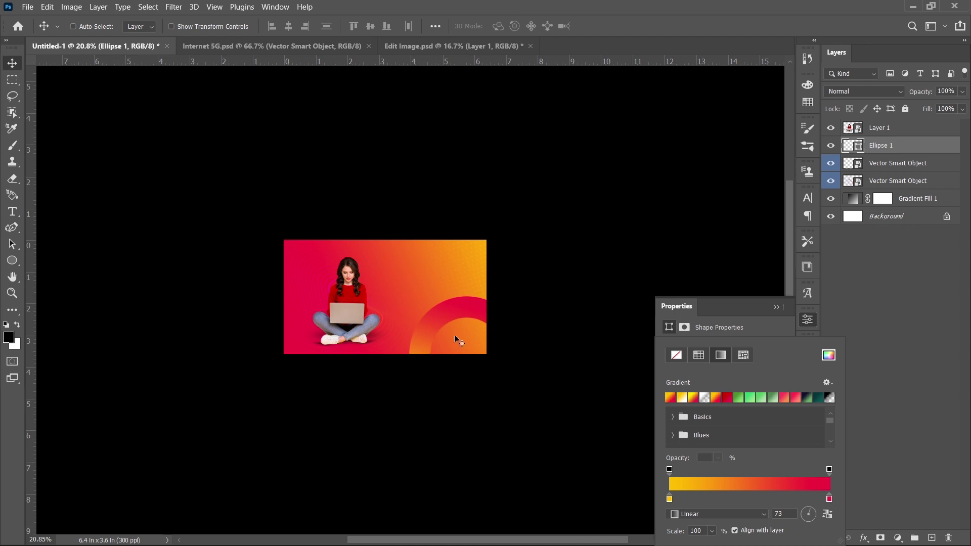
scroll(439, 317, up, 3)
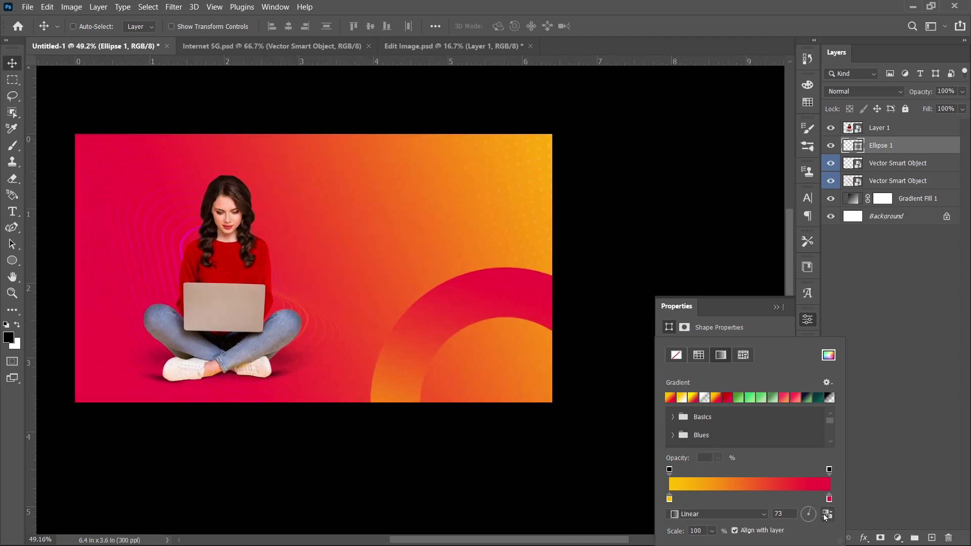
click(825, 515)
drag(813, 513, 813, 511)
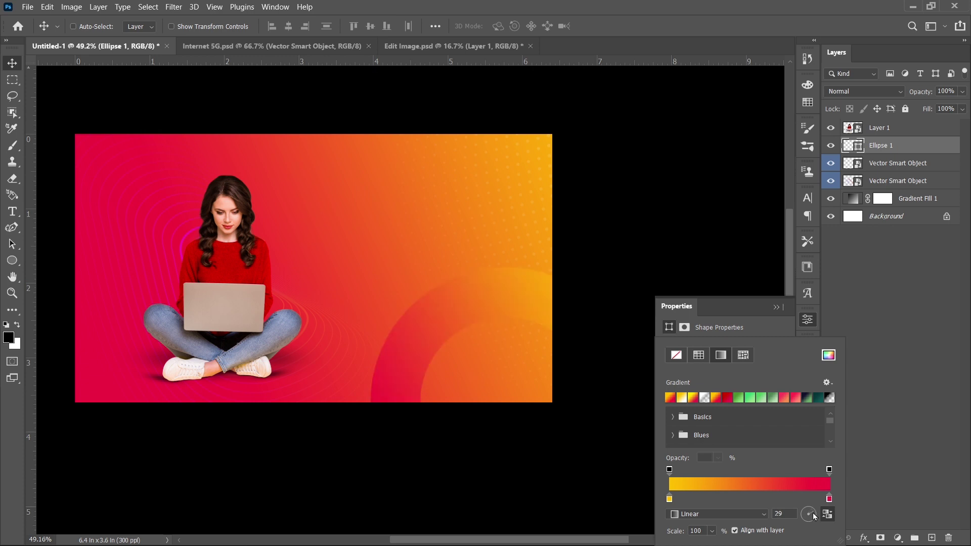
click(898, 152)
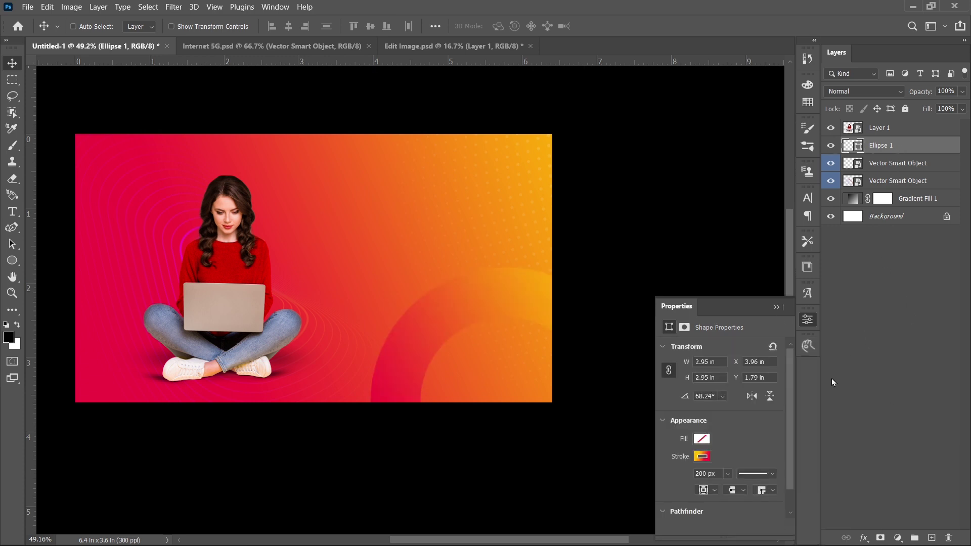
click(779, 308)
Add a Drop Shadow to the ring with 9% opacity and a size of 103 px.
click(864, 539)
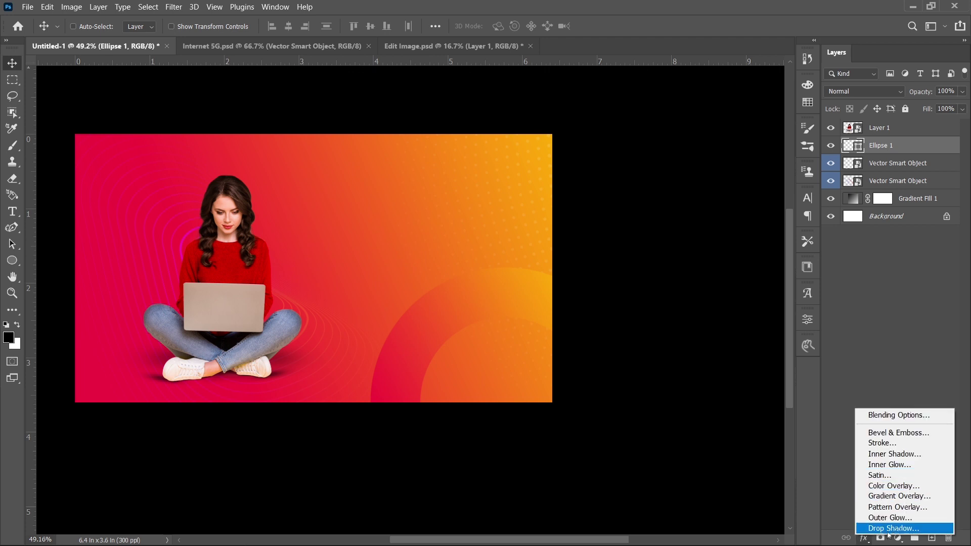
click(893, 529)
drag(715, 240, 772, 163)
drag(766, 289, 780, 289)
drag(763, 225, 760, 226)
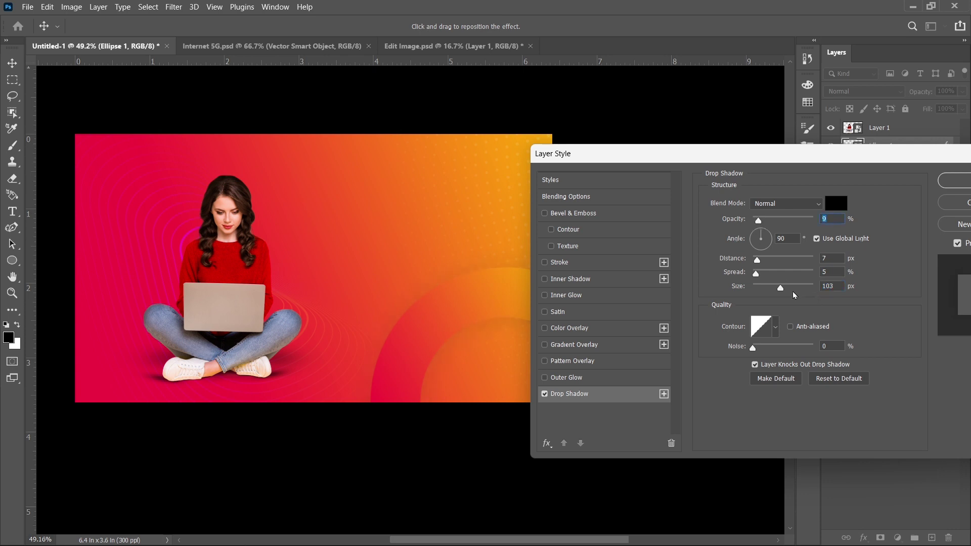
click(952, 182)
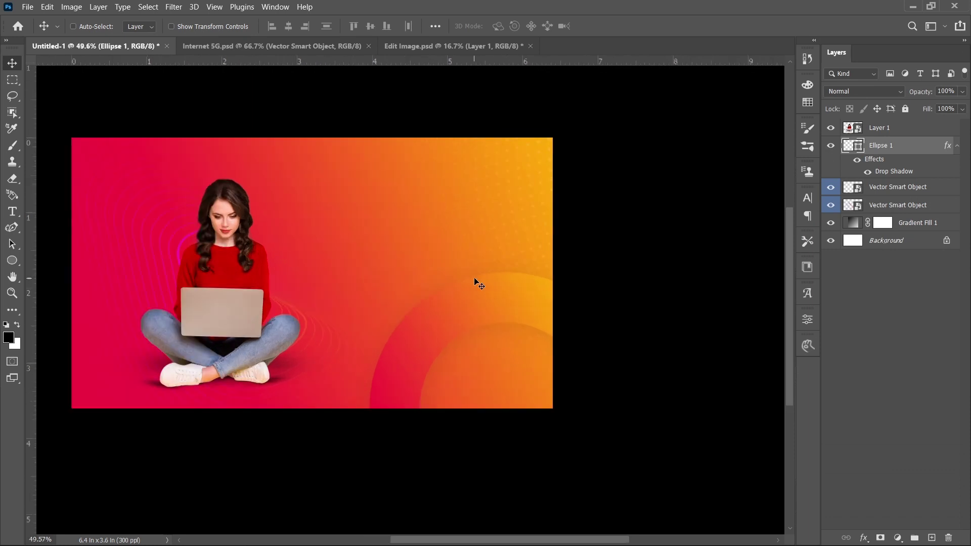
Duplicate the ring, rotate the copy and position it over the banner's upper-left corner.
drag(494, 279, 152, 155)
key(ctrl+j)
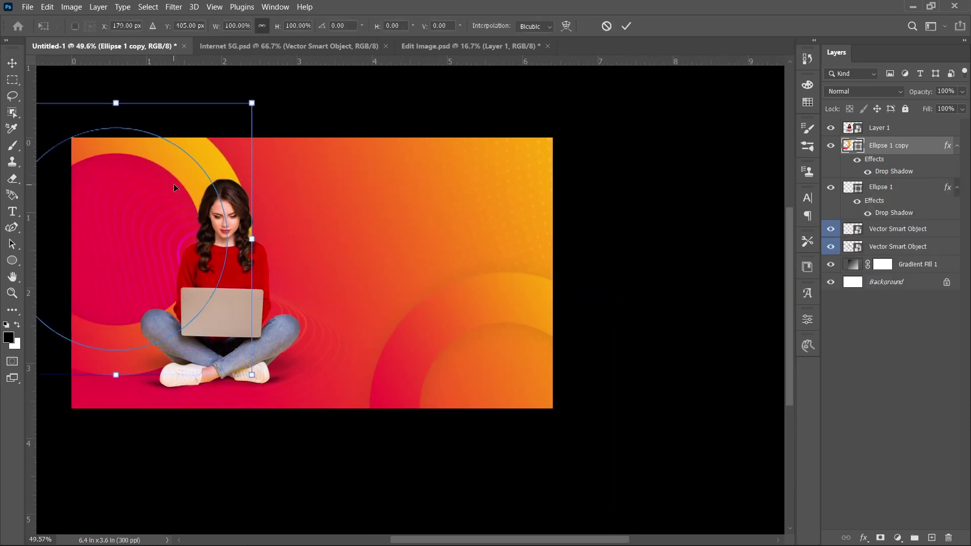
key(ctrl+t)
drag(194, 229, 218, 208)
drag(299, 221, 283, 68)
key(Return)
Set the opacity of the duplicated upper-left ring to 50%.
scroll(307, 219, down, 6)
scroll(303, 213, up, 3)
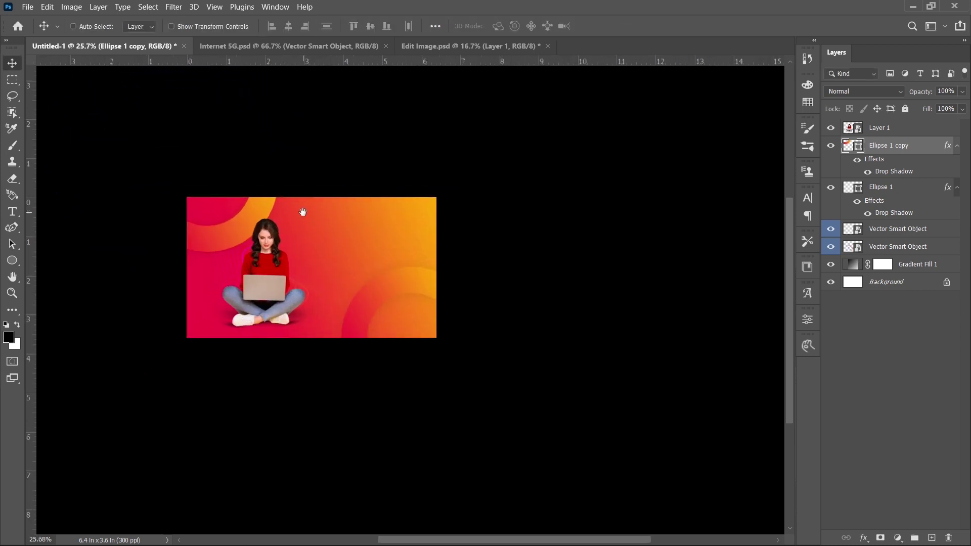
drag(226, 220, 311, 248)
scroll(311, 248, up, 5)
scroll(371, 252, up, 1)
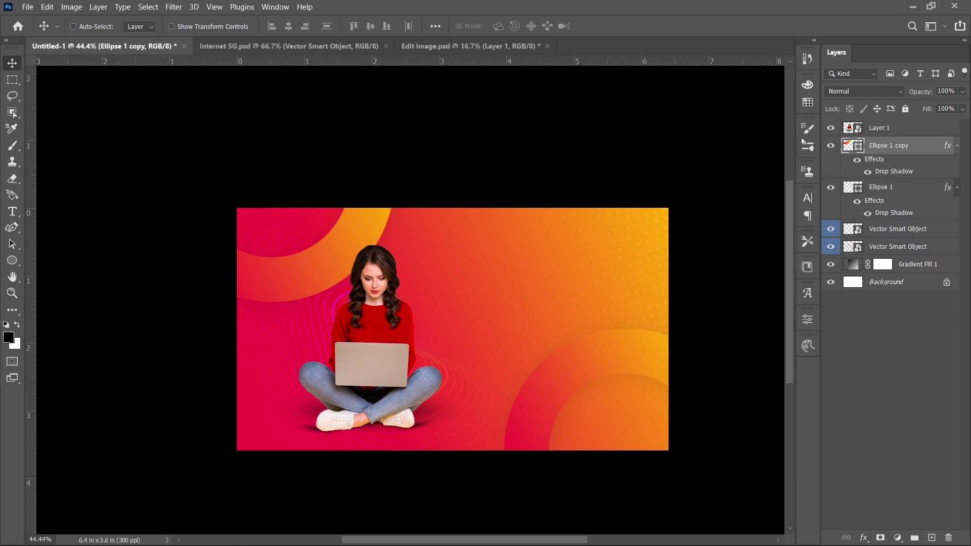
click(946, 91)
text(50)
key(Return)
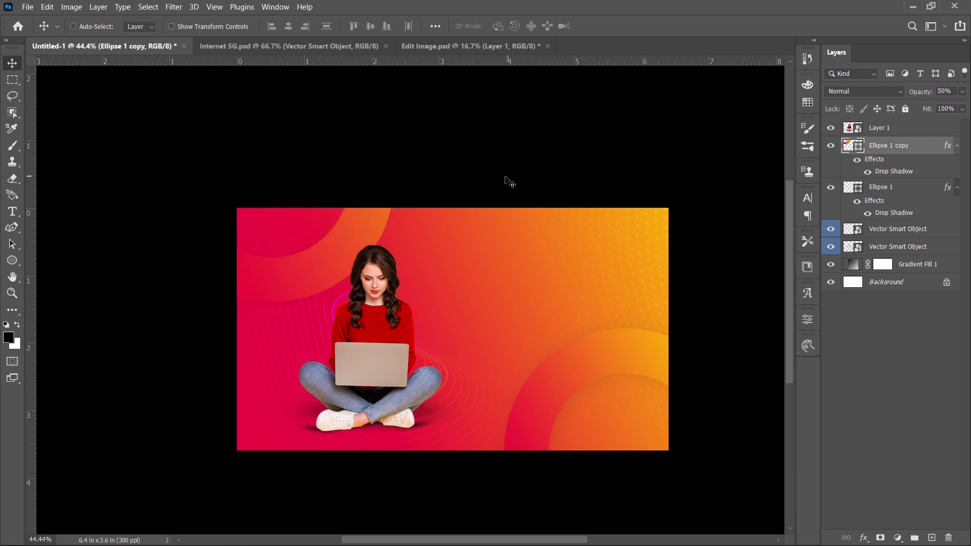
Move the duplicated ring about 0.53 in horizontally and 0.2 in vertically, further into the banner's upper-left corner.
scroll(358, 235, down, 2)
scroll(372, 237, up, 3)
drag(362, 227, 324, 211)
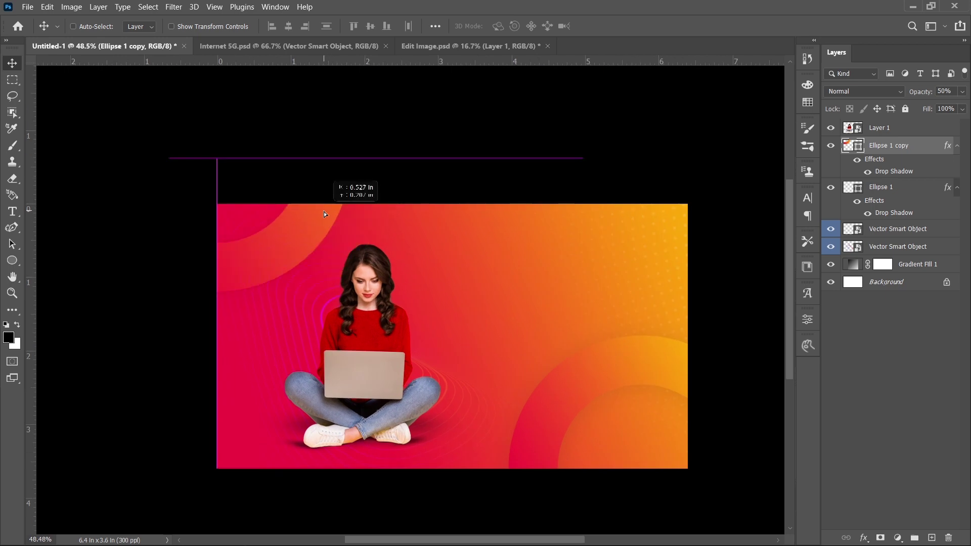
Move the original ring further down and outward into the banner's lower-right corner.
scroll(379, 296, down, 3)
scroll(495, 317, up, 4)
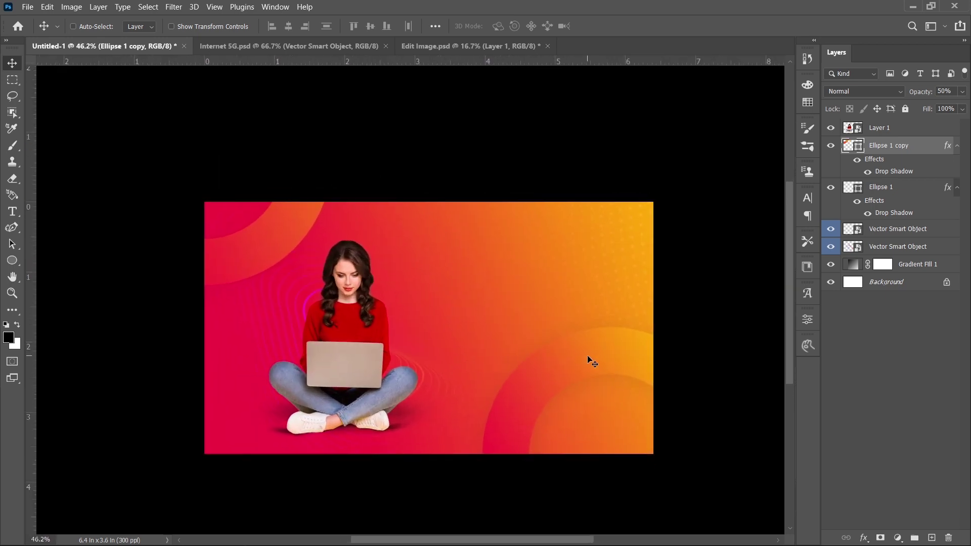
ctrl+click(608, 352)
drag(608, 351, 627, 384)
scroll(627, 385, down, 2)
scroll(352, 288, up, 2)
drag(352, 288, 410, 297)
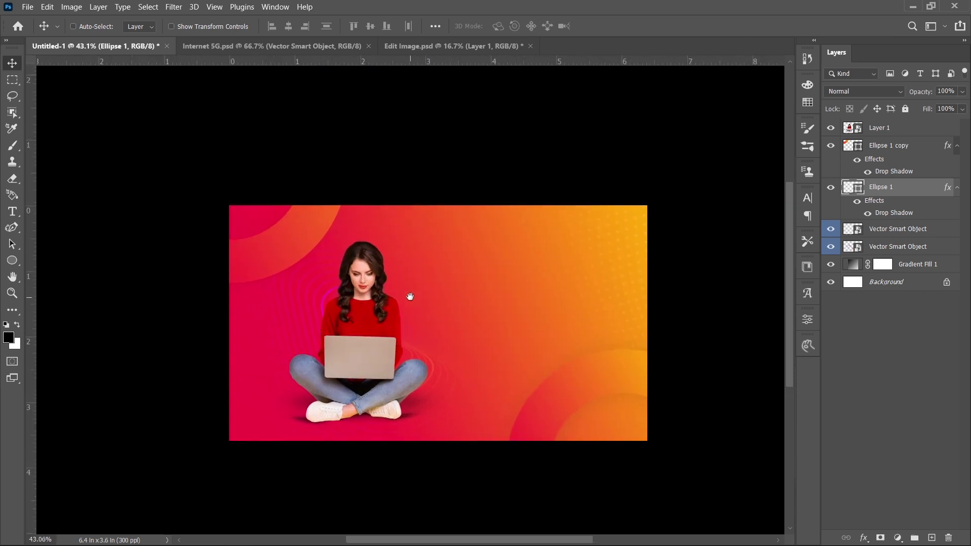
scroll(436, 275, up, 3)
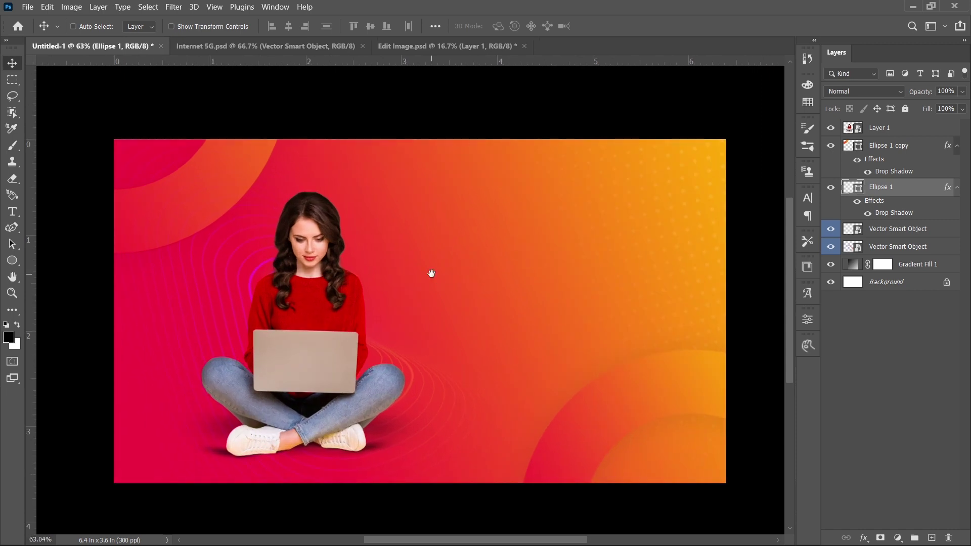
Add the white text "BIG" in Montserrat Regular at 5.65 pt on the empty area beside the woman.
scroll(428, 273, up, 1)
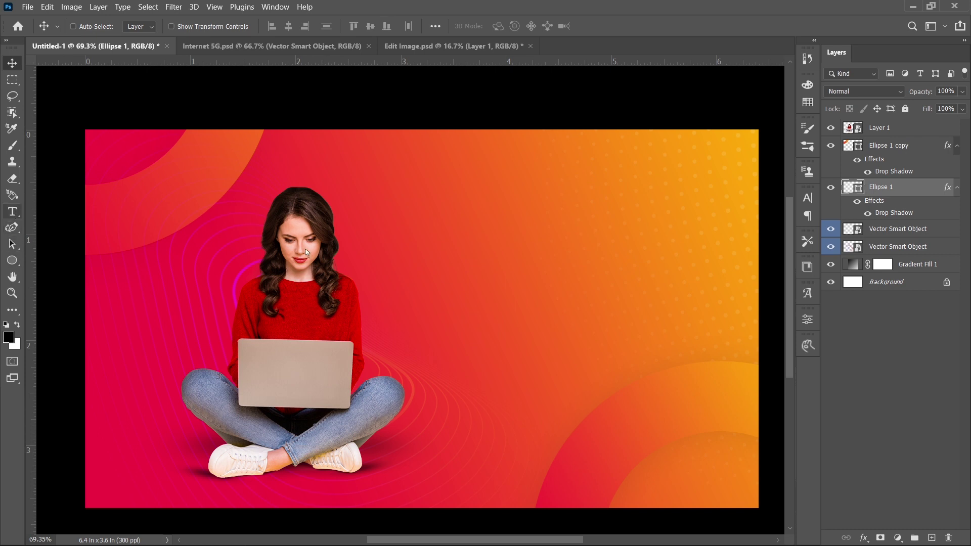
click(13, 212)
click(495, 293)
text(BIG)
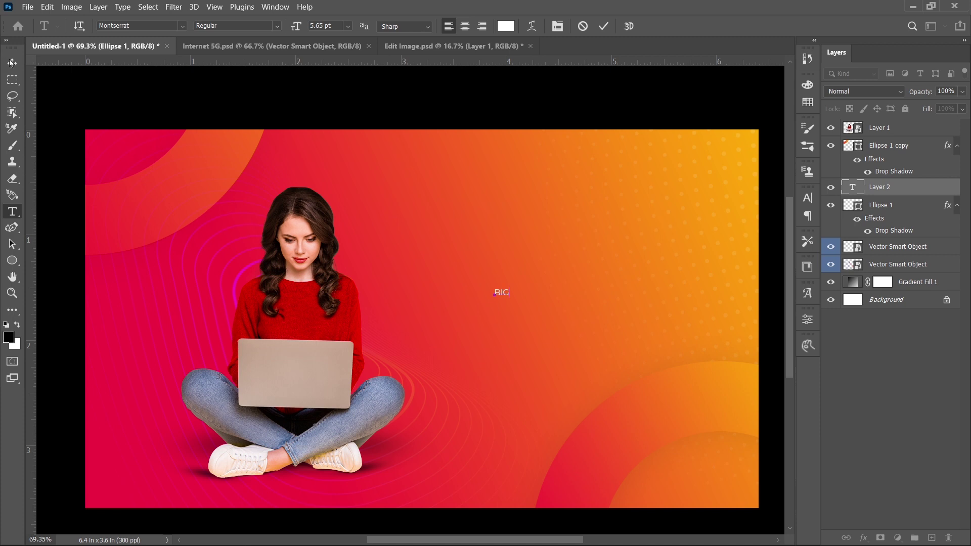
click(70, 71)
Enlarge the BIG text to about 65.66 pt and move it slightly up beside the woman.
key(ctrl+t)
drag(509, 298, 678, 403)
drag(603, 330, 605, 277)
key(Return)
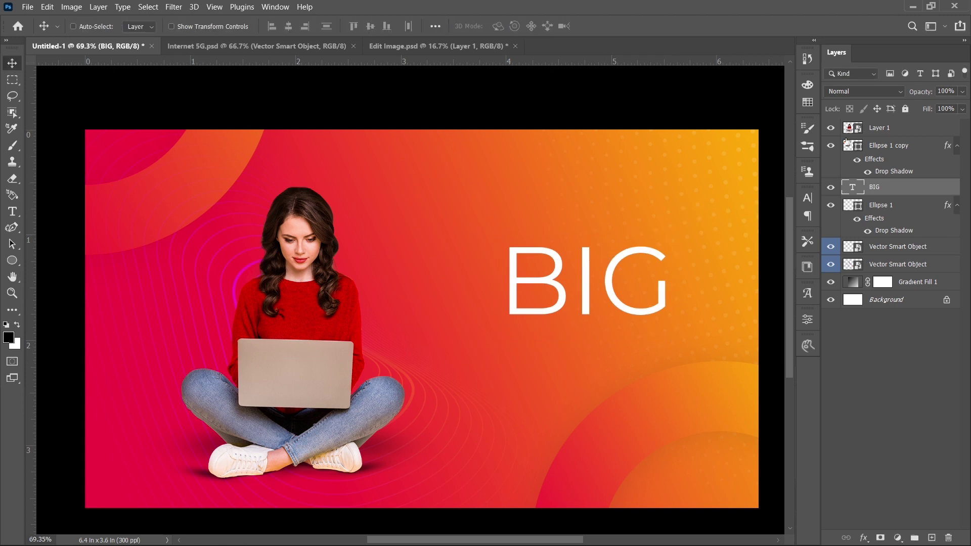
Set the BIG text to the ExtraBold style with a tracking of -50.
click(808, 198)
click(787, 216)
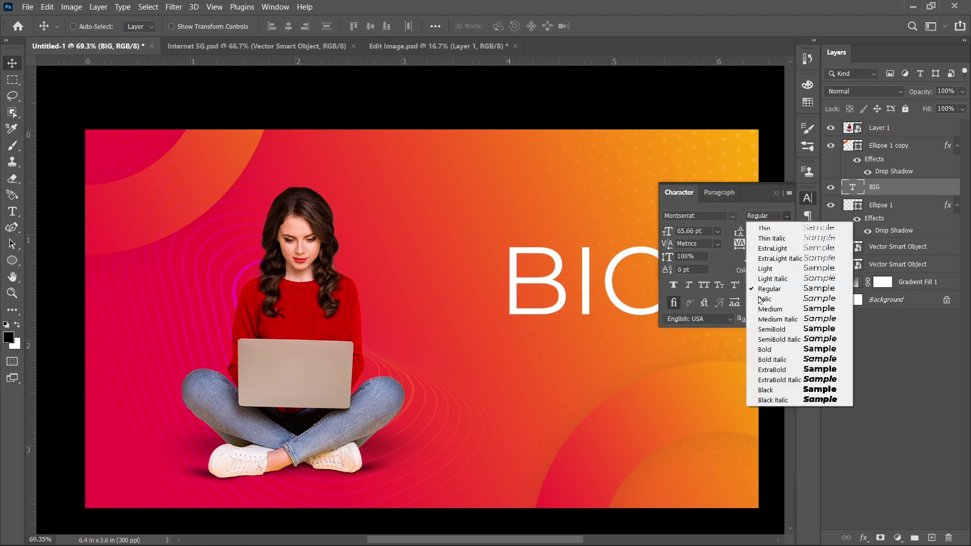
click(771, 370)
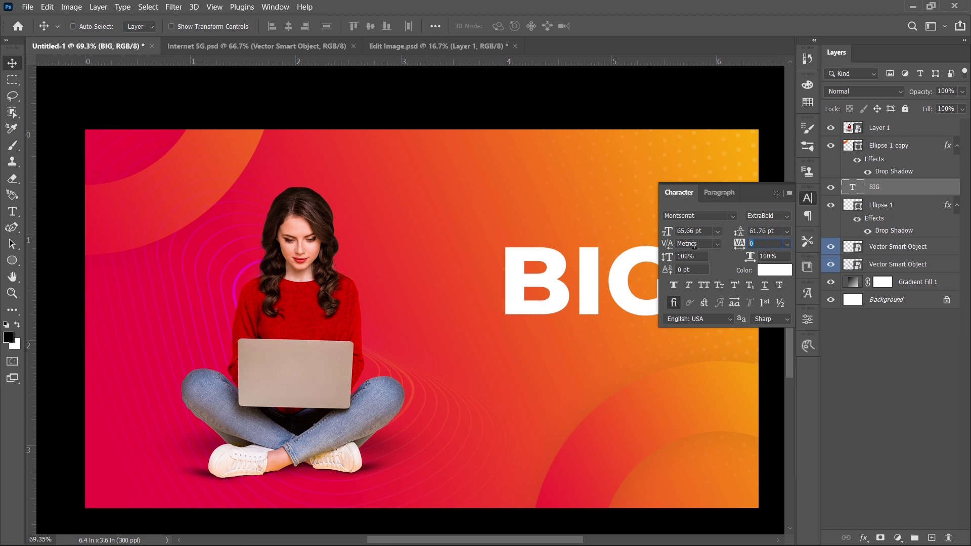
text(-50)
key(Return)
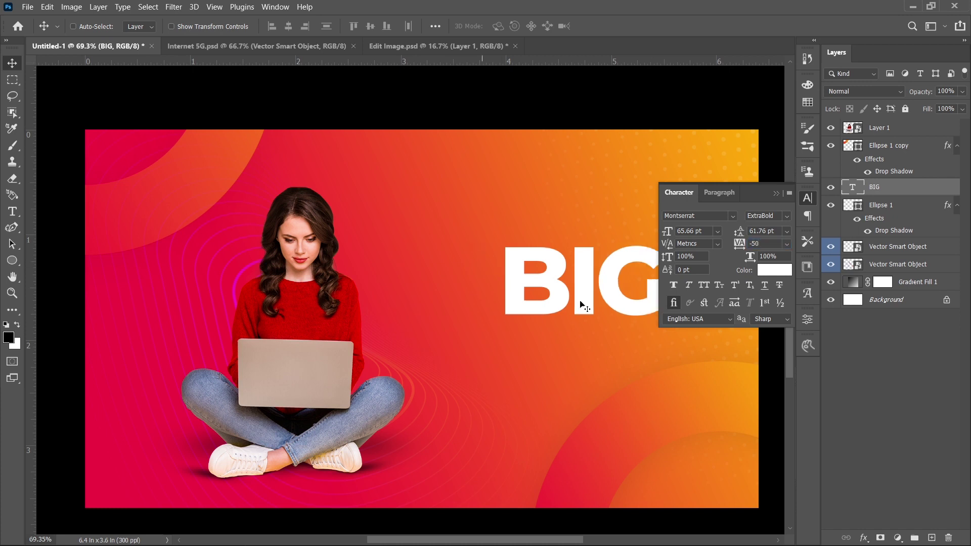
click(777, 195)
Try a light grey drop shadow on the BIG text and switch it off.
scroll(650, 253, up, 3)
click(864, 538)
click(885, 520)
drag(595, 154, 625, 143)
click(840, 198)
click(628, 119)
click(923, 114)
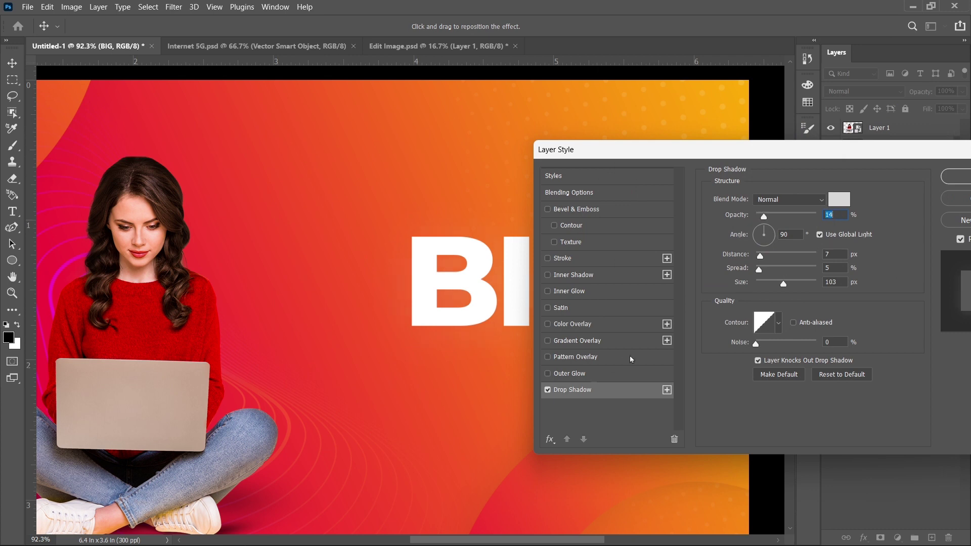
click(548, 391)
Add an outside gradient stroke to the BIG text with a size of 9 px and 35% opacity.
click(572, 259)
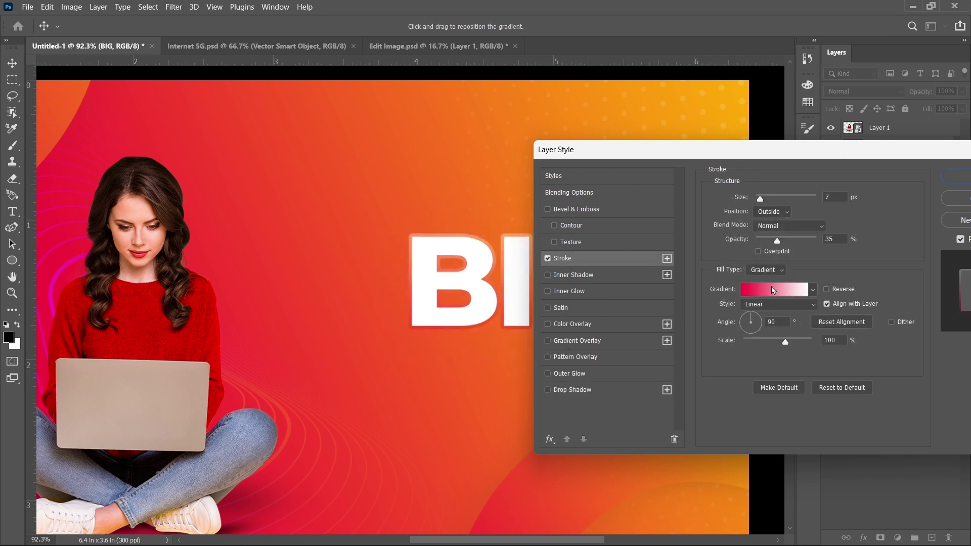
click(837, 197)
text(9)
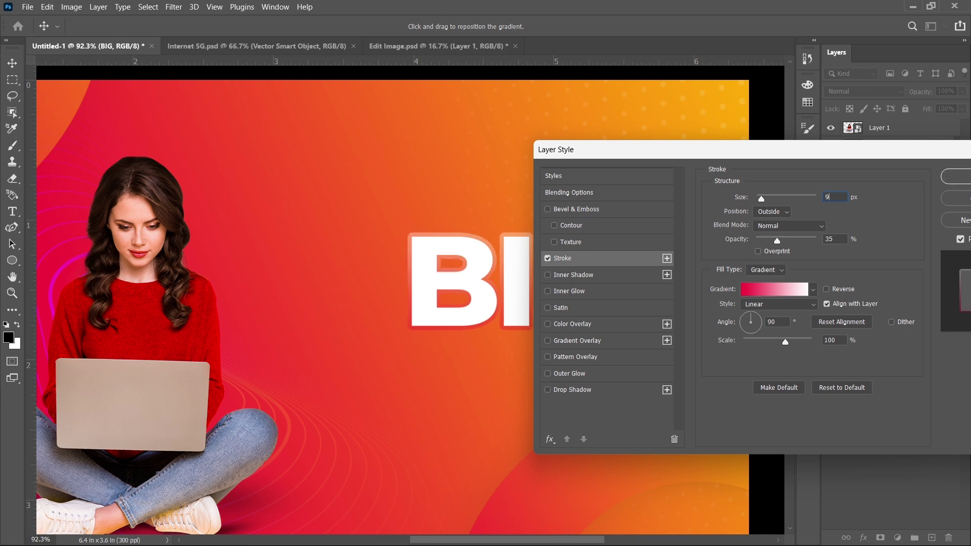
Review the red and white colour stops of the BIG text's stroke gradient and shift the gradient slightly upward.
click(766, 284)
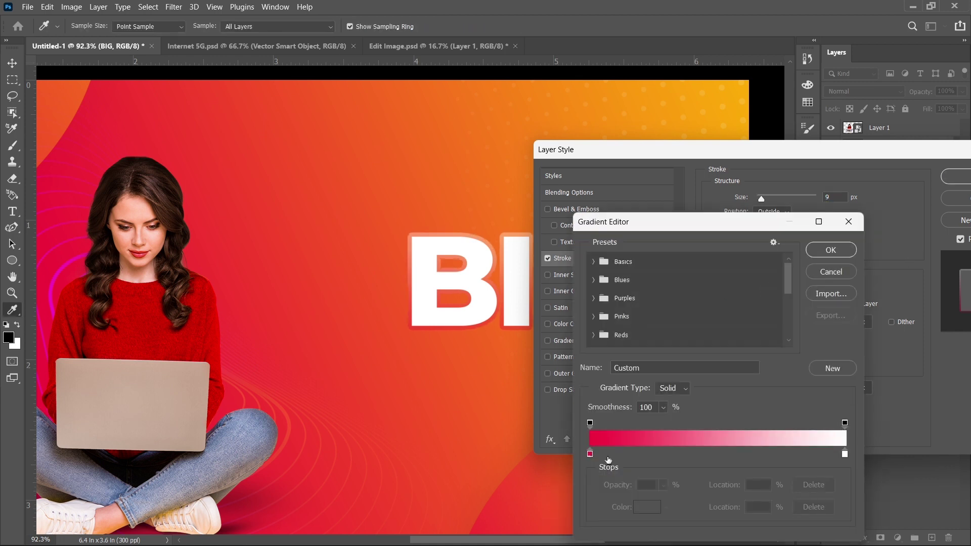
double_click(590, 454)
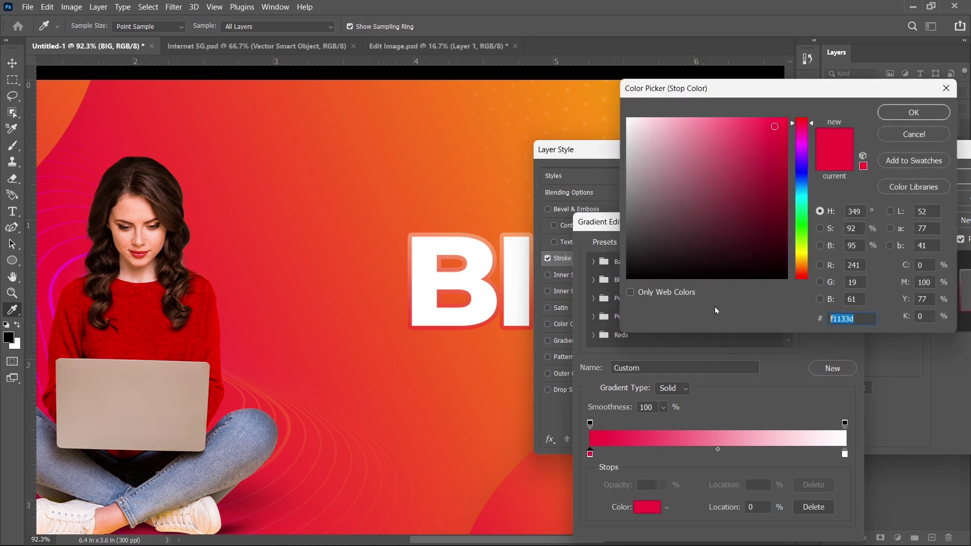
click(913, 110)
double_click(845, 454)
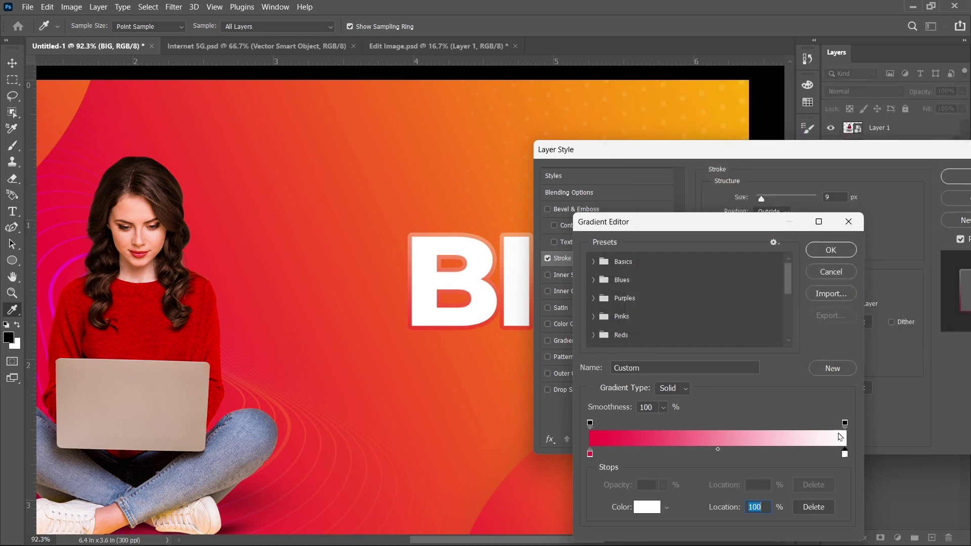
click(913, 110)
click(846, 250)
mouse_move(514, 329)
mouse_down()
mouse_move(514, 297)
mouse_move(514, 307)
mouse_up()
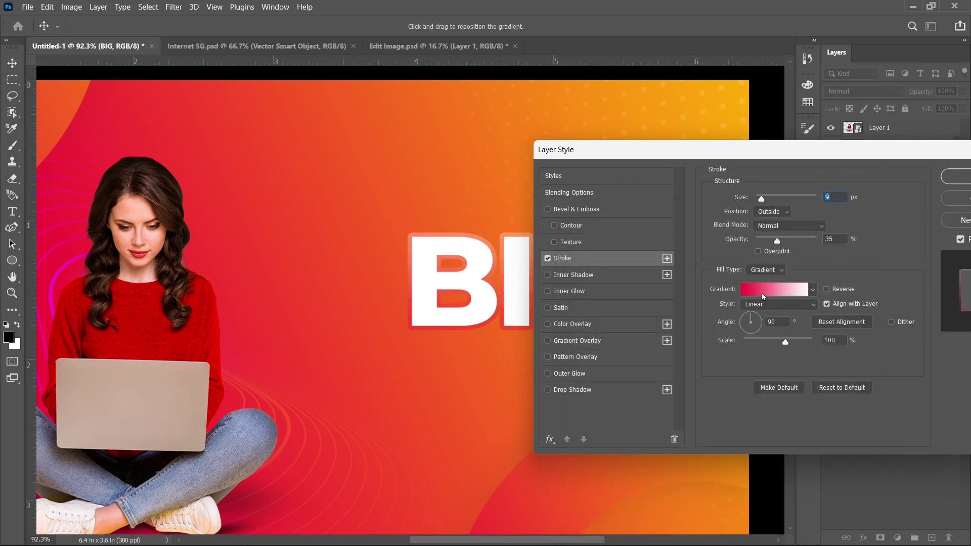
Change the stroke gradient's first colour stop to the orange #f65825 sampled from the background and apply the layer style.
click(765, 290)
double_click(589, 454)
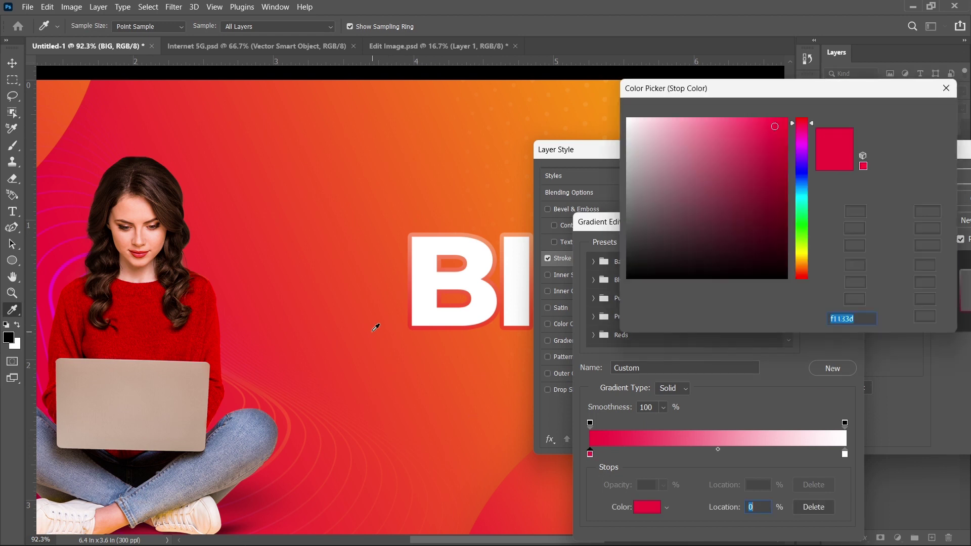
click(403, 326)
click(916, 116)
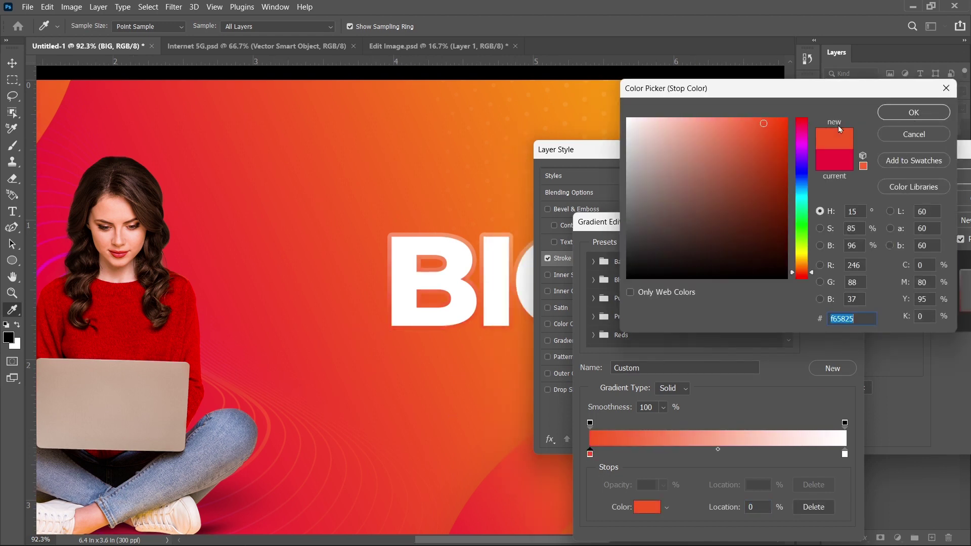
click(910, 123)
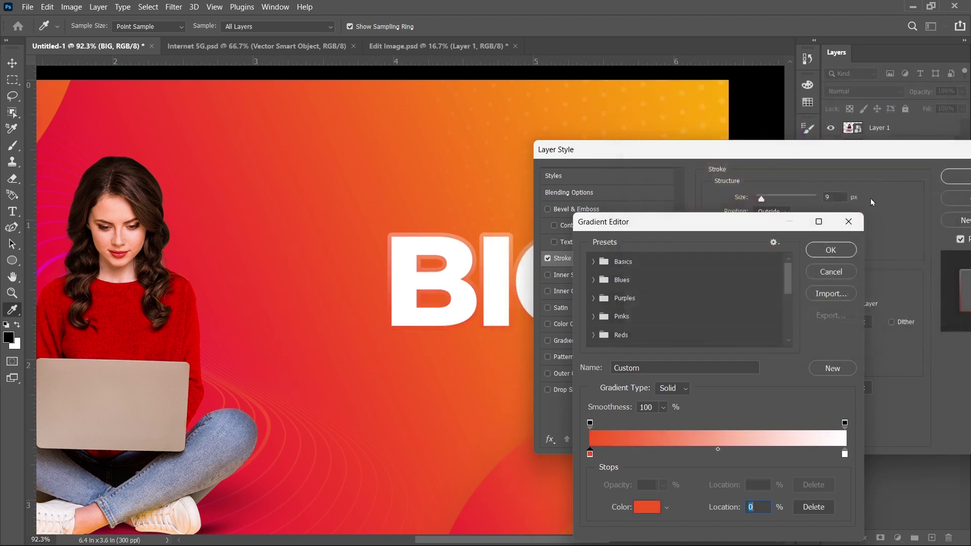
click(839, 253)
click(947, 176)
Add the text "Weekly Offer" below the BIG heading.
scroll(514, 285, down, 5)
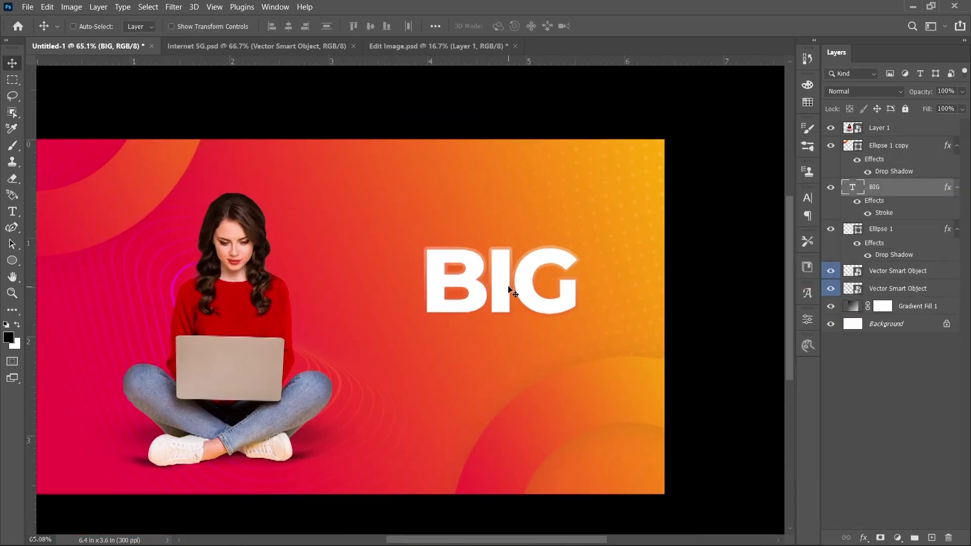
scroll(494, 296, up, 4)
key(t)
click(423, 375)
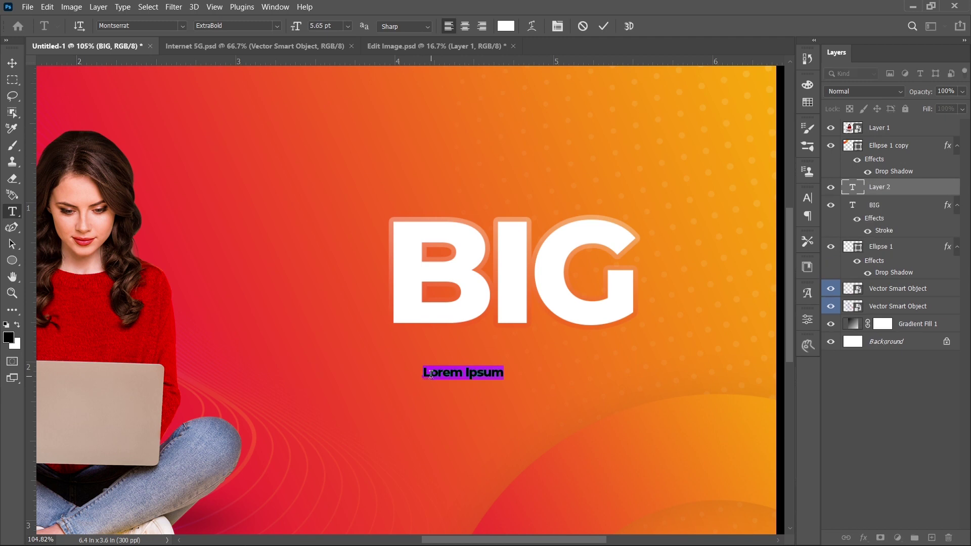
text(Weekly)
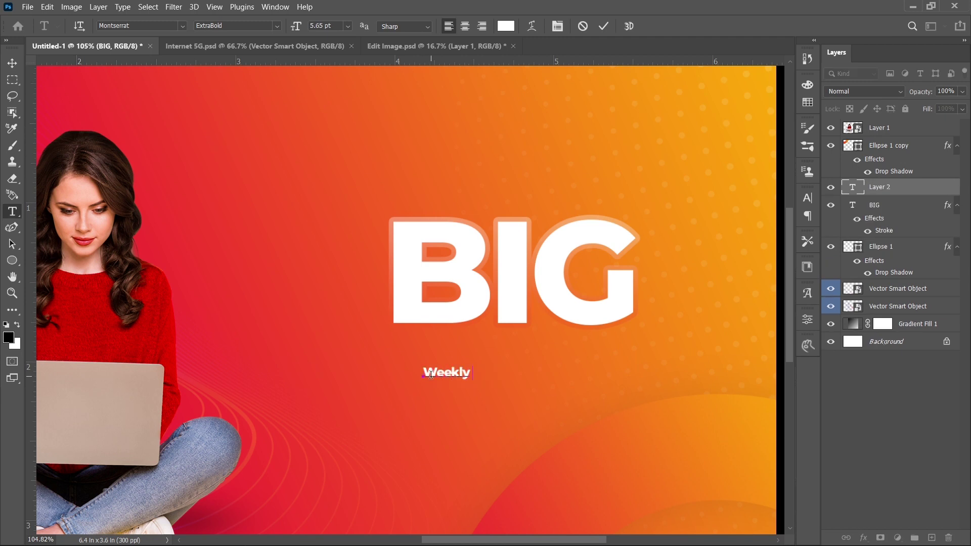
text( Offer)
key(ctrl+Return)
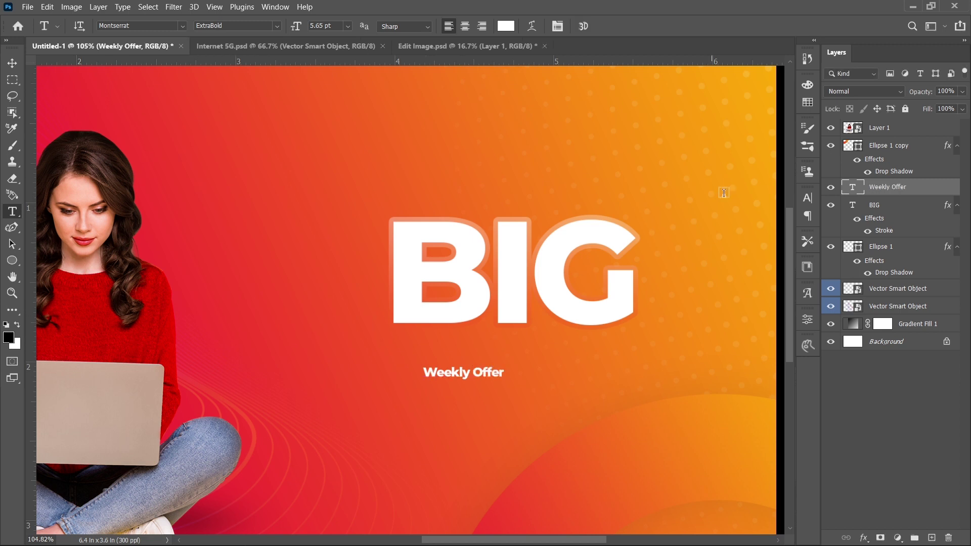
Change the "Weekly Offer" text's font style to Montserrat Regular.
click(808, 198)
click(790, 220)
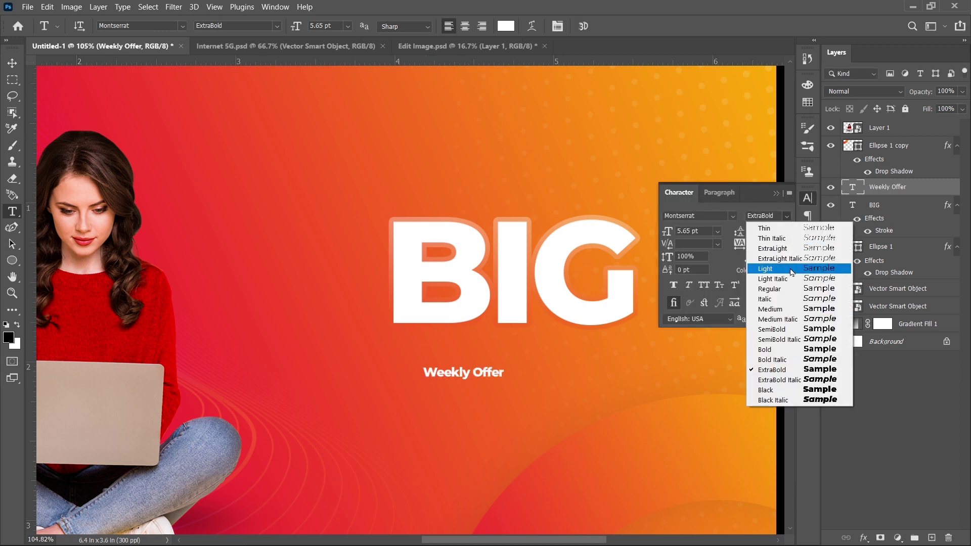
click(792, 270)
key(v)
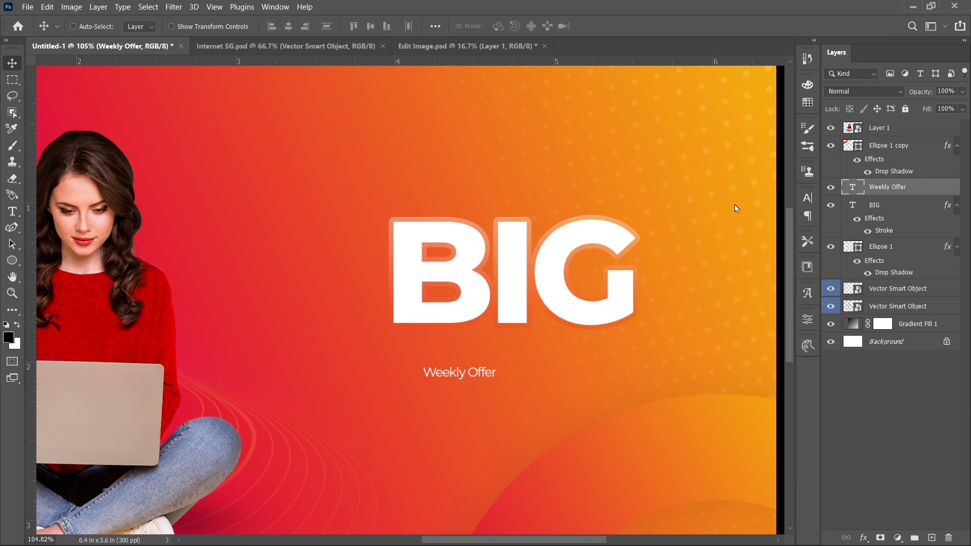
Enlarge the "Weekly Offer" text to about 14.61 pt and place it centred directly under BIG.
key(ctrl+t)
drag(498, 381, 559, 407)
drag(510, 366, 559, 346)
drag(601, 371, 602, 371)
key(Return)
Duplicate the "Weekly Offer" text below itself and change the copy to "200 Mbps*".
scroll(420, 313, down, 5)
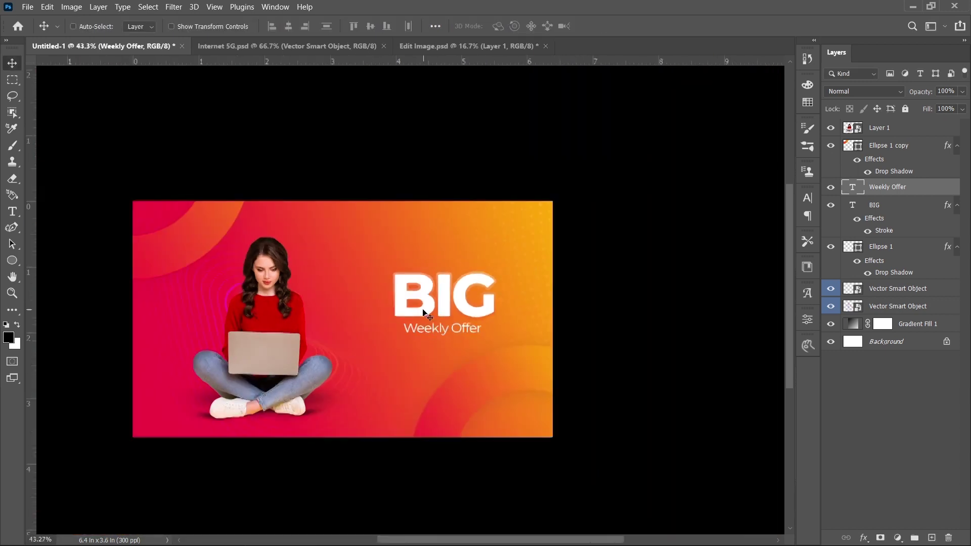
scroll(424, 312, up, 5)
drag(521, 341, 528, 398)
double_click(525, 377)
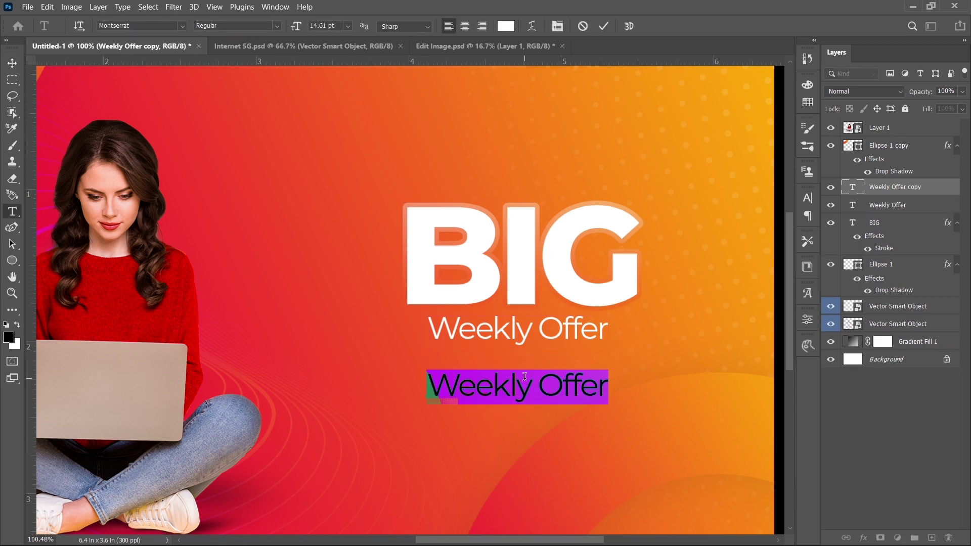
text(200 Mbps)
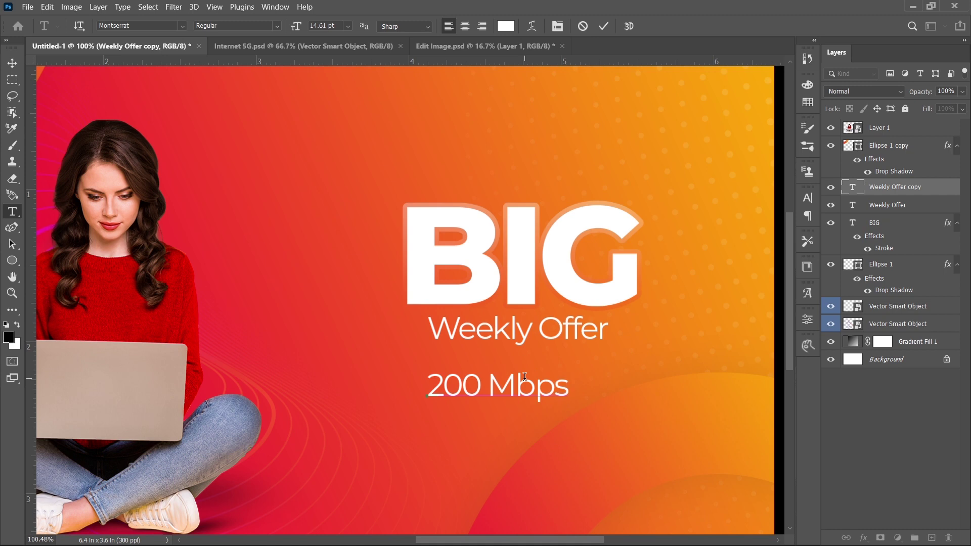
text(*)
key(ctrl+Return)
key(v)
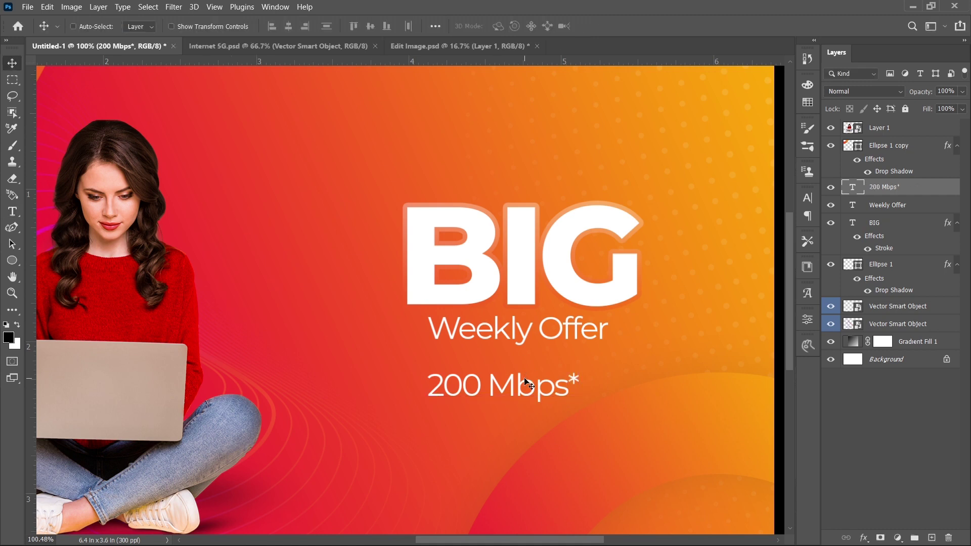
Duplicate the "200 Mbps*" text just below itself and change the copy to "Unlimited Internet".
drag(520, 380, 526, 407)
double_click(529, 399)
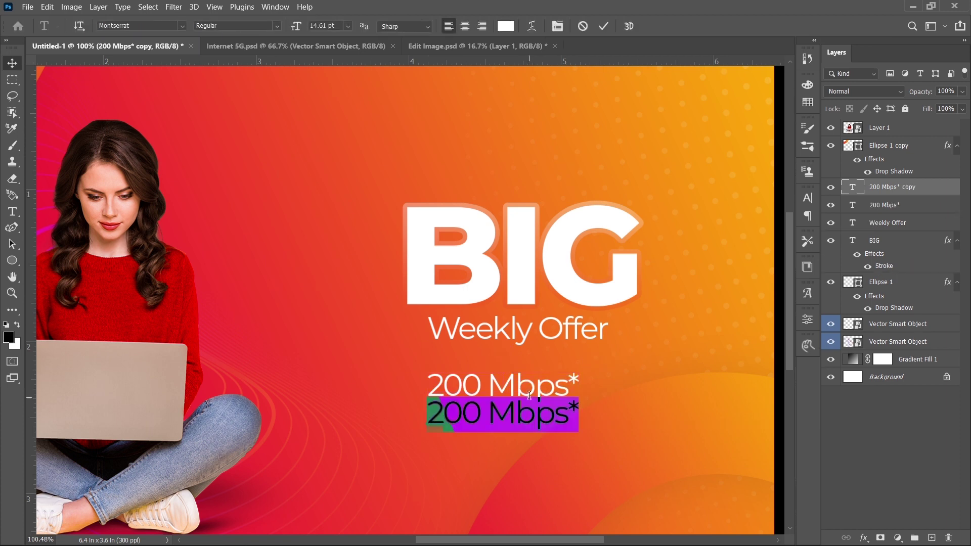
text(Un)
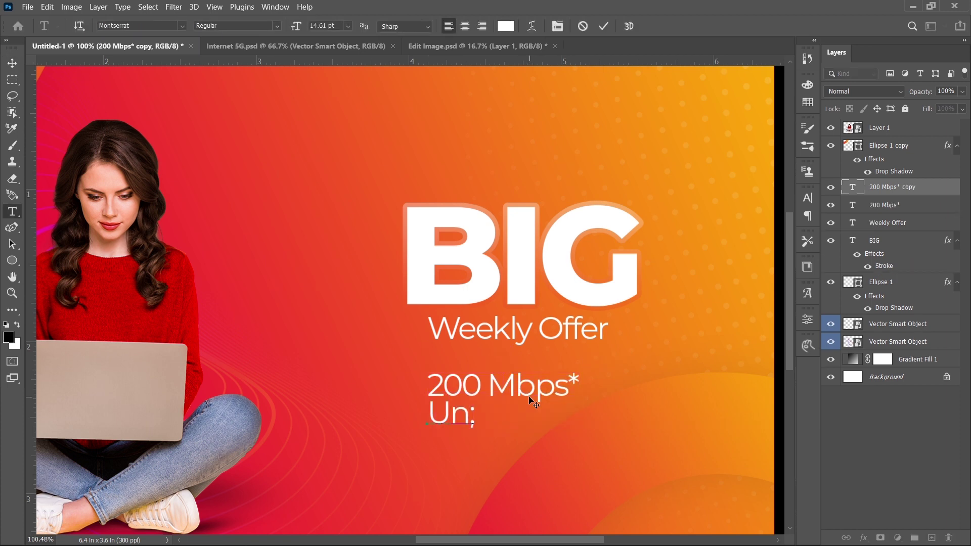
text(limited)
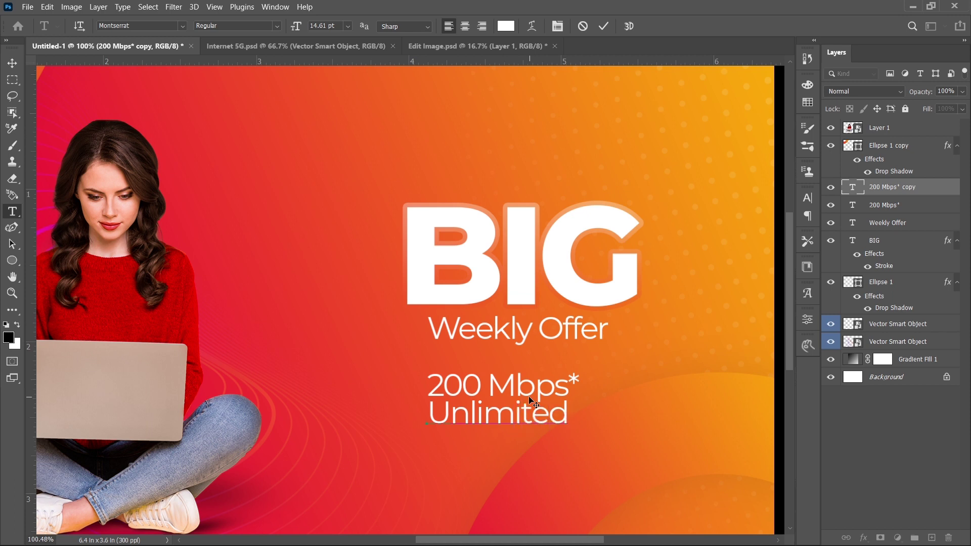
text( Internet)
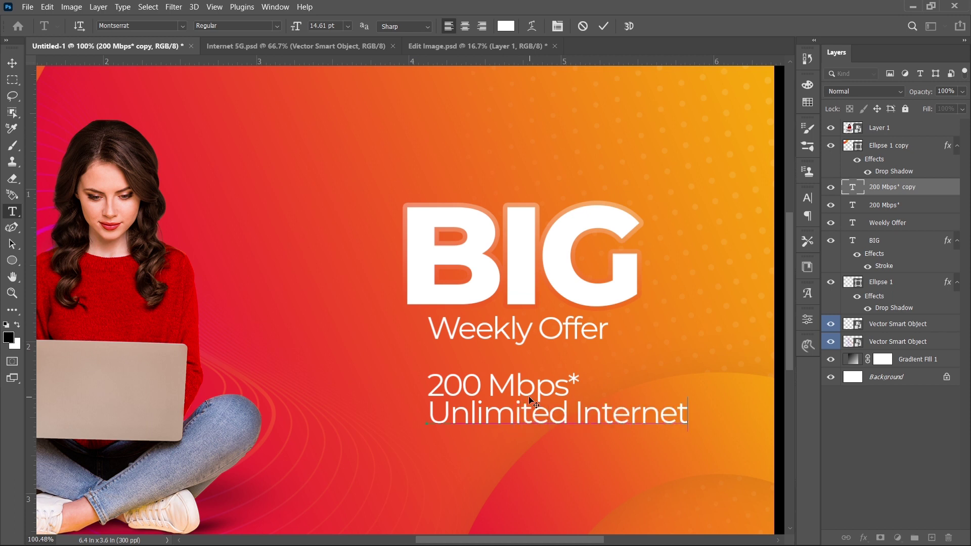
key(ctrl+Return)
Scale down the "Unlimited Internet" text to match the width of "200 Mbps*".
key(ctrl+t)
drag(687, 432, 576, 418)
key(Return)
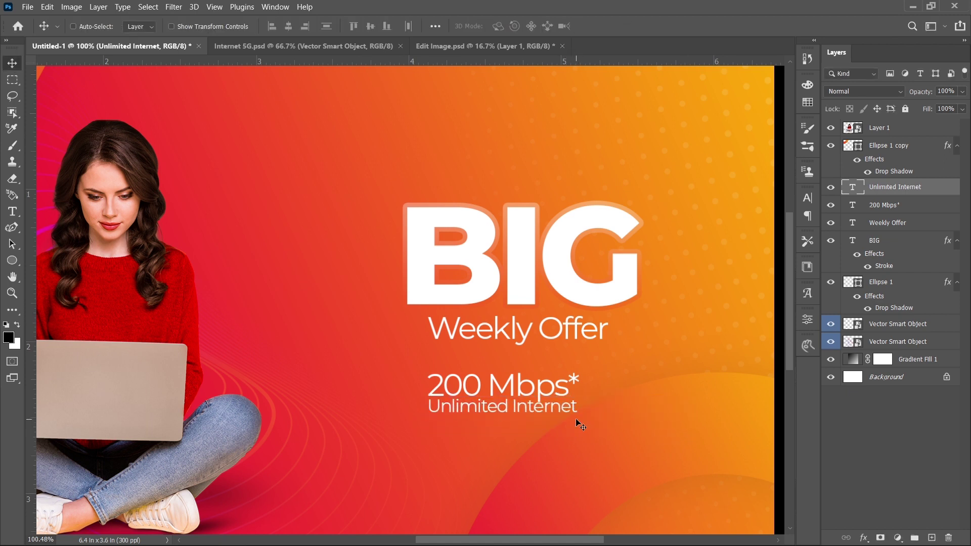
Duplicate the "200 Mbps*" text to its right on the same line and change the copy to "999".
right_click(556, 389)
click(555, 391)
drag(525, 397, 696, 397)
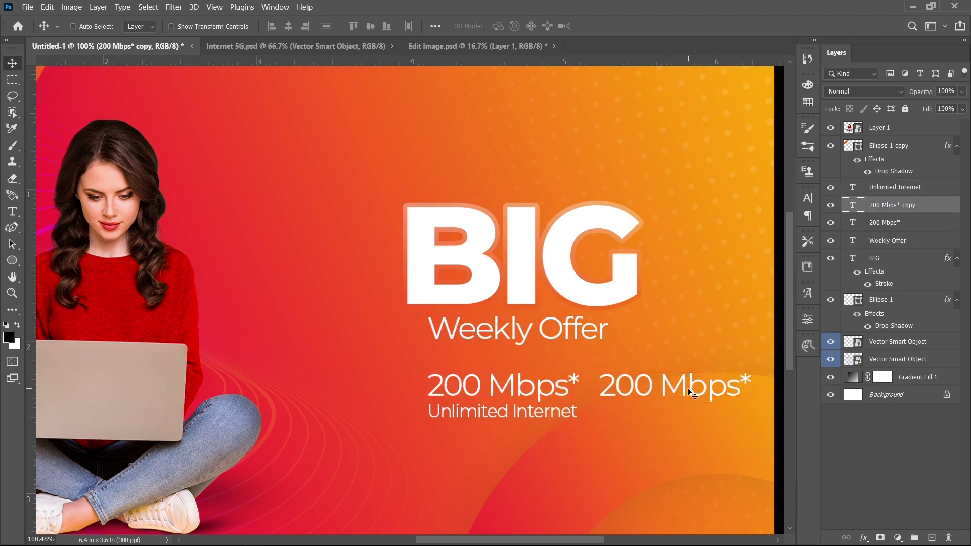
double_click(676, 378)
text(999)
key(ctrl+Return)
Enlarge the "999" text to 207.77% so it spans the two text lines beside it.
key(ctrl+t)
drag(649, 404, 704, 431)
key(Return)
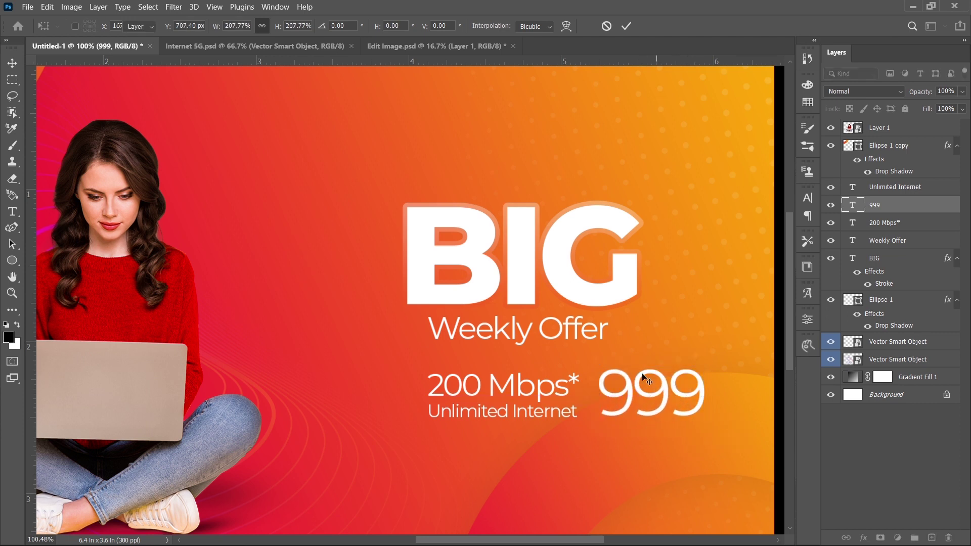
Scale the "999" text down to about 94% so its height fits the two text lines beside it.
scroll(640, 377, up, 1)
key(ctrl+t)
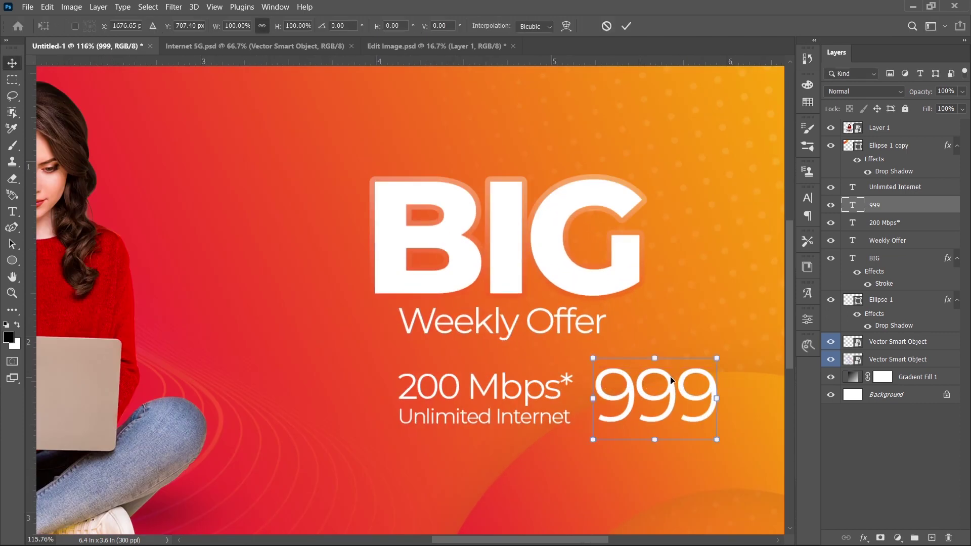
scroll(717, 373, up, 1)
drag(719, 350, 709, 358)
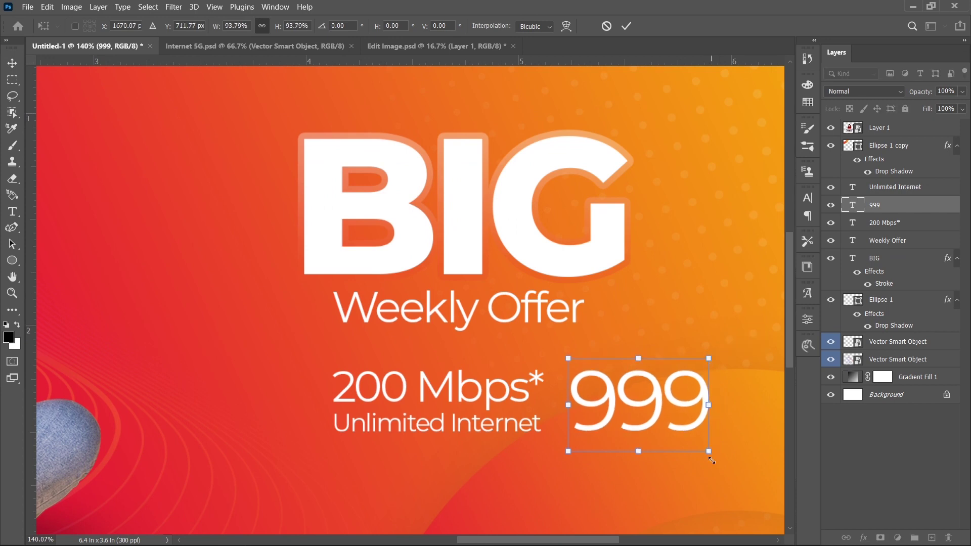
drag(712, 456, 709, 453)
key(Return)
scroll(564, 375, down, 4)
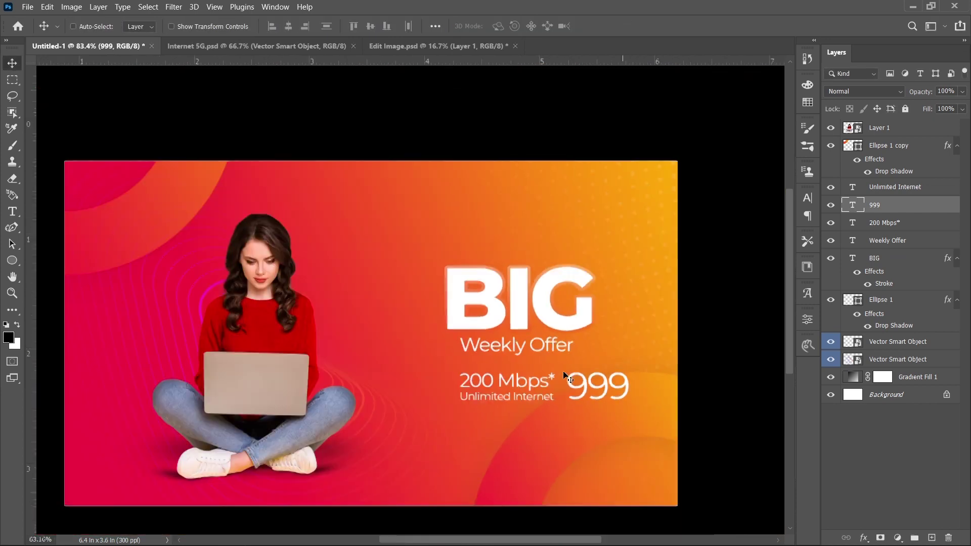
scroll(564, 375, up, 2)
scroll(564, 376, up, 2)
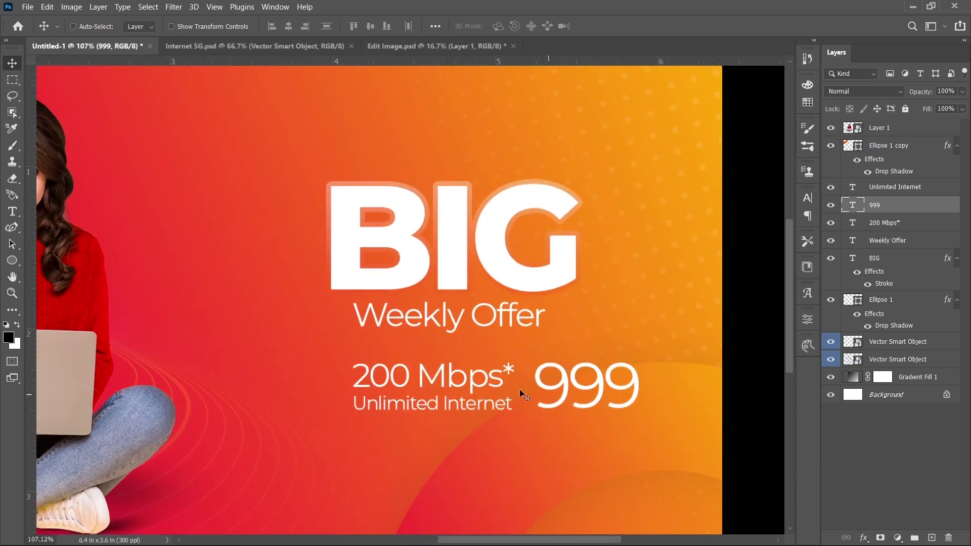
Move "200 Mbps*", "Unlimited Internet" and "999" together so they sit centred below "Weekly Offer".
right_click(462, 382)
shift+click(483, 387)
right_click(436, 405)
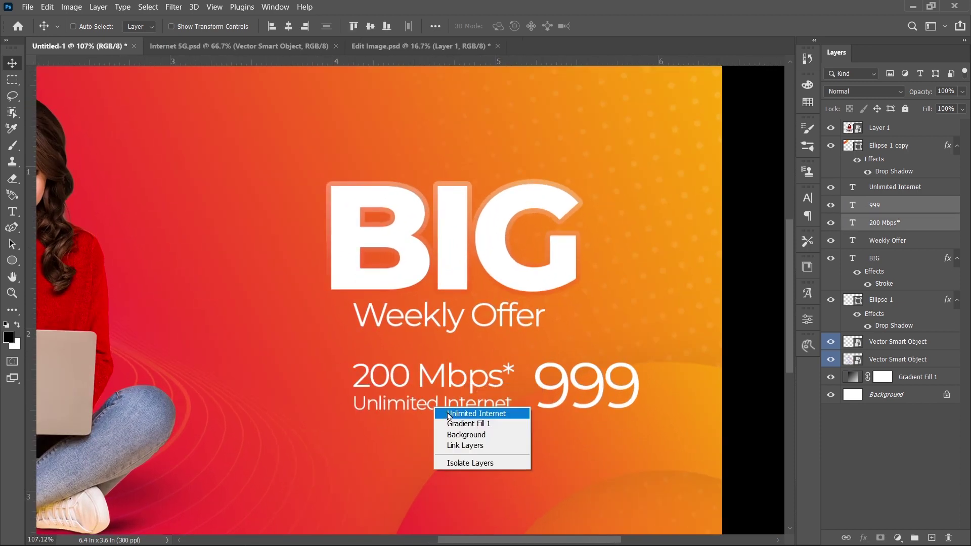
shift+click(450, 411)
key(ctrl+t)
drag(567, 397, 527, 409)
drag(598, 376, 590, 379)
key(Return)
Scale the three selected pricing texts together to 95.33% so they match the width of "BIG".
scroll(511, 403, down, 3)
scroll(512, 403, down, 1)
scroll(515, 401, up, 4)
key(ctrl+t)
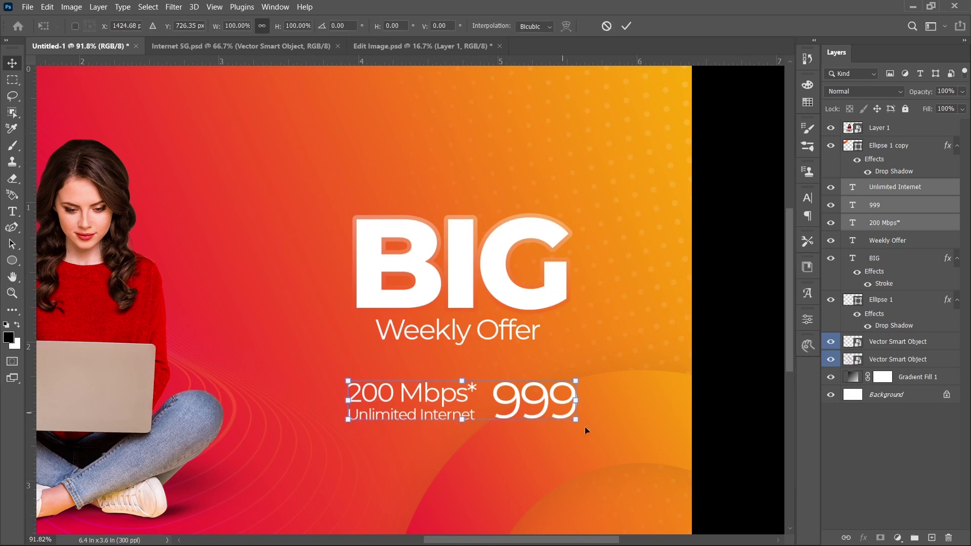
drag(574, 421, 565, 419)
scroll(504, 402, up, 2)
scroll(506, 402, up, 2)
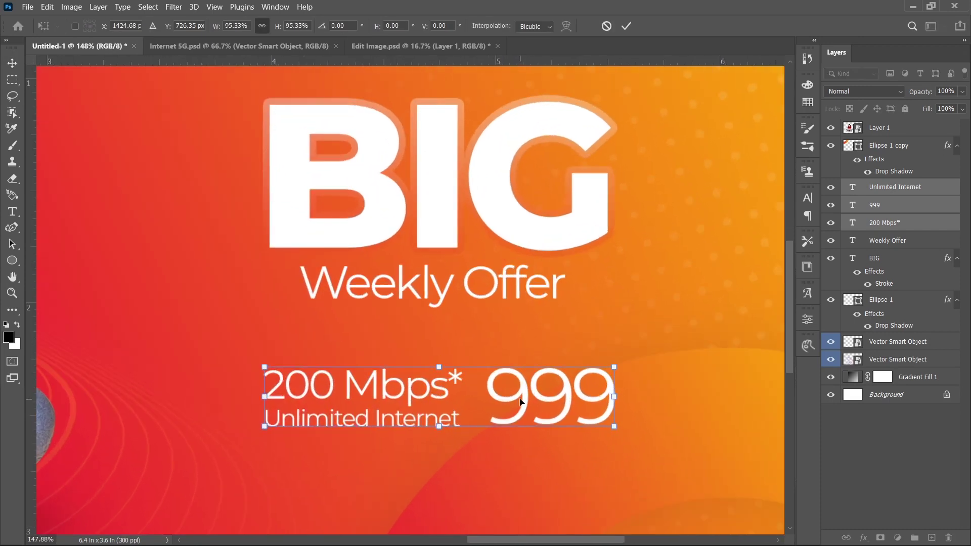
key(Return)
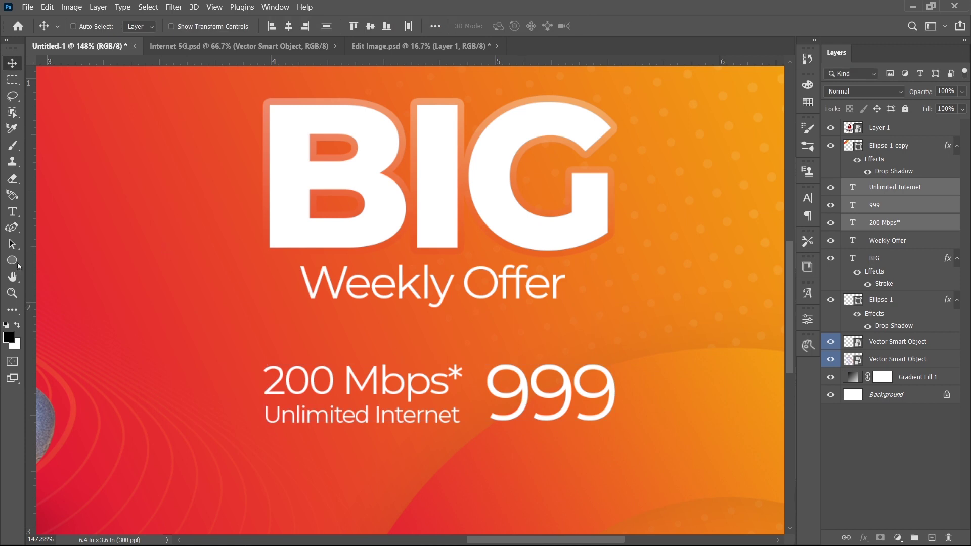
Draw an unfilled rectangle of about 493 x 107 px around the pricing texts and round its corners slightly.
right_click(19, 267)
click(56, 256)
drag(254, 355, 623, 434)
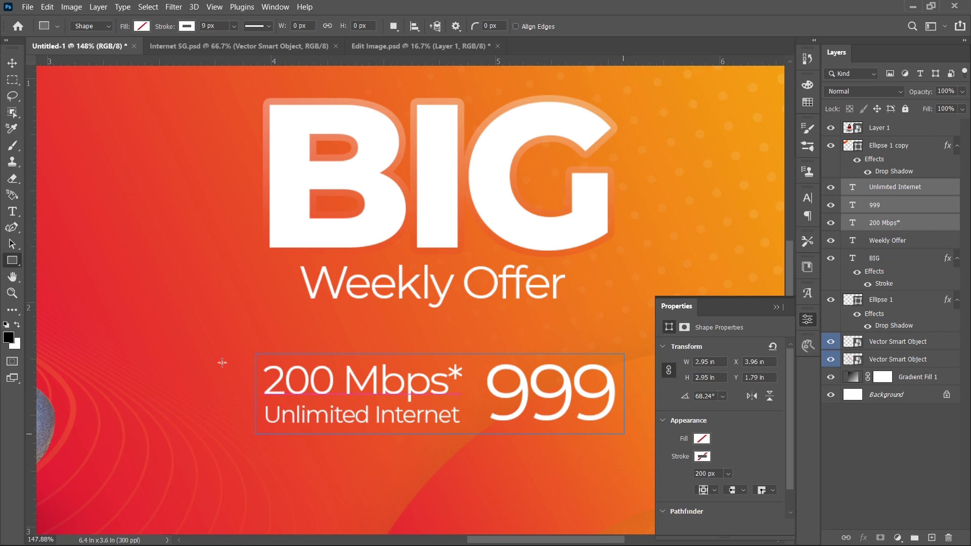
scroll(230, 357, up, 4)
drag(193, 355, 201, 364)
Give the rounded rectangle a yellow-to-red gradient stroke and set the stroke width to 2 px.
click(701, 457)
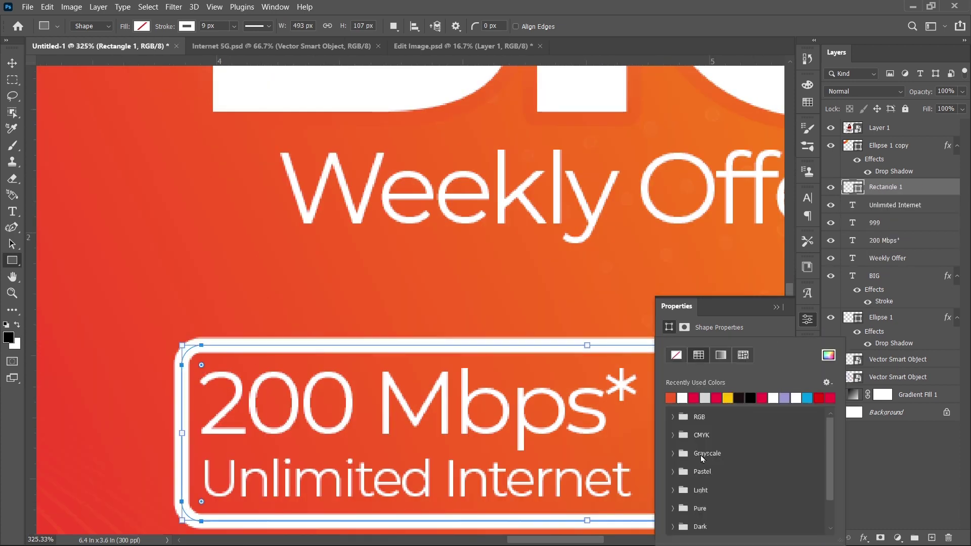
click(671, 398)
click(721, 355)
click(671, 398)
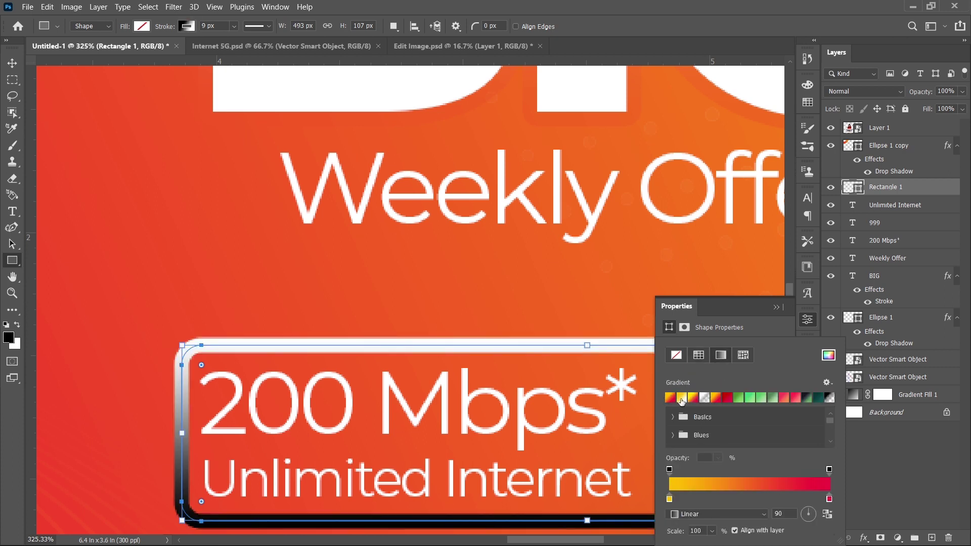
click(761, 329)
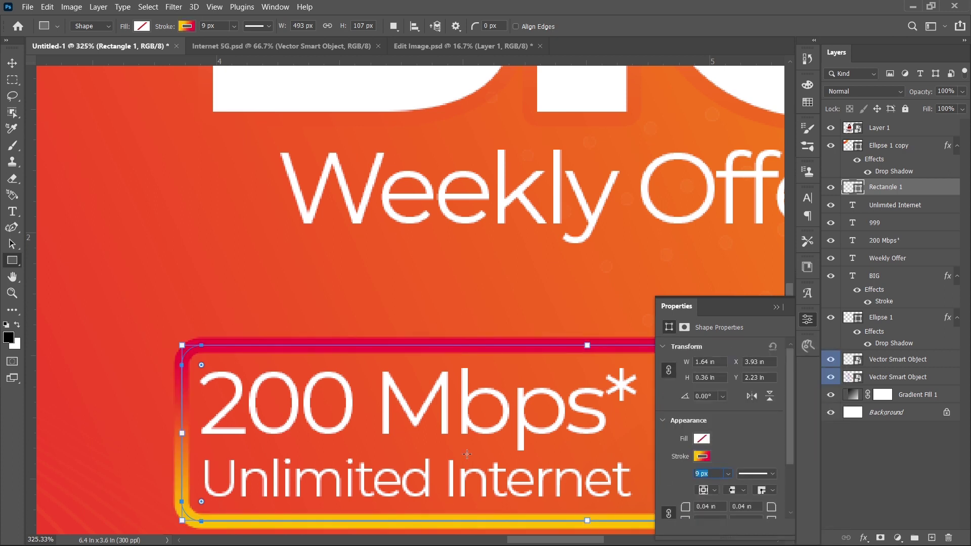
key(Return)
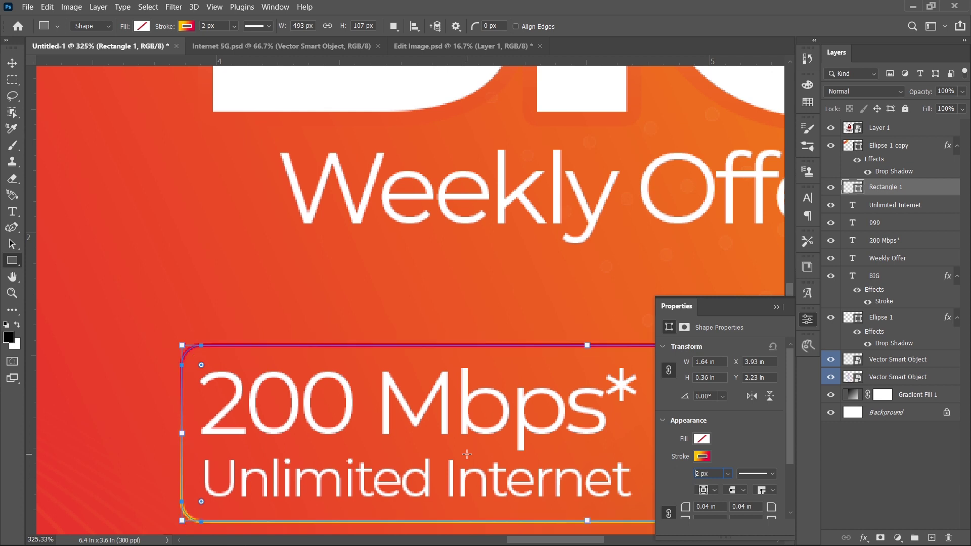
Set the stroke gradient's angle to 23 degrees, running from yellow beside "200 Mbps*" to red beside "999".
click(11, 63)
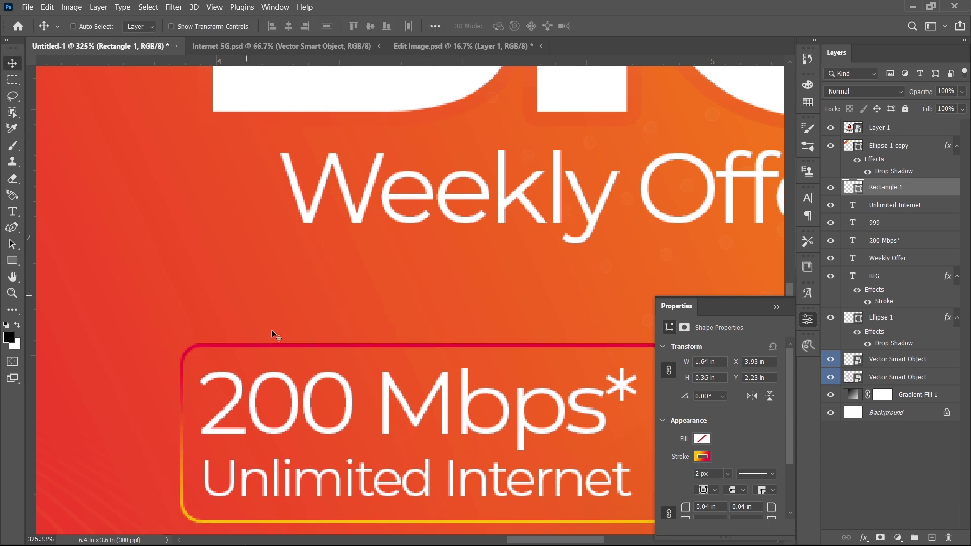
scroll(274, 330, down, 12)
scroll(385, 383, up, 3)
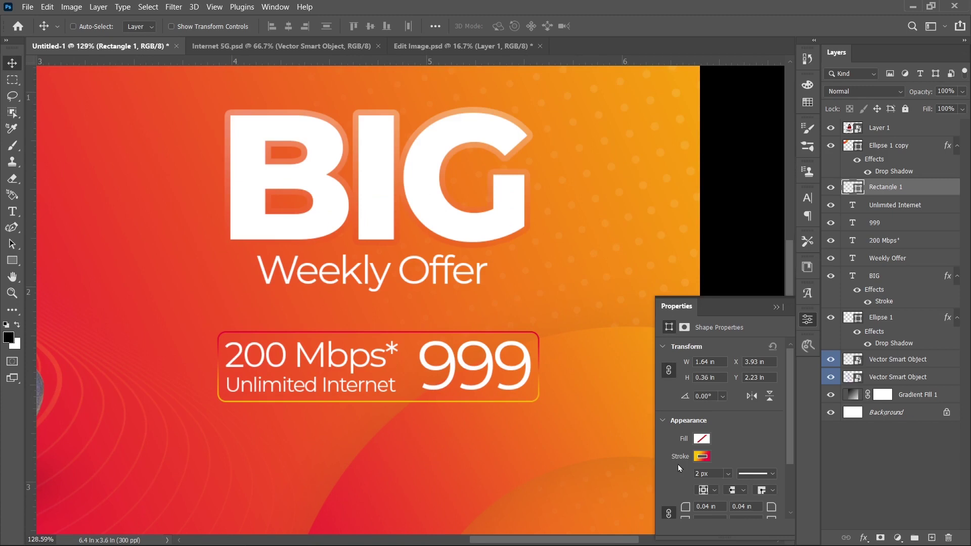
click(703, 457)
click(825, 514)
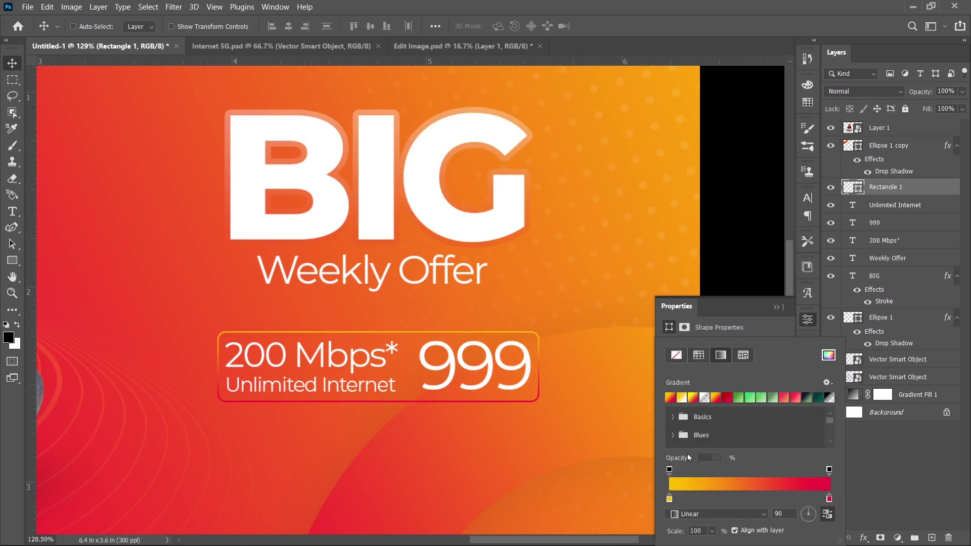
click(814, 516)
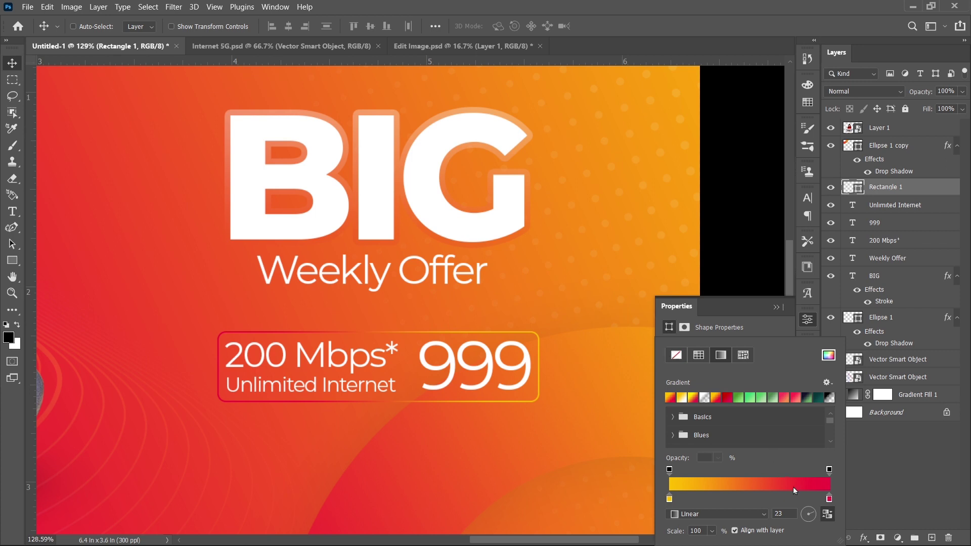
click(828, 515)
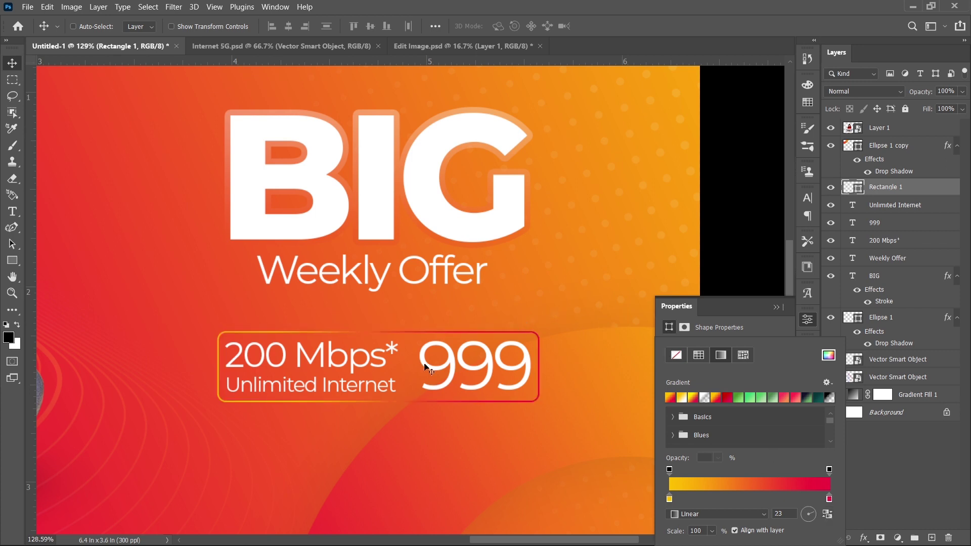
Scale the rectangle and its three texts down slightly as one selection and group their layers.
shift+click(905, 208)
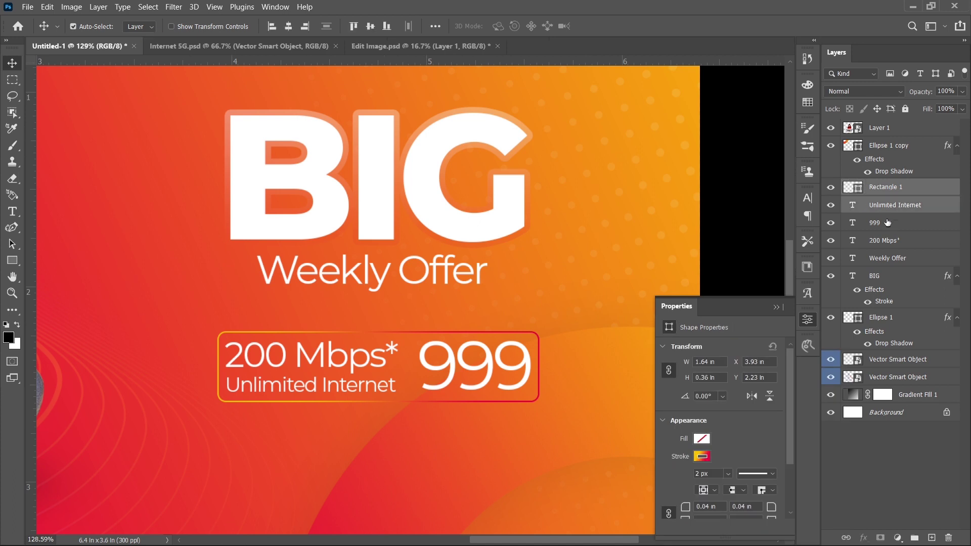
shift+click(896, 224)
shift+click(898, 241)
scroll(433, 329, down, 3)
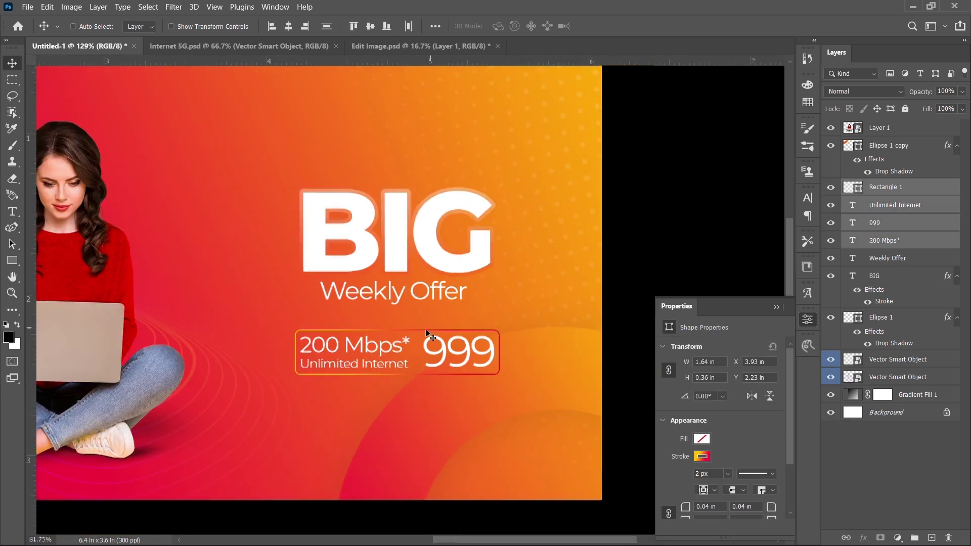
key(ctrl+t)
drag(499, 331, 494, 331)
key(Return)
scroll(459, 323, down, 1)
key(ctrl+g)
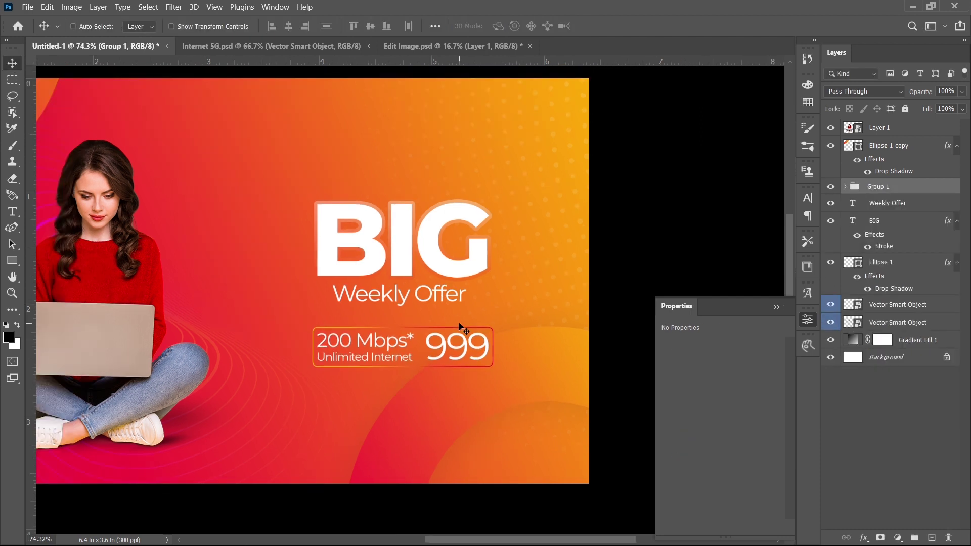
Scale "BIG", "Weekly Offer" and the pricing group together to 115.15% and centre the block vertically on the banner.
scroll(451, 325, down, 2)
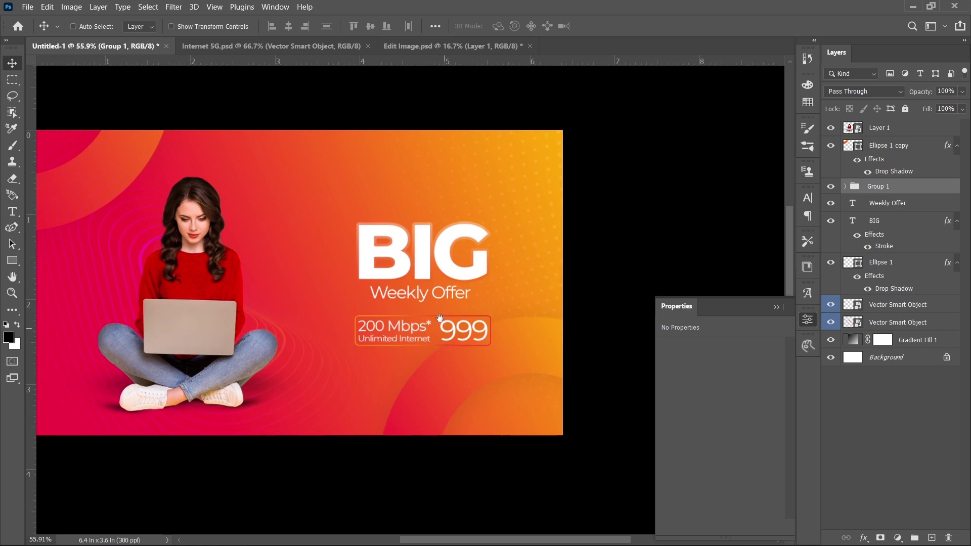
scroll(369, 197, up, 1)
right_click(421, 250)
shift+click(442, 256)
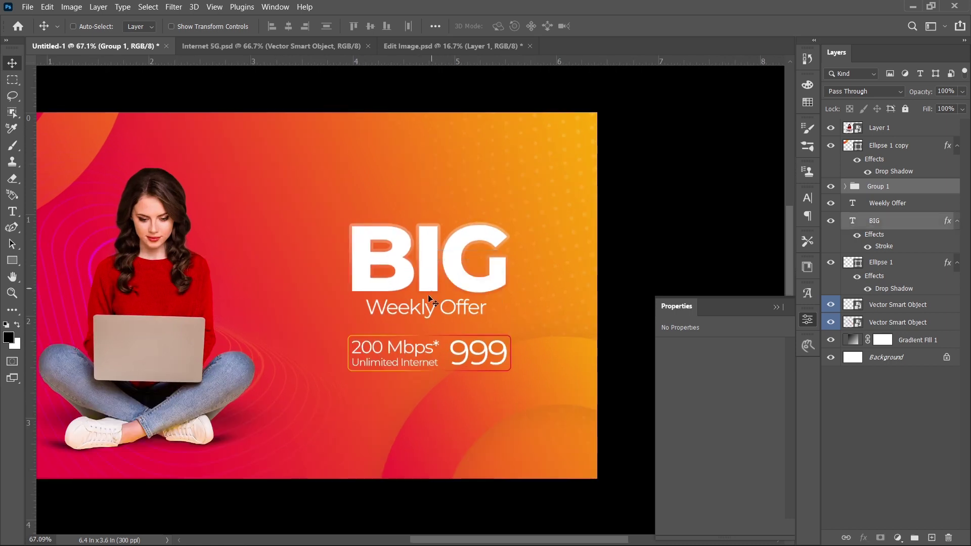
shift+right_click(422, 307)
shift+click(455, 313)
key(ctrl+t)
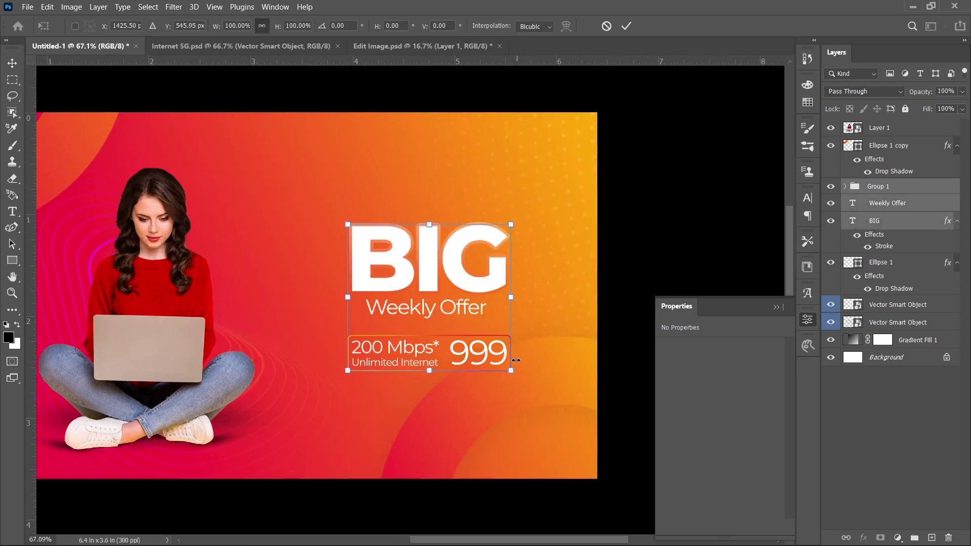
drag(512, 370, 524, 381)
drag(463, 257, 478, 292)
scroll(463, 270, down, 4)
scroll(478, 292, up, 2)
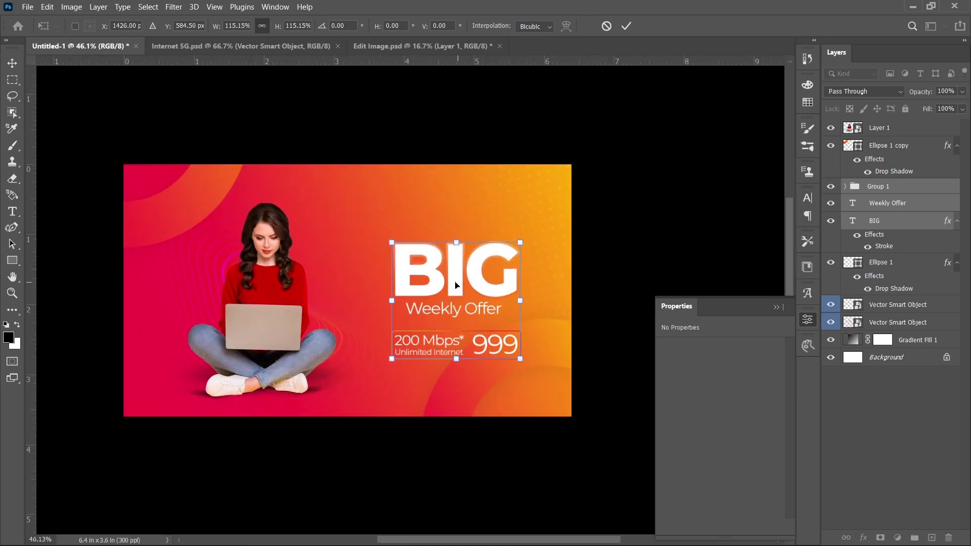
key(Return)
scroll(338, 272, down, 2)
scroll(387, 262, up, 2)
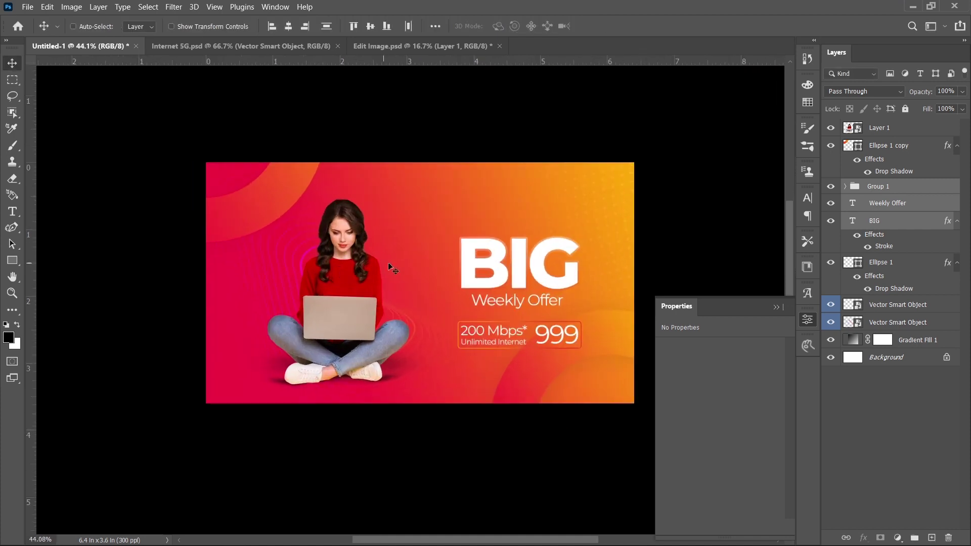
scroll(464, 273, up, 1)
scroll(465, 271, down, 2)
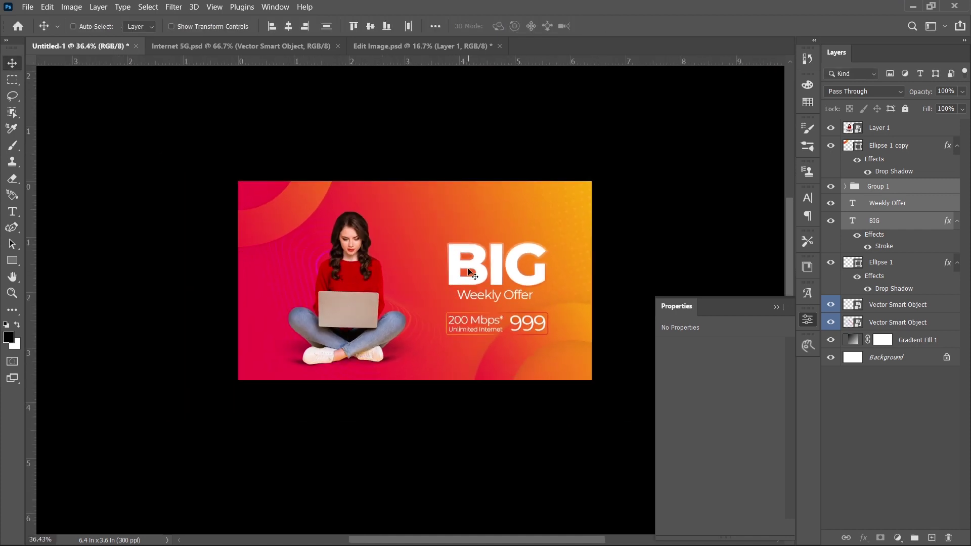
scroll(468, 266, up, 3)
drag(468, 267, 455, 260)
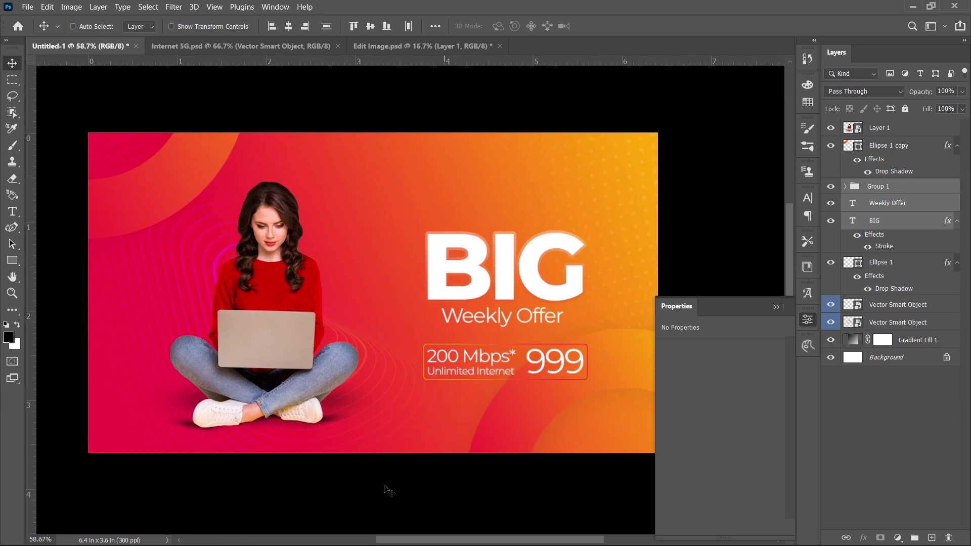
Bring the blue glowing light-ring smart object from internet.psd into the banner as the topmost layer.
click(471, 540)
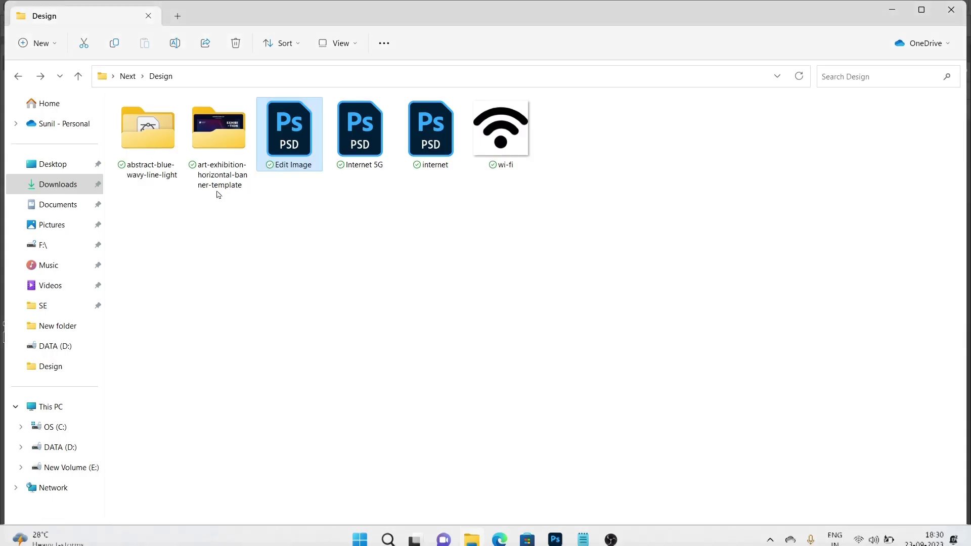
double_click(157, 161)
drag(127, 144, 243, 248)
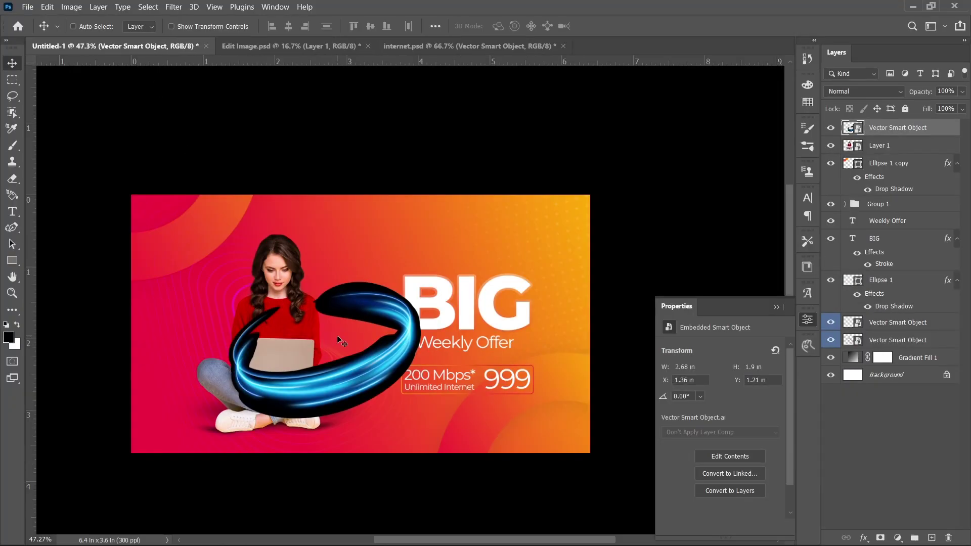
Position the light ring around the woman at about X 0.89 in, Y 1.11 in and set its blend mode to Screen.
scroll(337, 334, down, 2)
scroll(341, 336, up, 3)
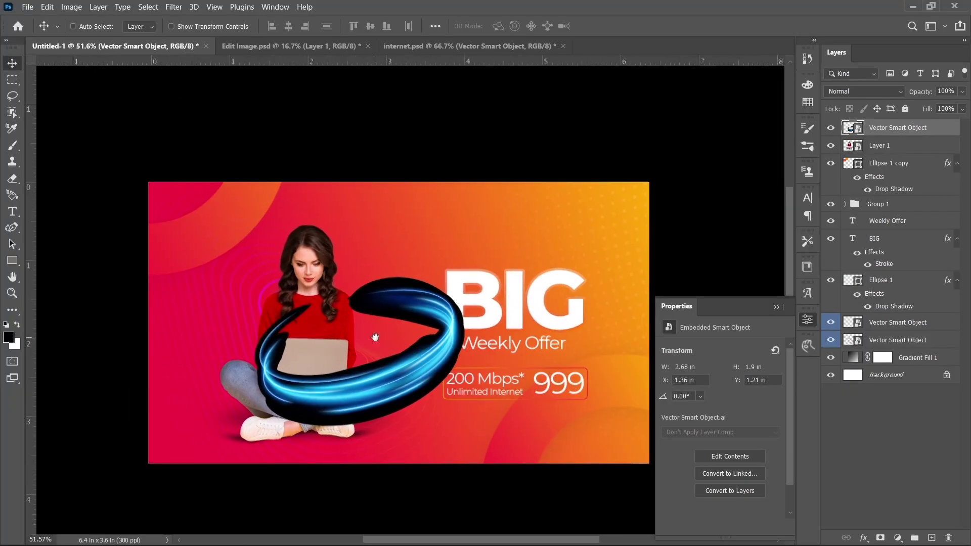
scroll(375, 337, up, 1)
drag(394, 388, 350, 378)
drag(401, 310, 403, 303)
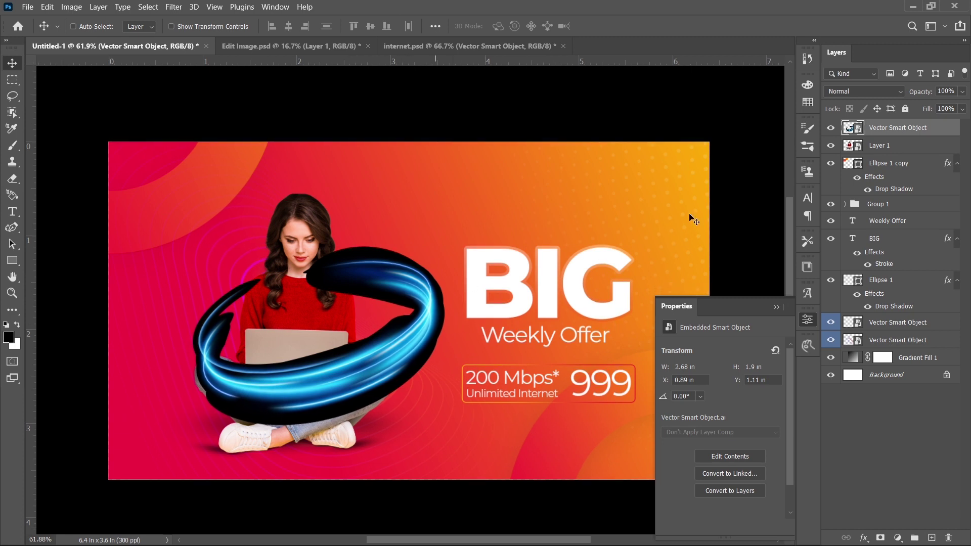
click(879, 91)
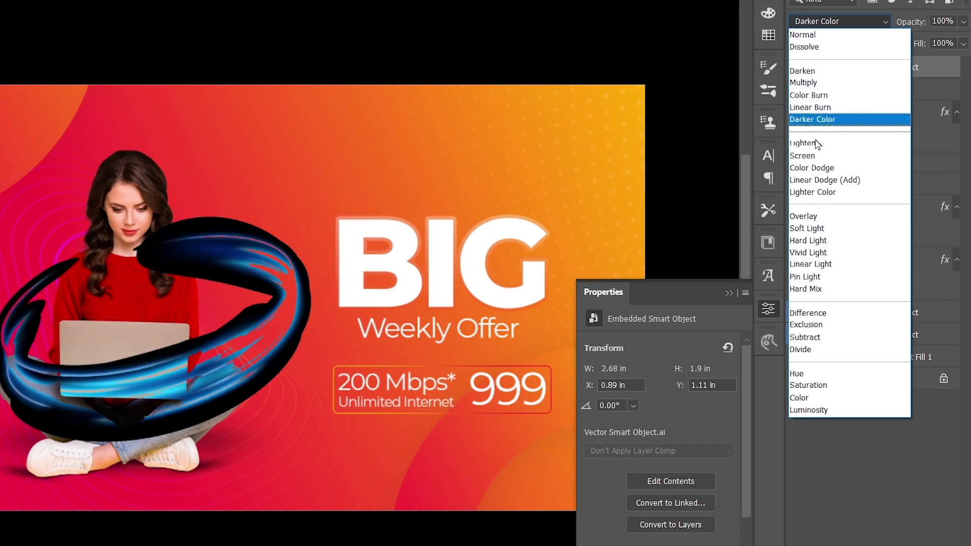
click(816, 159)
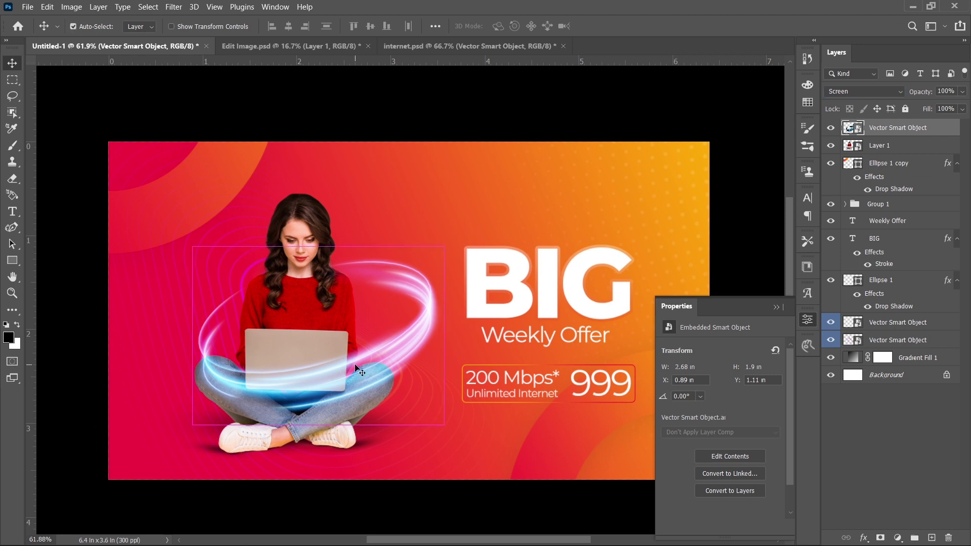
Scale the light ring down to about 42% around the woman's torso and duplicate its layer.
key(ctrl+t)
scroll(348, 358, up, 3)
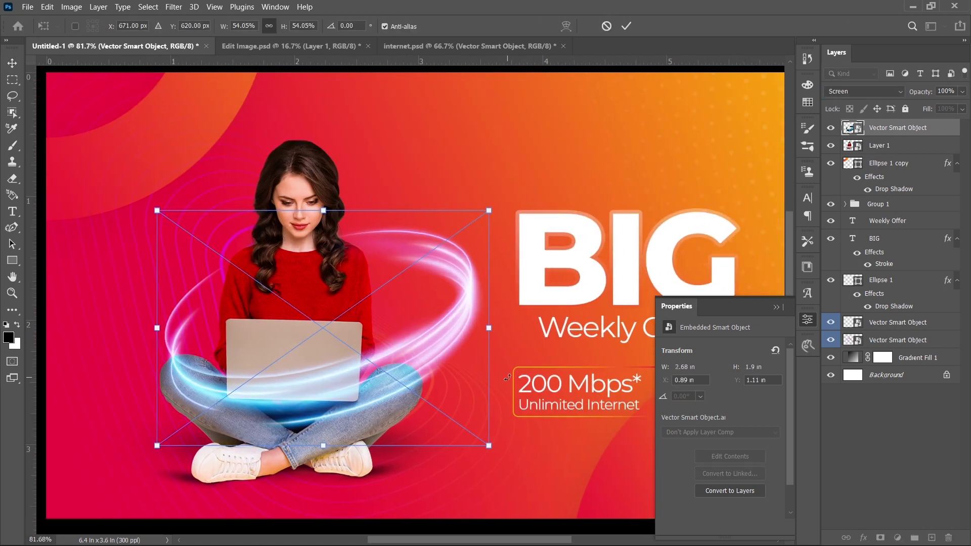
drag(478, 223, 463, 230)
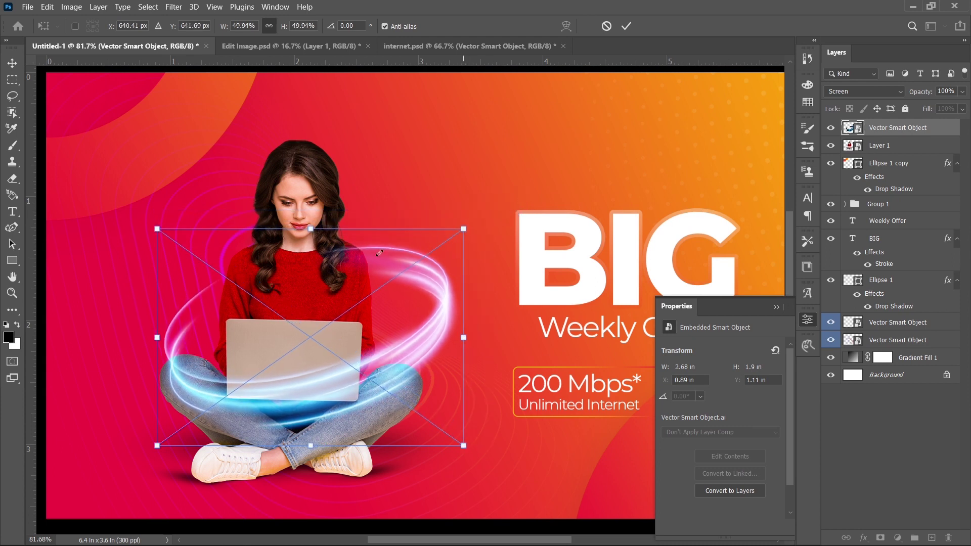
drag(157, 446, 189, 422)
drag(463, 230, 448, 240)
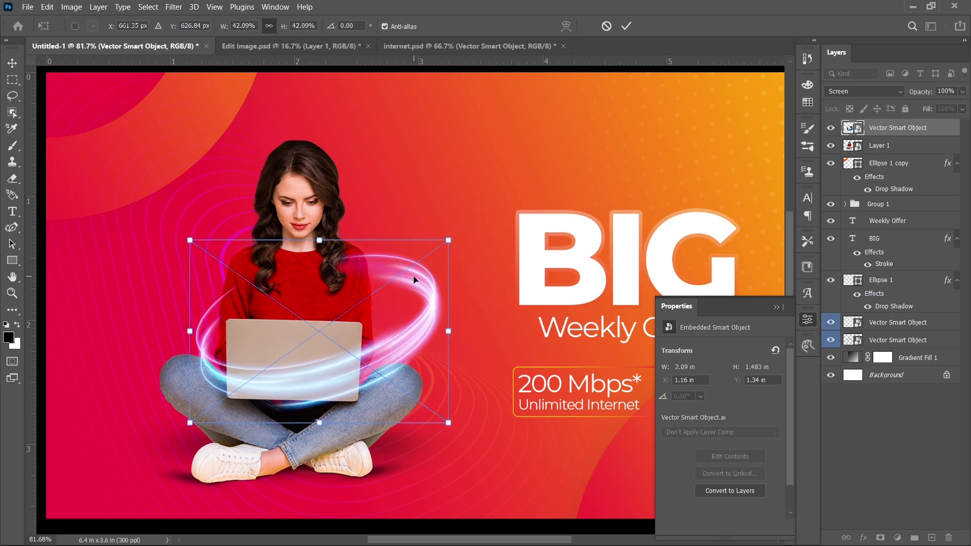
key(Return)
key(ctrl+j)
Try flipping the ring copy horizontally and enlarging it to about 47% around the woman.
key(ctrl+t)
right_click(414, 336)
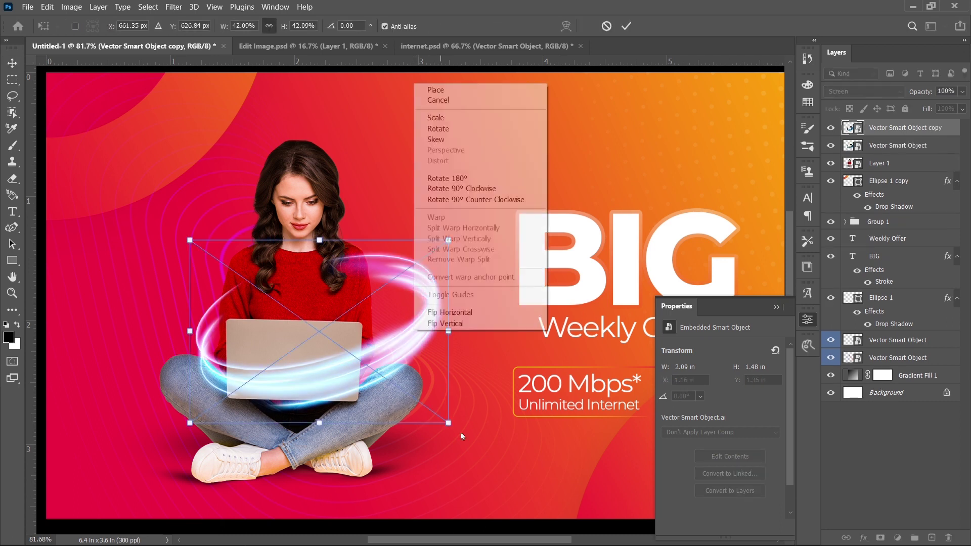
click(445, 313)
drag(376, 336, 349, 336)
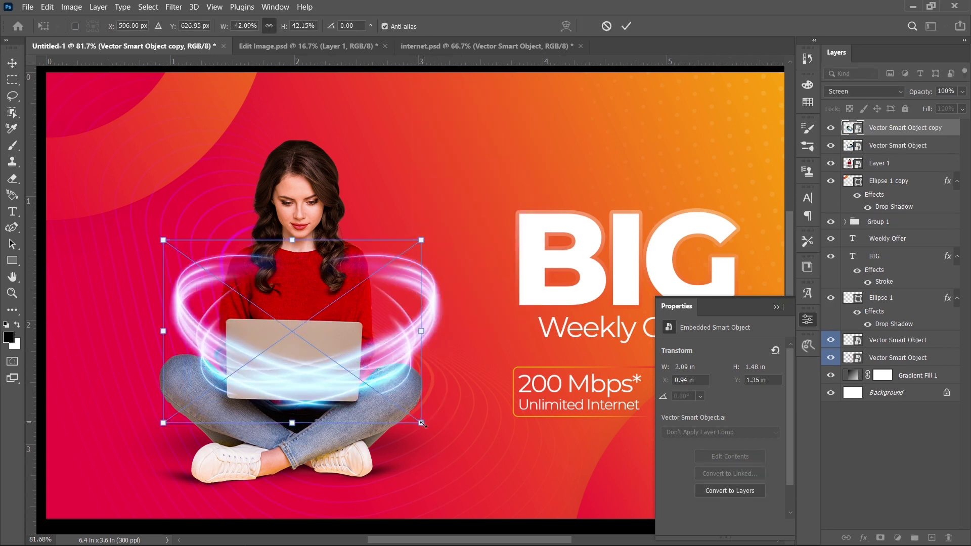
drag(421, 423, 442, 440)
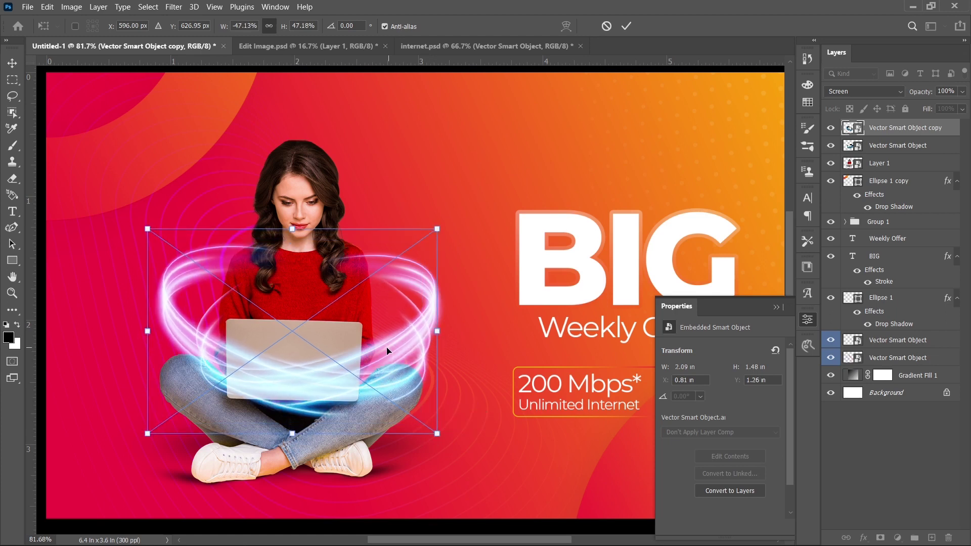
scroll(378, 315, down, 6)
key(Return)
scroll(377, 314, up, 4)
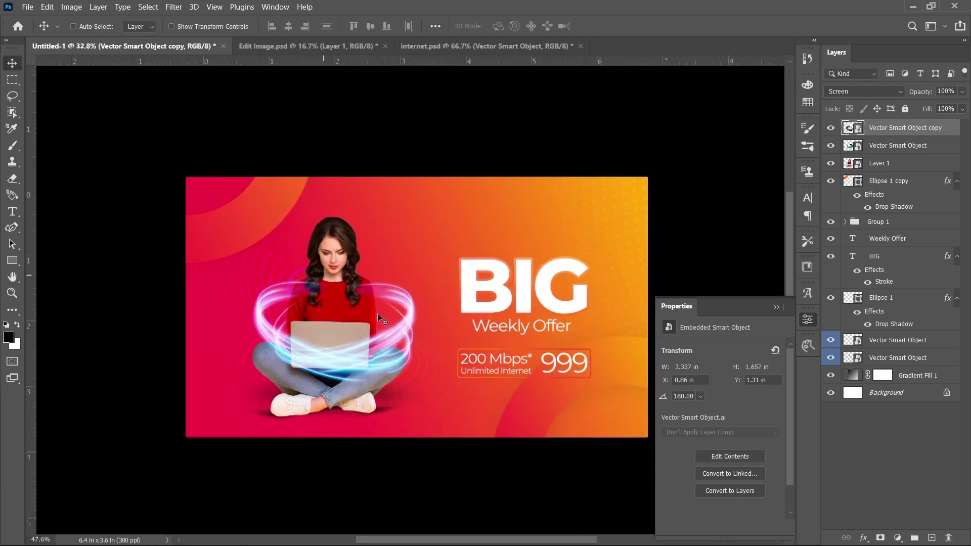
key(ctrl+z)
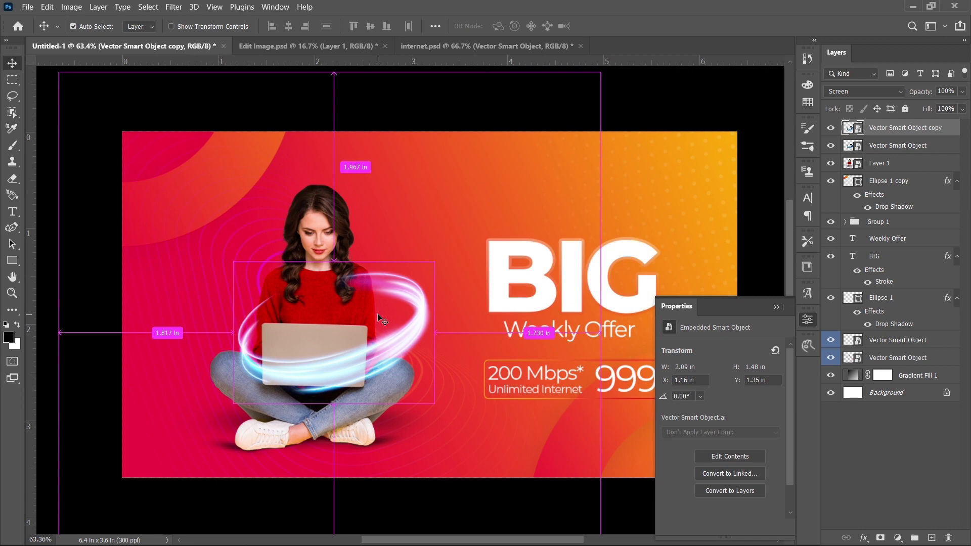
Duplicate the ring copy again, flip the duplicate horizontally and resize it to about 1.81 x 1.28 in around the woman.
key(ctrl+j)
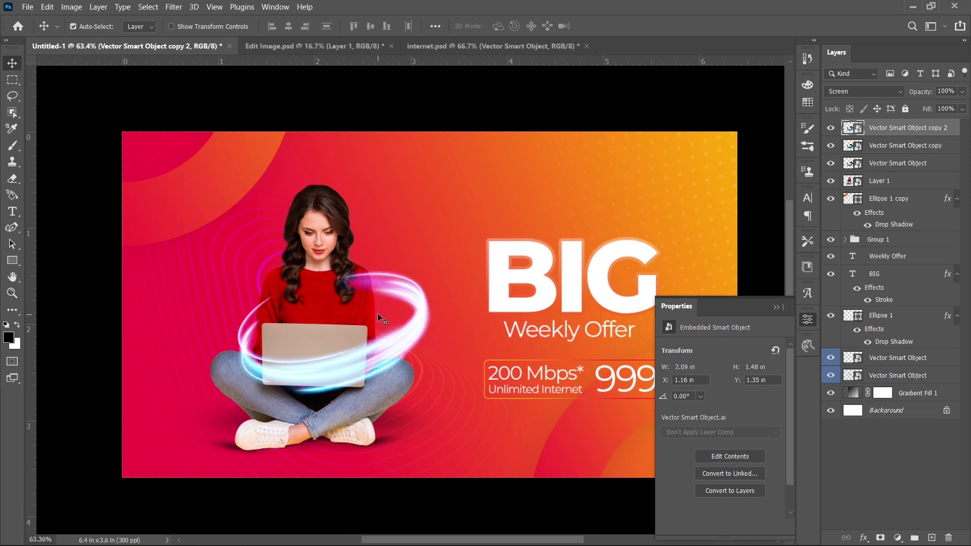
key(ctrl+t)
scroll(244, 262, up, 2)
drag(231, 257, 196, 233)
right_click(353, 312)
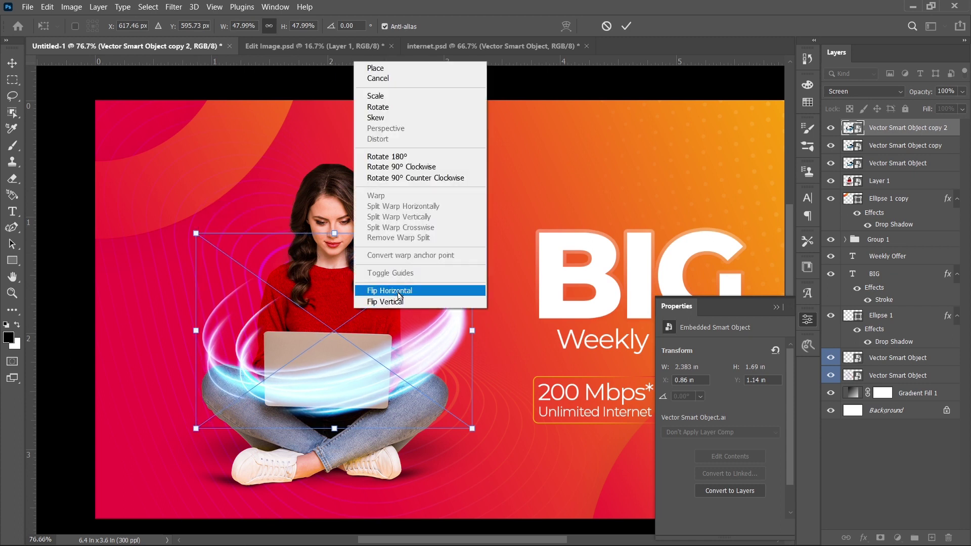
click(382, 289)
drag(473, 429, 426, 395)
drag(195, 233, 216, 247)
drag(320, 289, 319, 299)
key(Return)
scroll(361, 302, down, 3)
scroll(363, 302, down, 1)
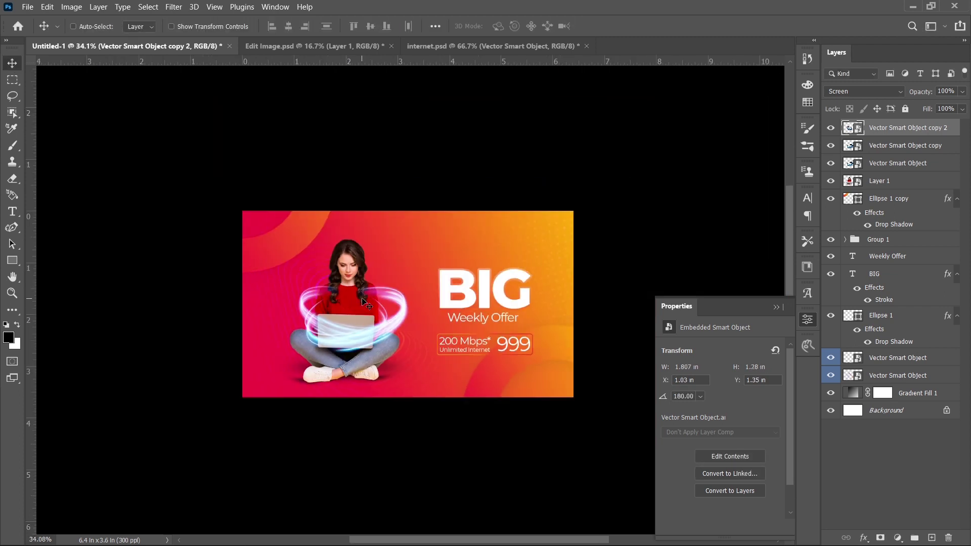
Try scaling the two ring copies down together to about 56%, and delete the flipped topmost copy.
scroll(363, 302, up, 4)
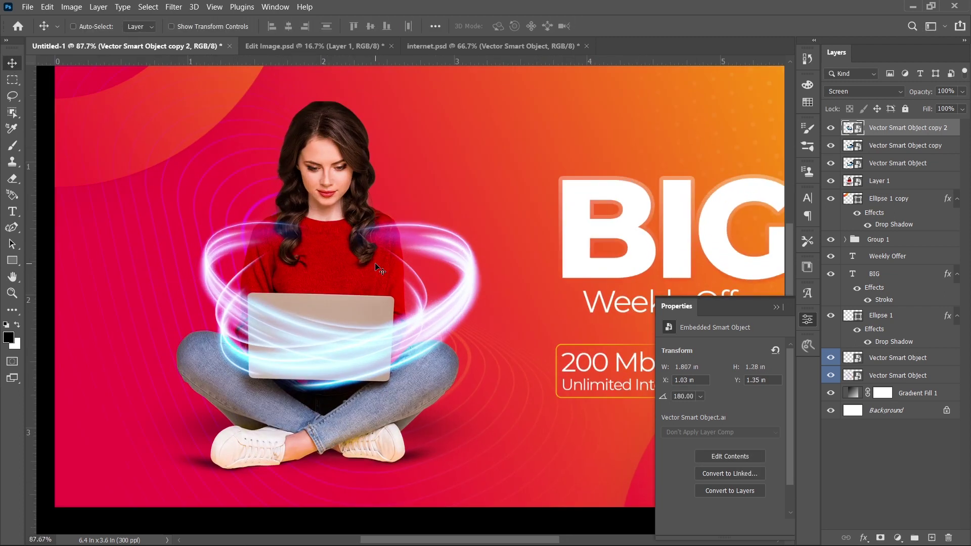
scroll(379, 272, up, 2)
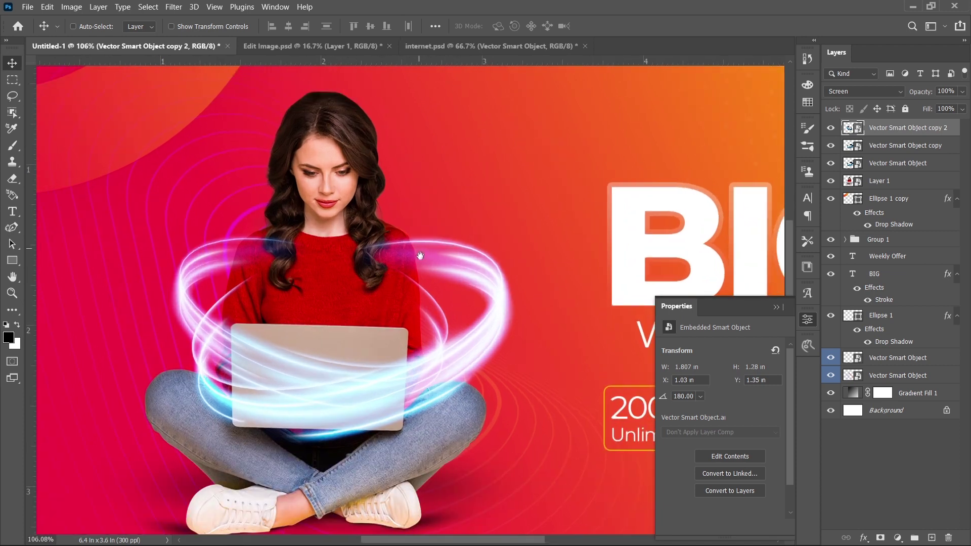
scroll(393, 270, down, 2)
scroll(396, 356, up, 2)
right_click(454, 324)
shift+click(464, 331)
key(ctrl+t)
drag(449, 330, 443, 337)
drag(486, 426, 439, 356)
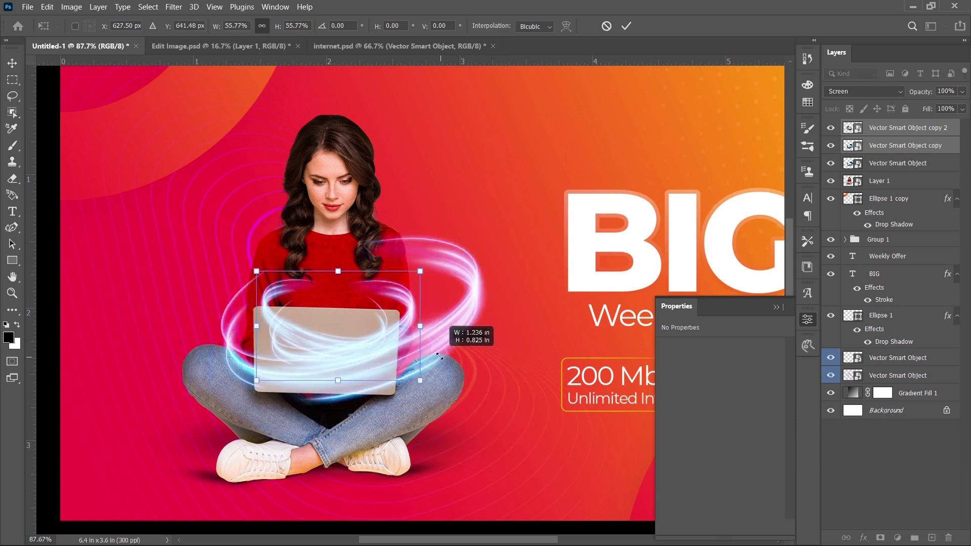
key(Return)
key(ctrl+z)
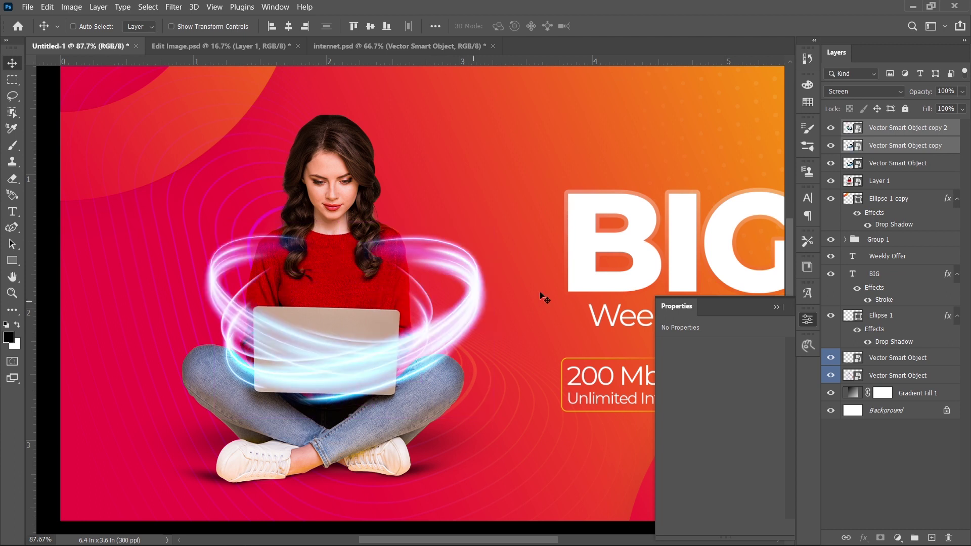
click(903, 130)
key(Delete)
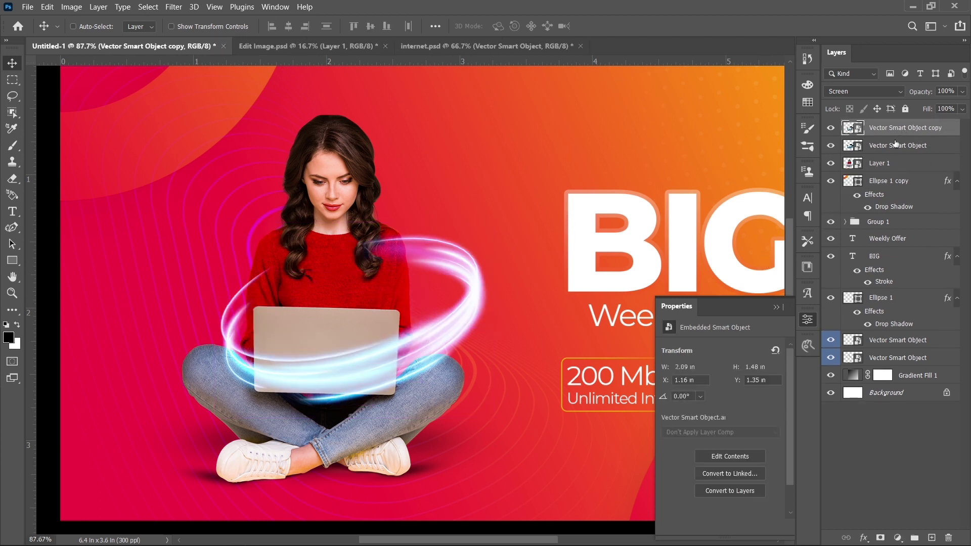
Flip the remaining ring copy horizontally and move it so it mirrors the original ring around the woman.
key(ctrl+t)
right_click(337, 361)
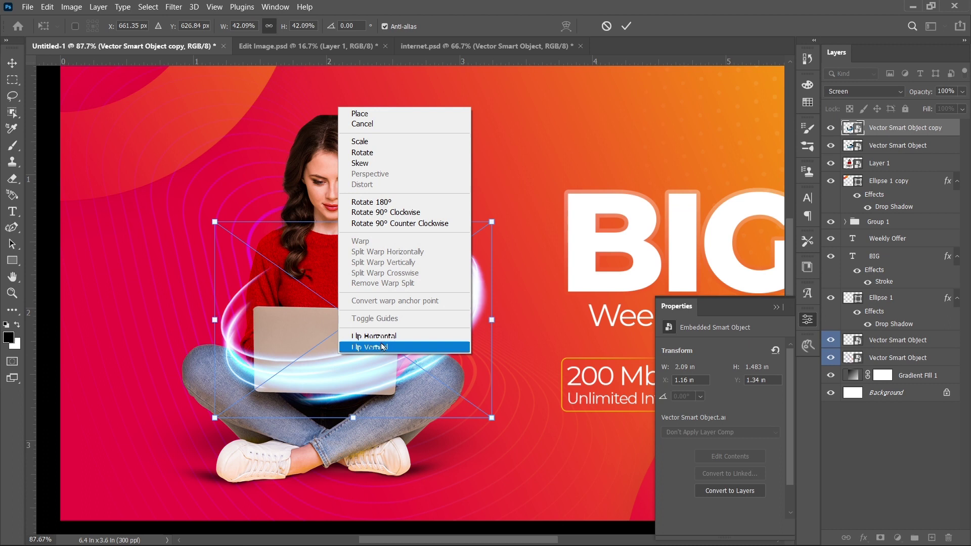
click(364, 349)
drag(433, 336, 359, 326)
key(Return)
Enlarge both light rings slightly as one selection, making the copy about 2.12 x 1.51 in.
shift+click(898, 145)
key(ctrl+t)
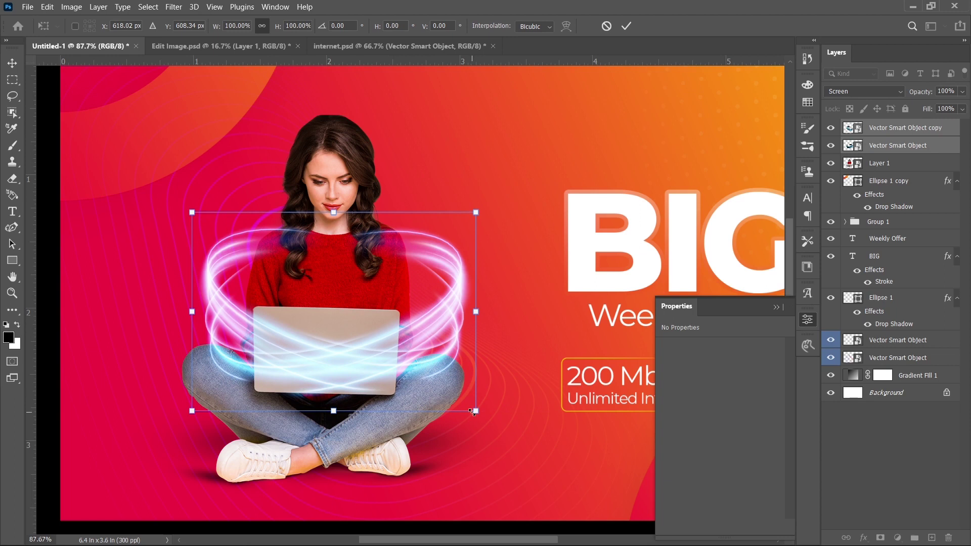
key(Return)
Select only the flipped ring copy and set its blend mode to Lighten.
right_click(462, 295)
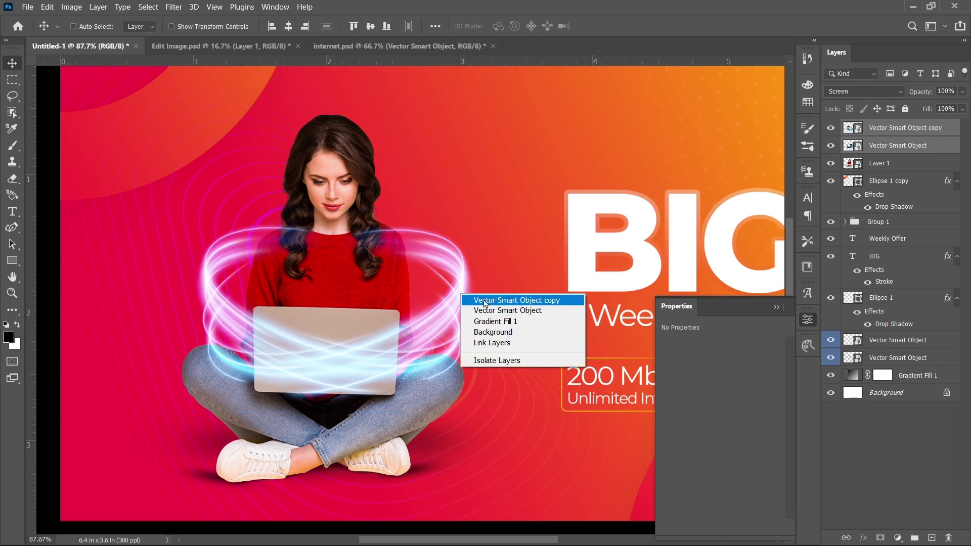
click(484, 301)
click(863, 91)
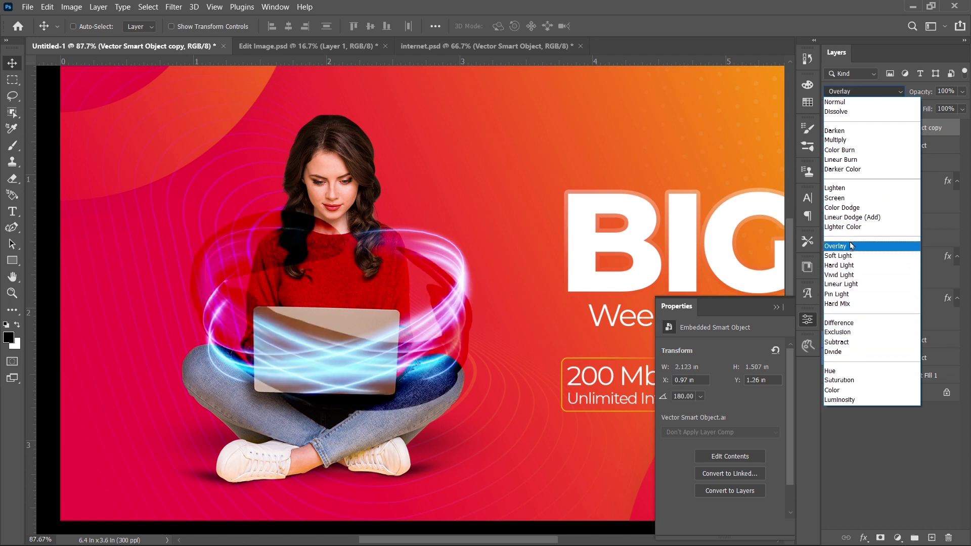
click(850, 188)
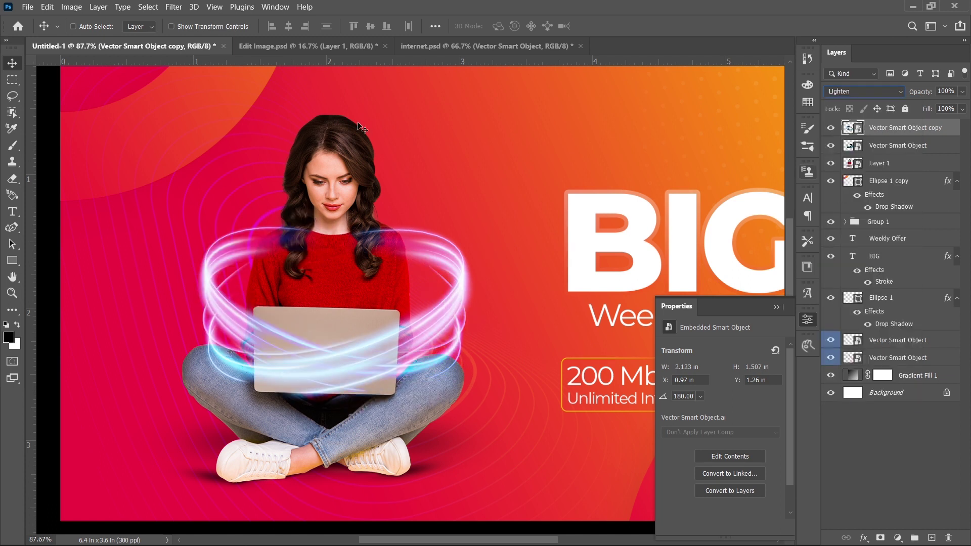
Add a layer mask to the flipped ring copy and prepare a 45 px brush with 100% hardness.
click(881, 537)
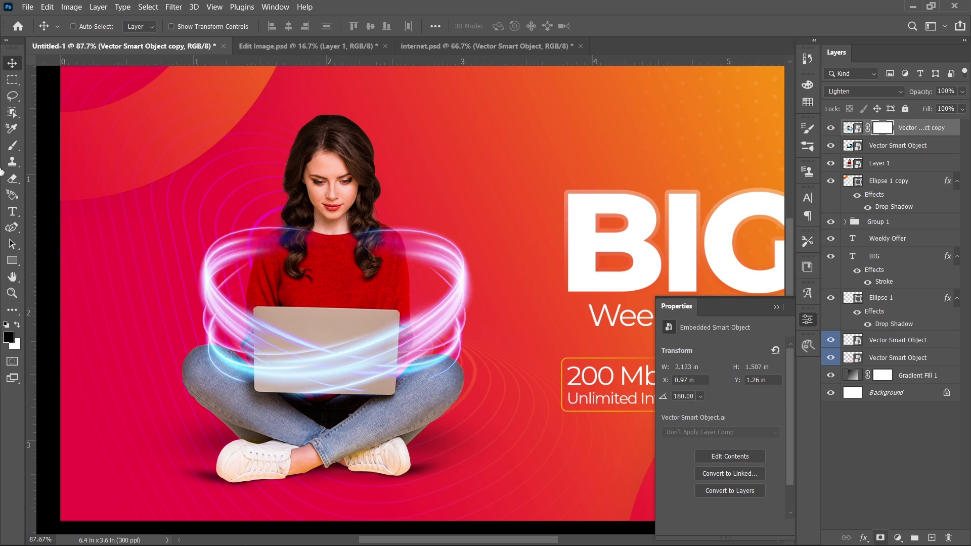
click(12, 147)
scroll(307, 248, up, 5)
drag(446, 244, 265, 247)
right_click(414, 266)
drag(514, 325, 560, 327)
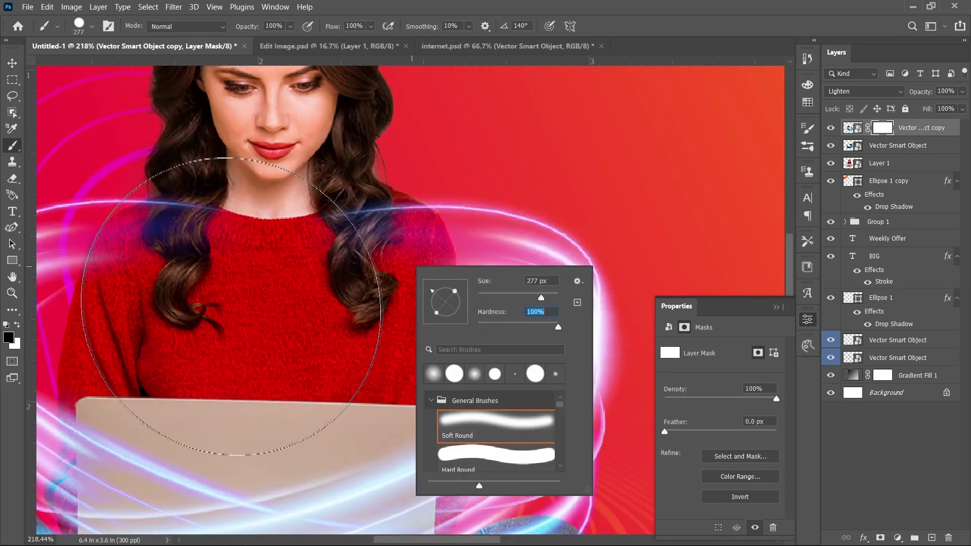
click(597, 27)
key(bracketleft)
key(bracketleft)
key(bracketleft)
key(bracketleft)
key(bracketleft)
key(bracketleft)
key(bracketleft)
key(bracketleft)
key(bracketleft)
key(bracketleft)
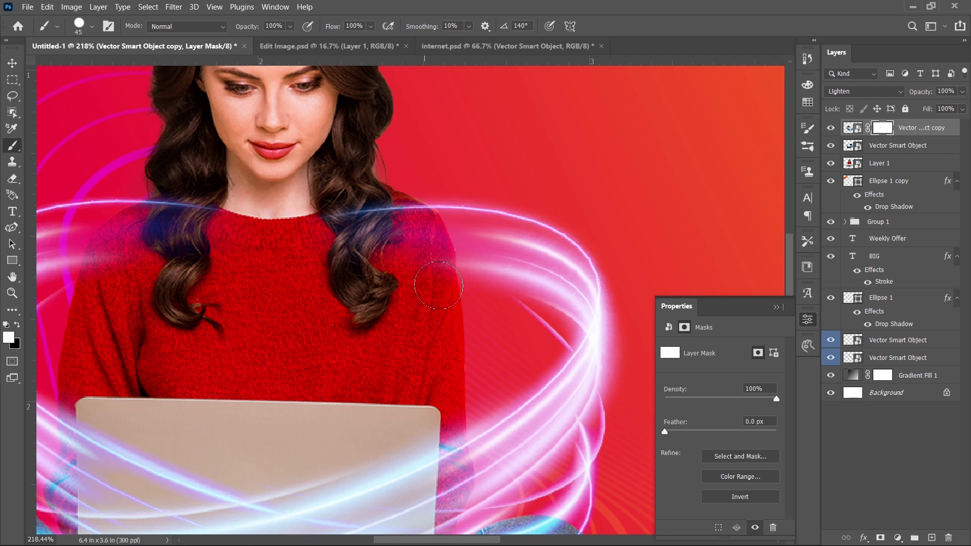
Paint black on the ring copy's mask to hide the light over the hair and shoulder on the image's left side.
right_click(464, 305)
click(384, 282)
click(827, 127)
click(827, 127)
scroll(309, 377, down, 3)
scroll(38, 310, up, 4)
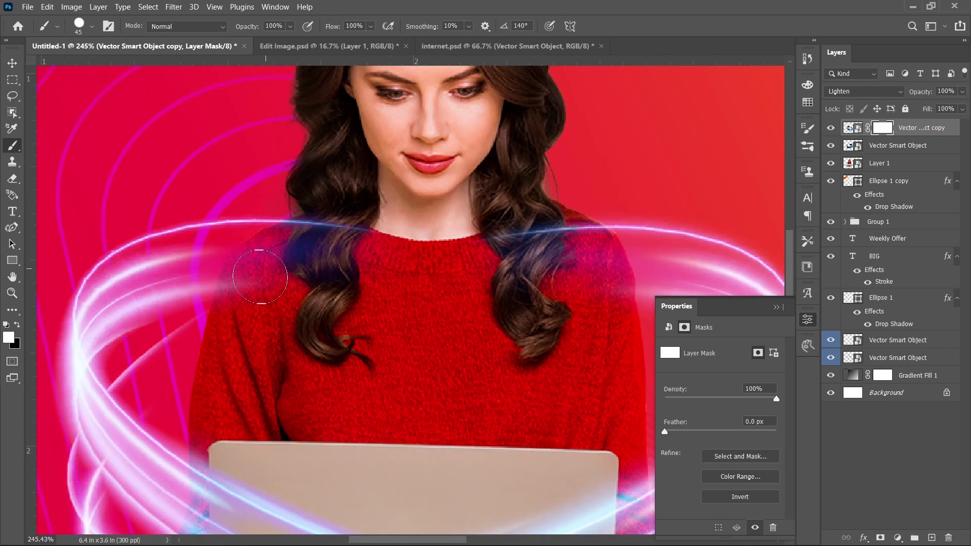
key(x)
mouse_move(303, 251)
mouse_down()
mouse_move(268, 255)
mouse_move(247, 303)
mouse_move(316, 238)
mouse_move(313, 223)
mouse_up()
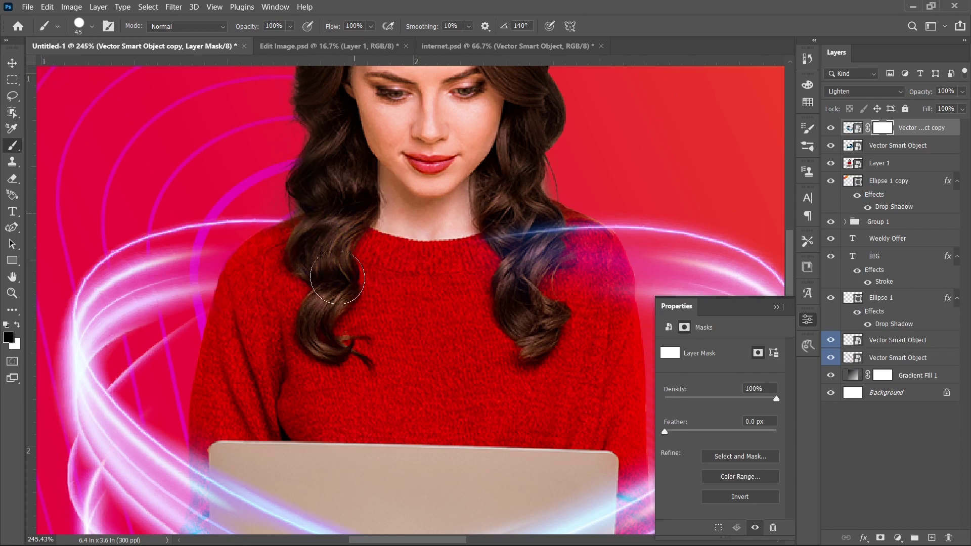
Add a layer mask to the original ring and paint out its light over the hair and shoulder nearest the text.
drag(359, 352, 287, 350)
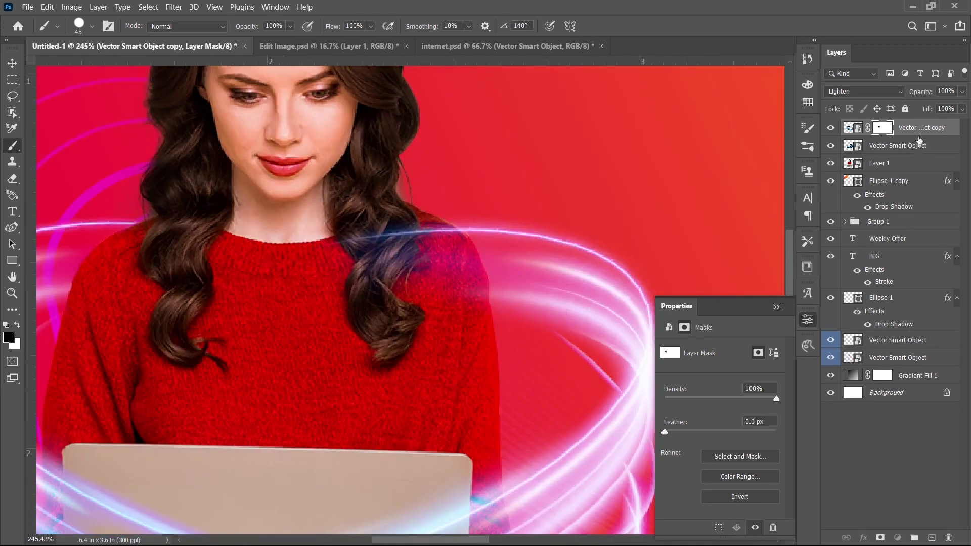
click(920, 143)
click(881, 539)
mouse_move(397, 263)
mouse_down()
mouse_move(438, 243)
mouse_move(429, 262)
mouse_move(442, 252)
mouse_move(460, 312)
mouse_up()
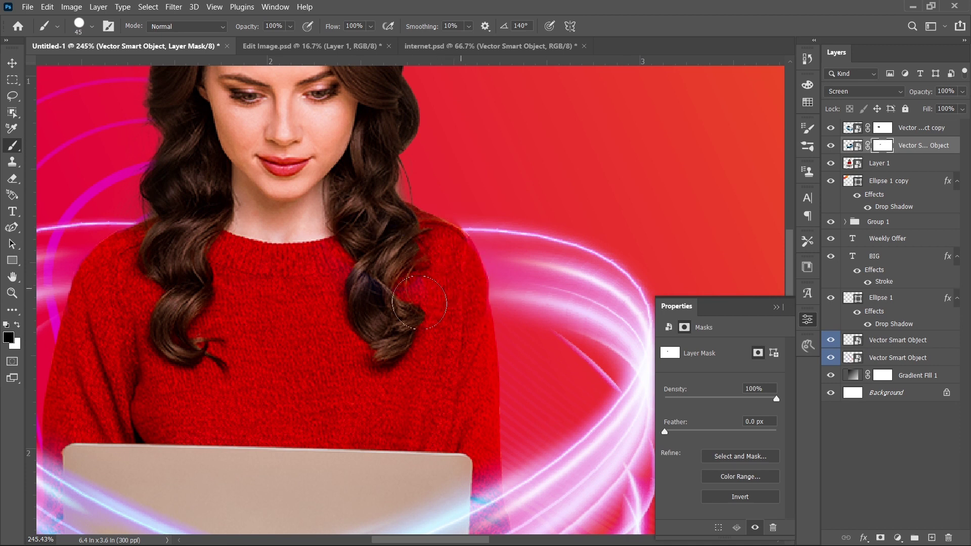
scroll(419, 302, down, 5)
scroll(329, 365, up, 3)
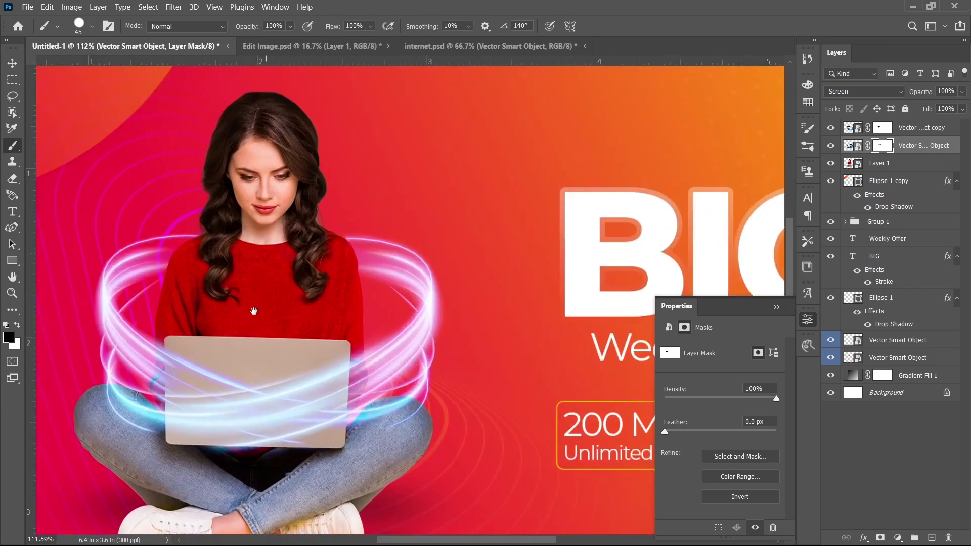
scroll(254, 311, down, 5)
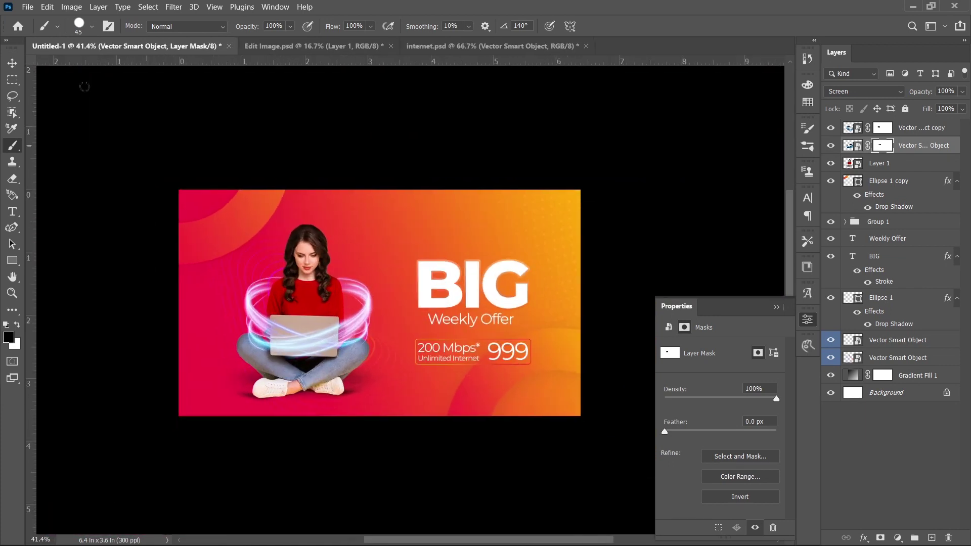
Set the original light ring layer's opacity to 10%.
click(12, 63)
scroll(349, 303, up, 3)
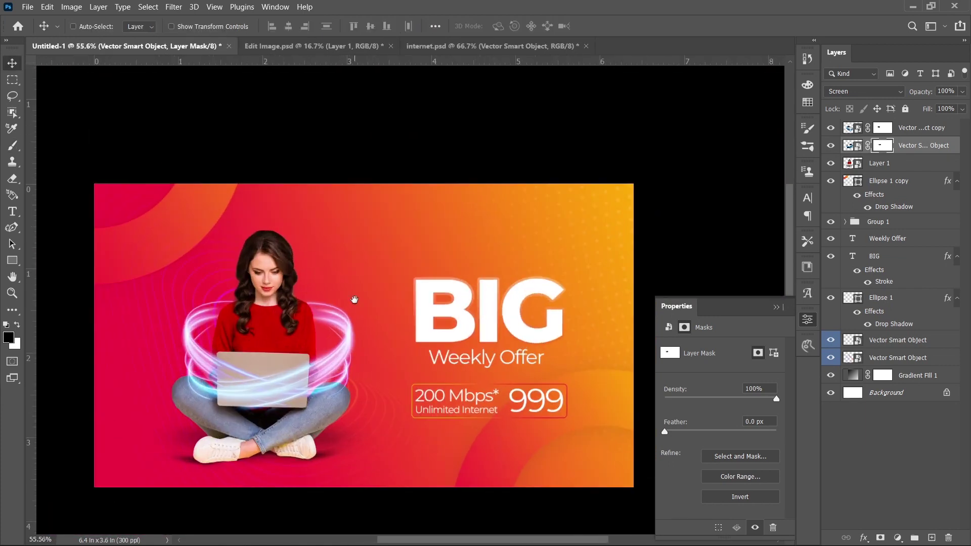
scroll(349, 302, up, 1)
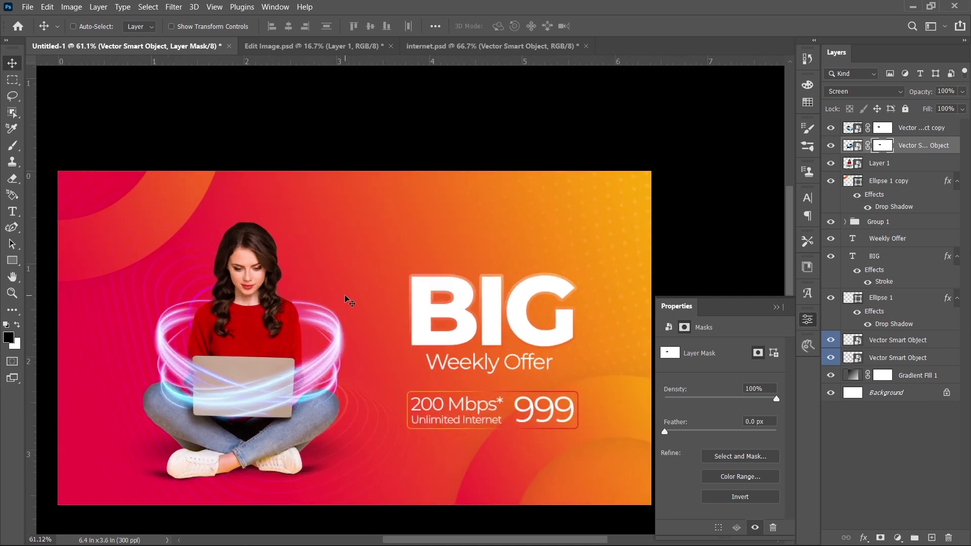
key(1)
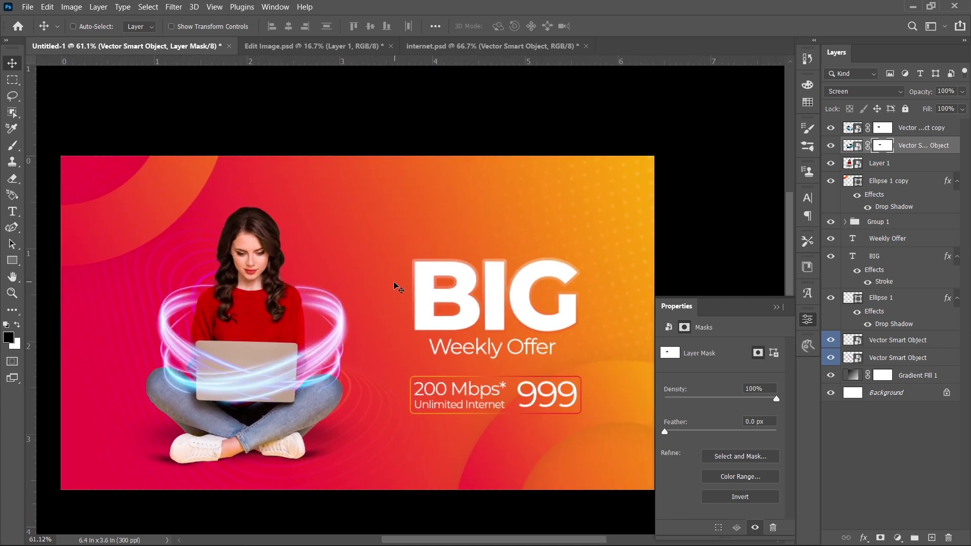
drag(393, 283, 411, 250)
Place the wi-fi image from the Design folder, about 0.4 in wide and rotated about 17°, beside the woman's shoe nearest the text.
click(28, 9)
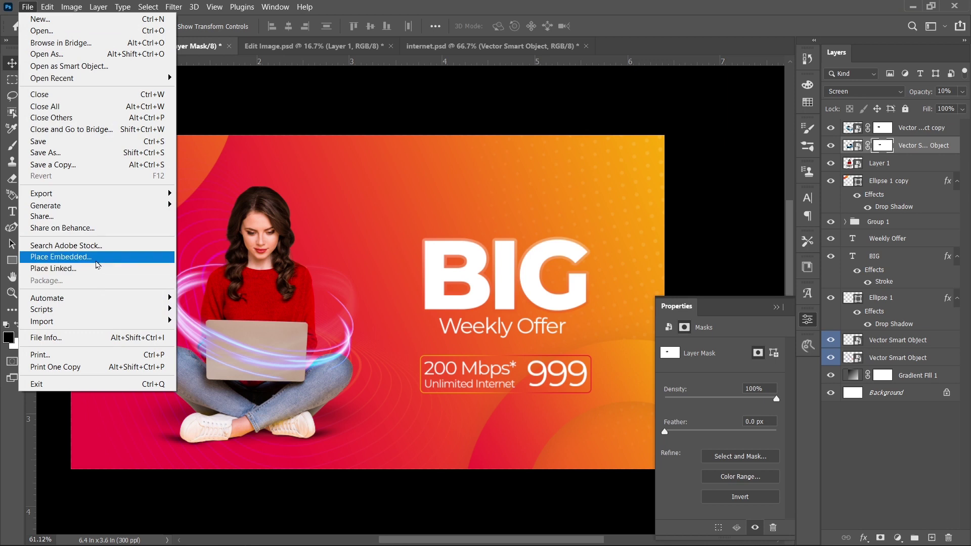
click(100, 260)
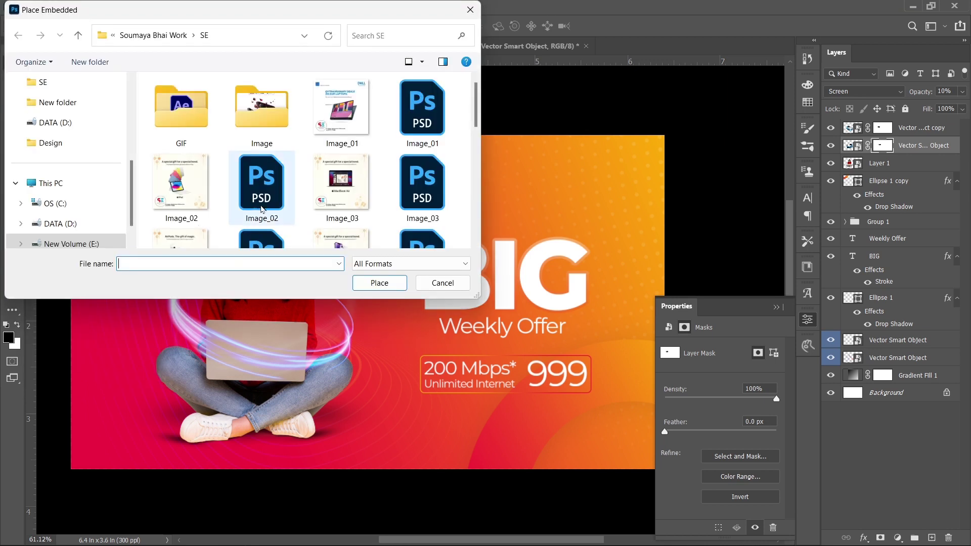
click(96, 147)
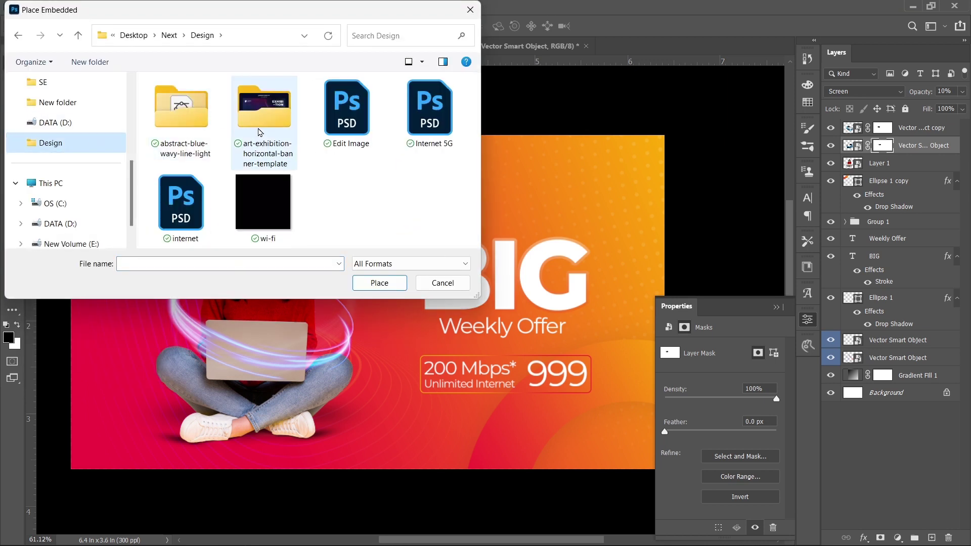
click(276, 212)
click(389, 285)
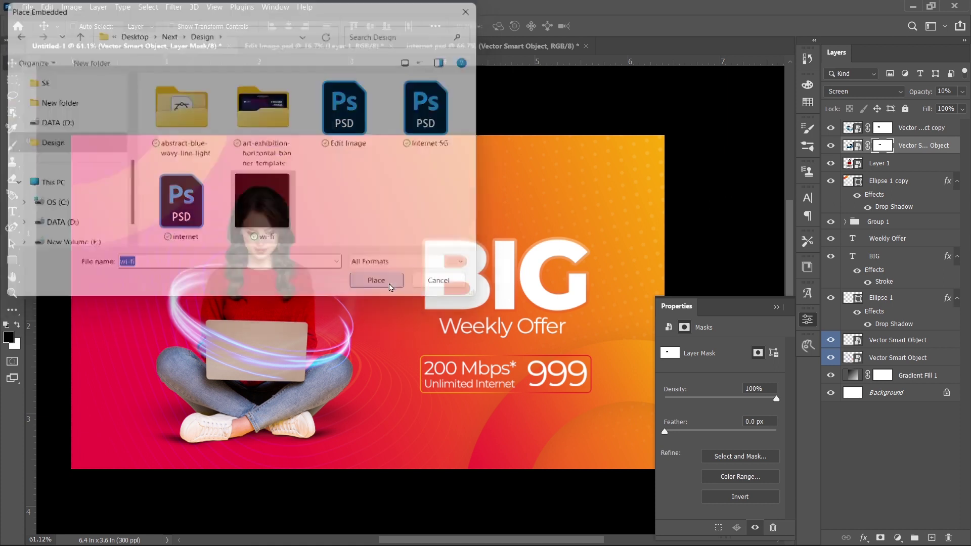
drag(379, 315, 373, 426)
key(Return)
Add a Gradient Overlay to the wi-fi icon, replacing the gradient's blue stop with orange fc960f sampled from the background.
click(868, 538)
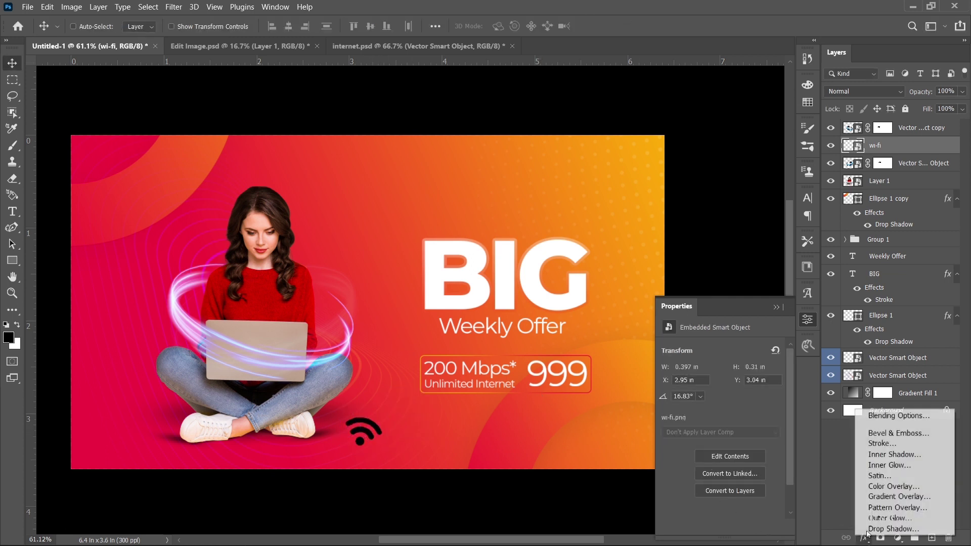
click(935, 498)
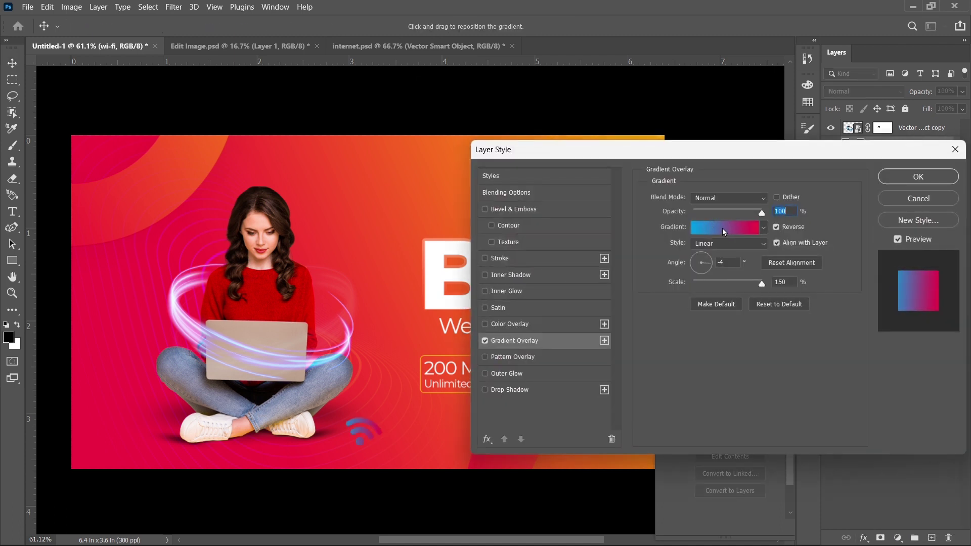
click(722, 229)
double_click(590, 453)
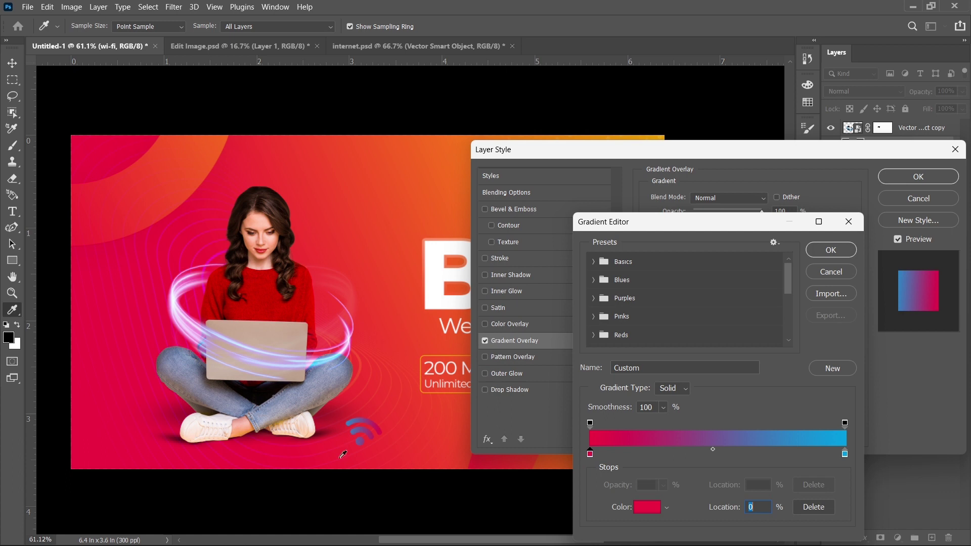
key(Return)
key(Return)
click(729, 227)
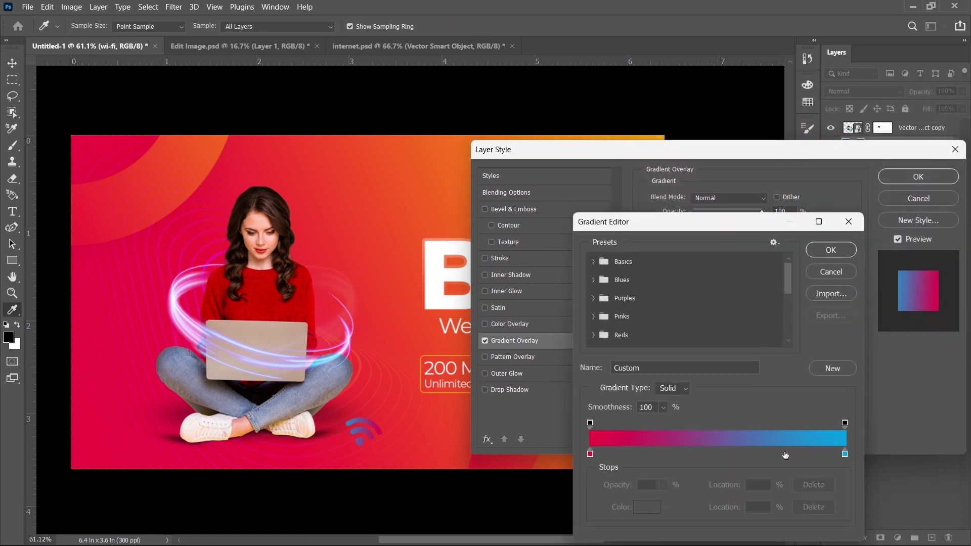
double_click(844, 453)
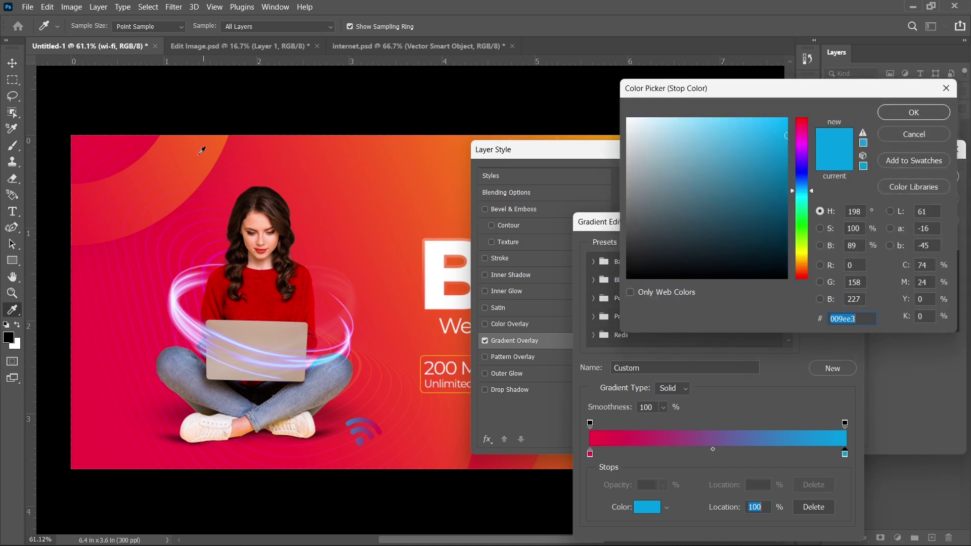
click(248, 138)
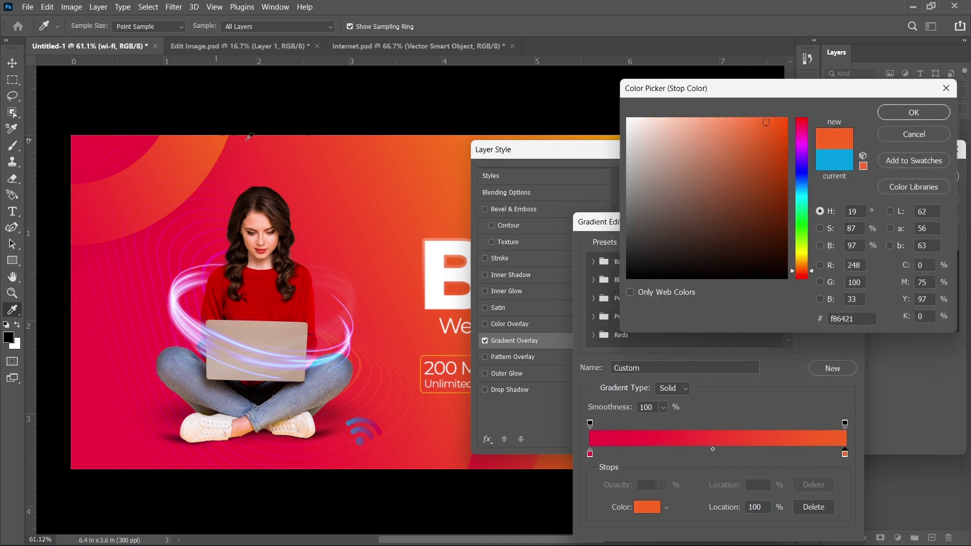
click(575, 136)
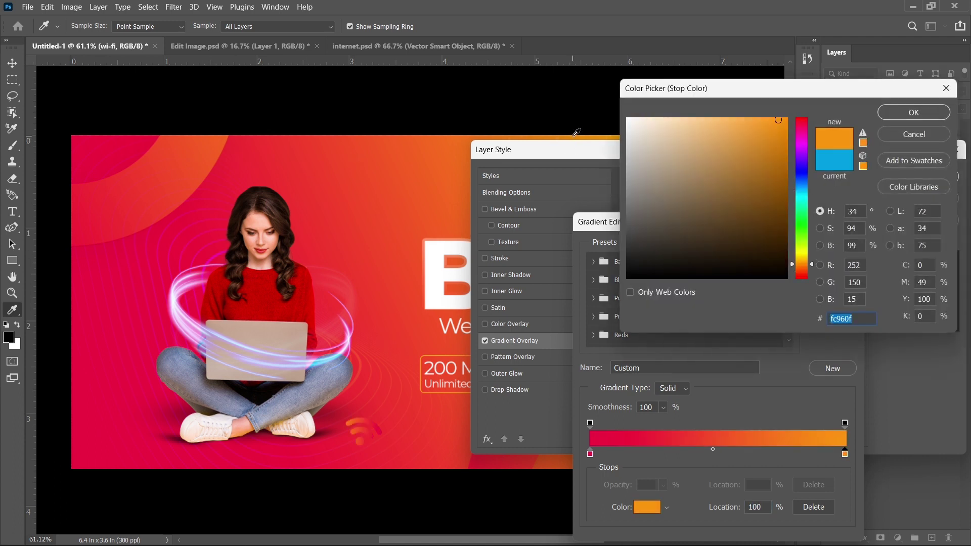
key(Return)
key(Return)
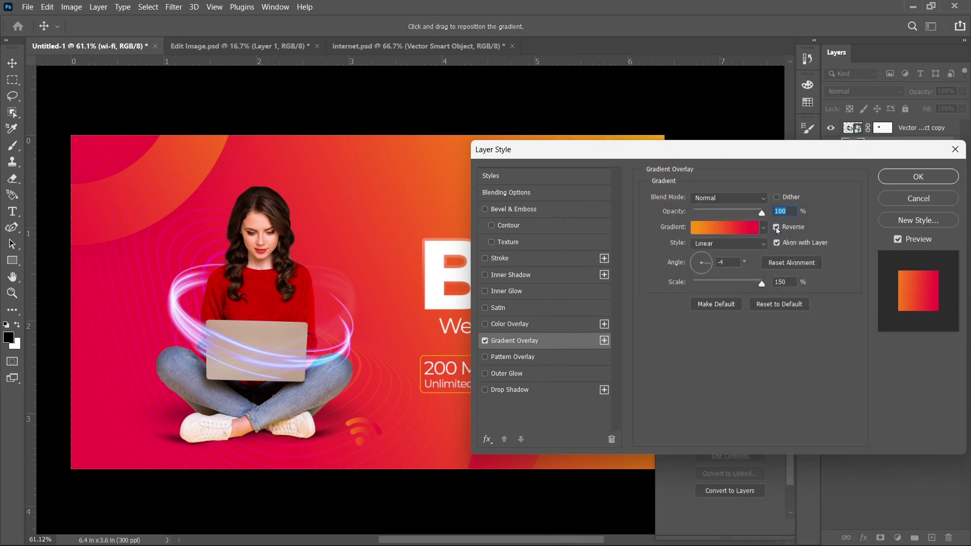
click(911, 177)
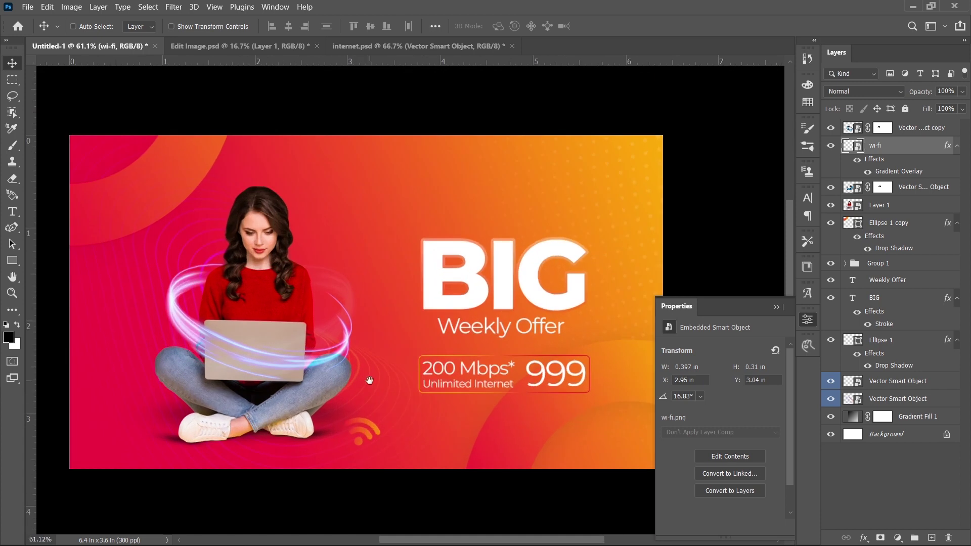
drag(369, 380, 429, 396)
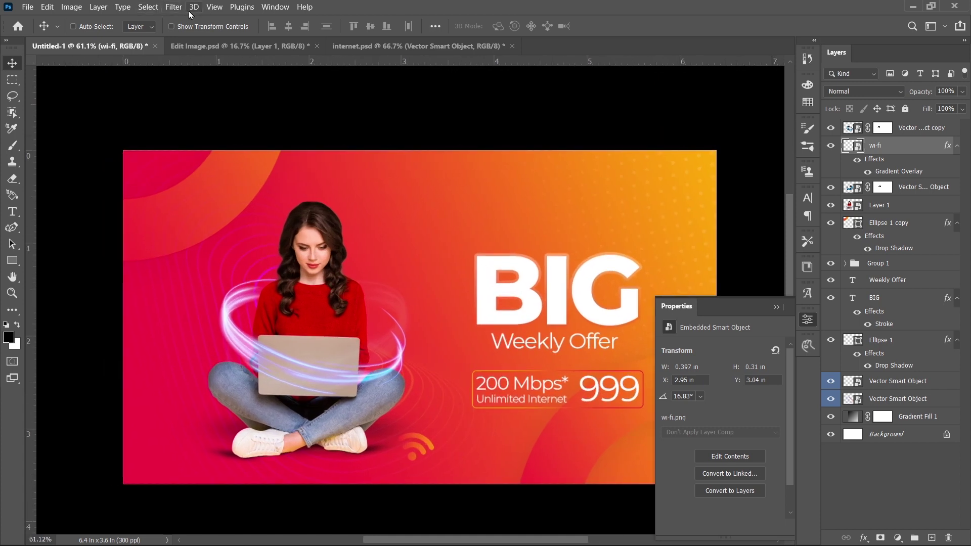
click(172, 9)
mouse_move(199, 161)
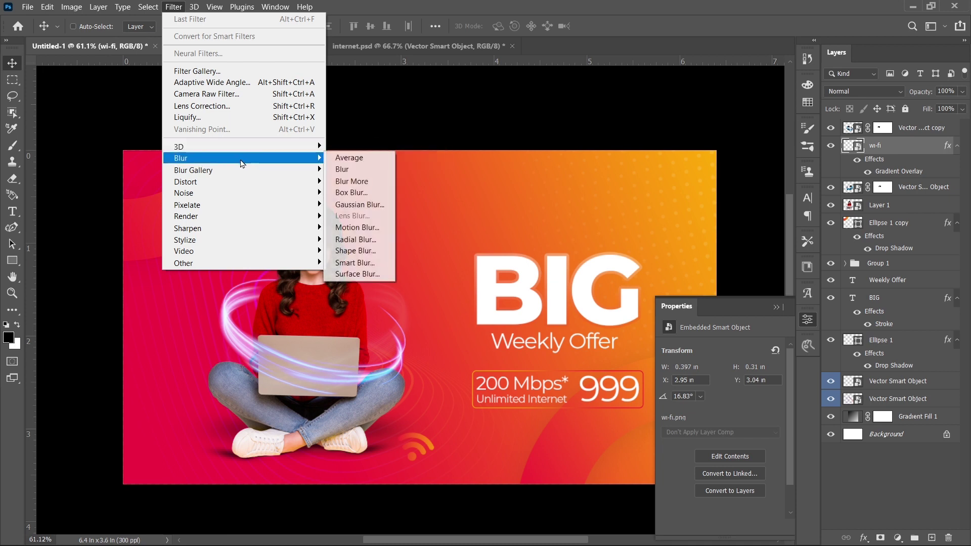
click(356, 205)
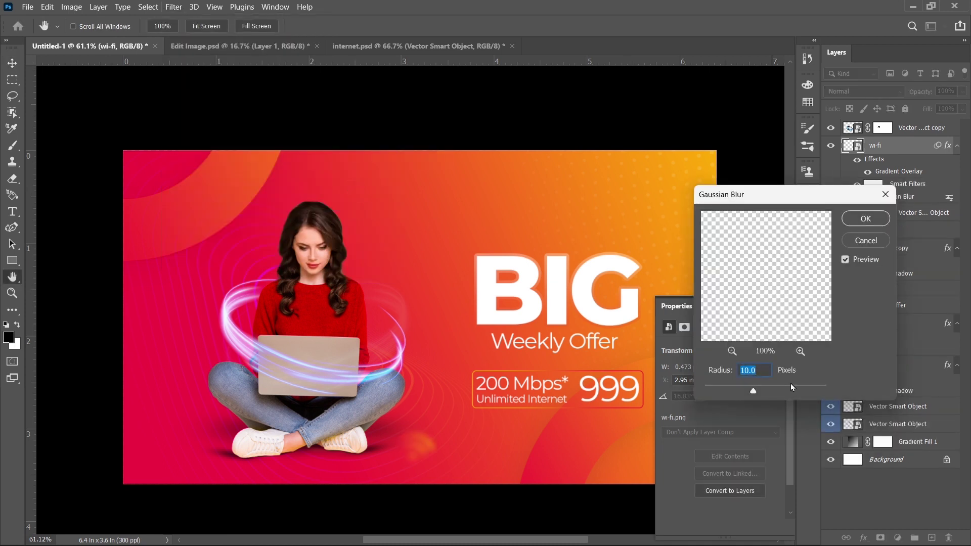
key(Escape)
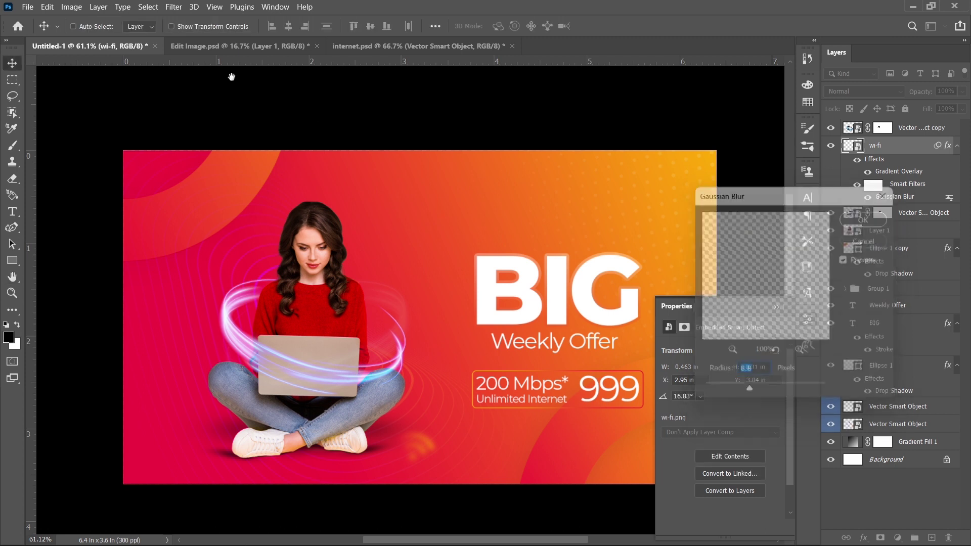
Apply a Motion Blur with a 0° angle and 14-pixel distance to the wi-fi icon.
click(173, 7)
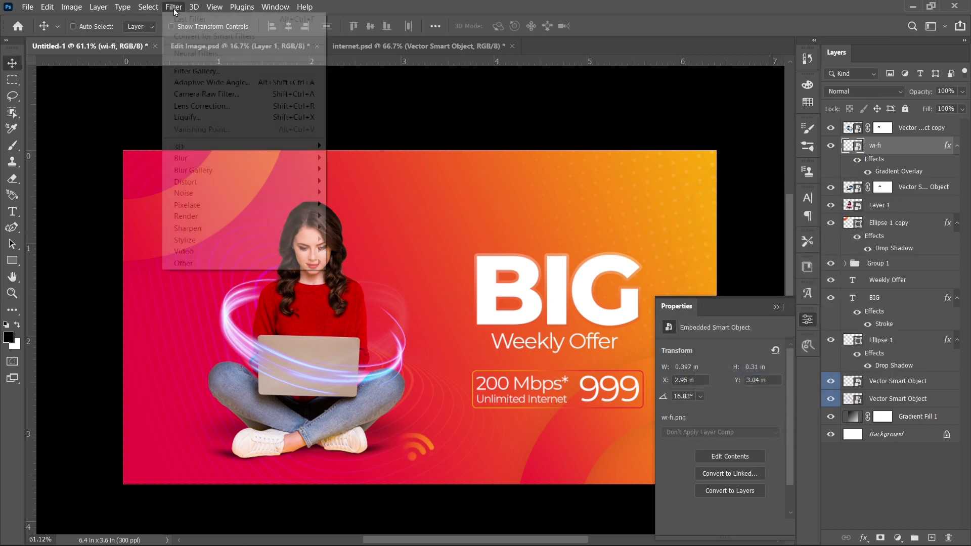
mouse_move(237, 162)
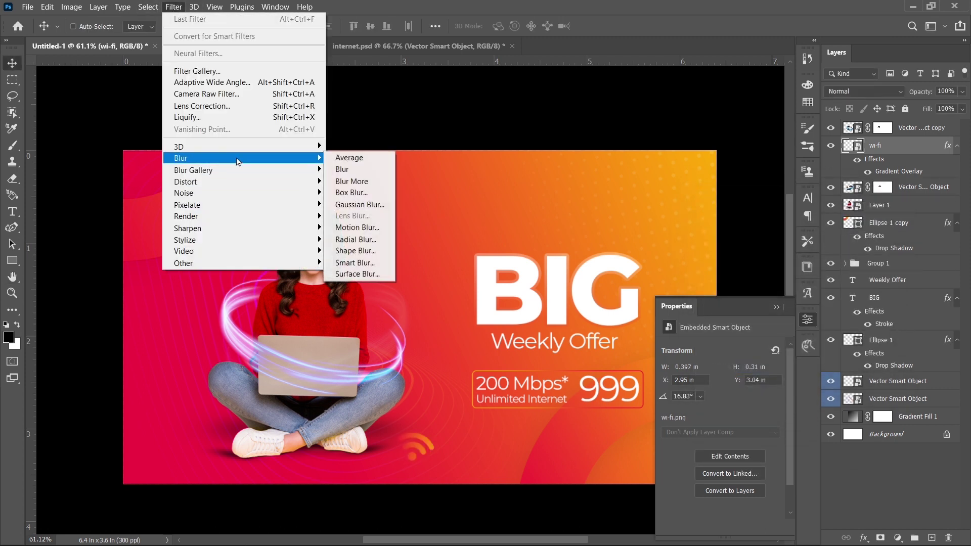
click(357, 227)
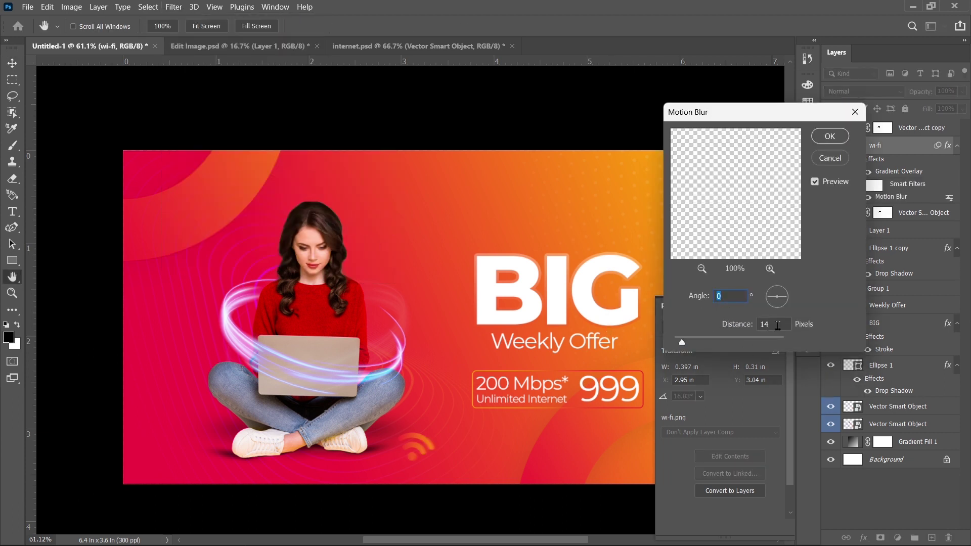
click(822, 147)
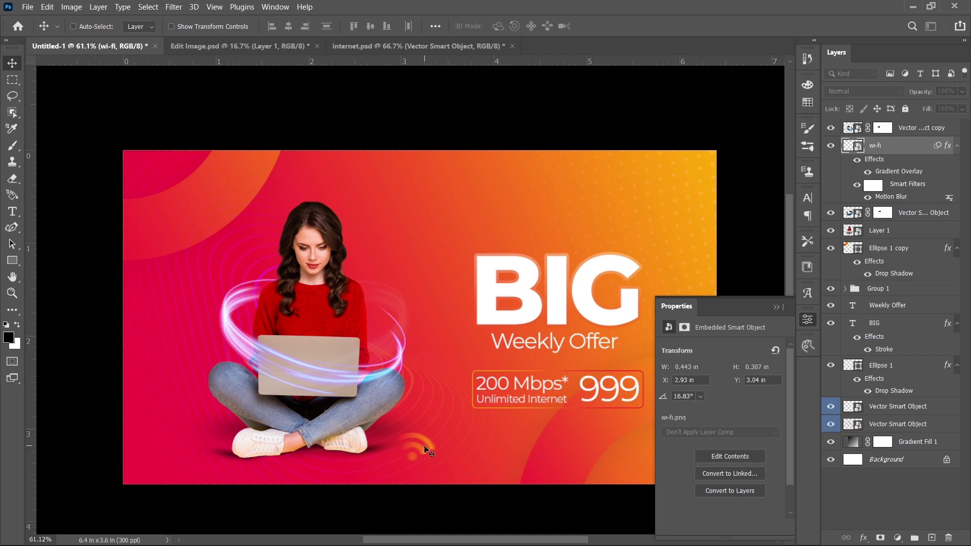
Duplicate the wi-fi icon to the left of the woman's head, enlarging it to about 0.63 in wide and rotating it to about -14°.
drag(405, 406, 235, 259)
key(ctrl+j)
key(ctrl+t)
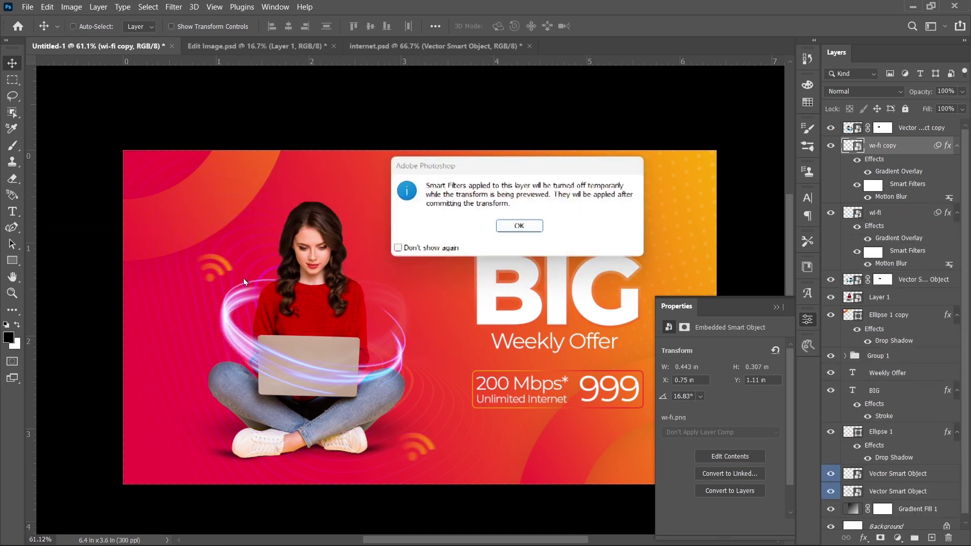
key(Return)
drag(277, 282, 235, 255)
key(Return)
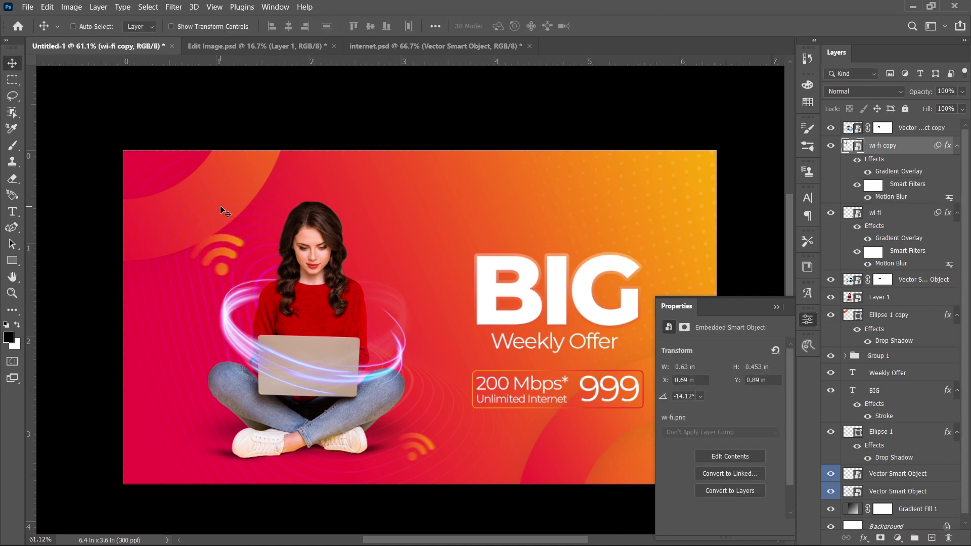
Shift the large decorative ring in the banner's upper-left corner slightly outward.
right_click(221, 195)
click(233, 201)
drag(240, 192, 226, 190)
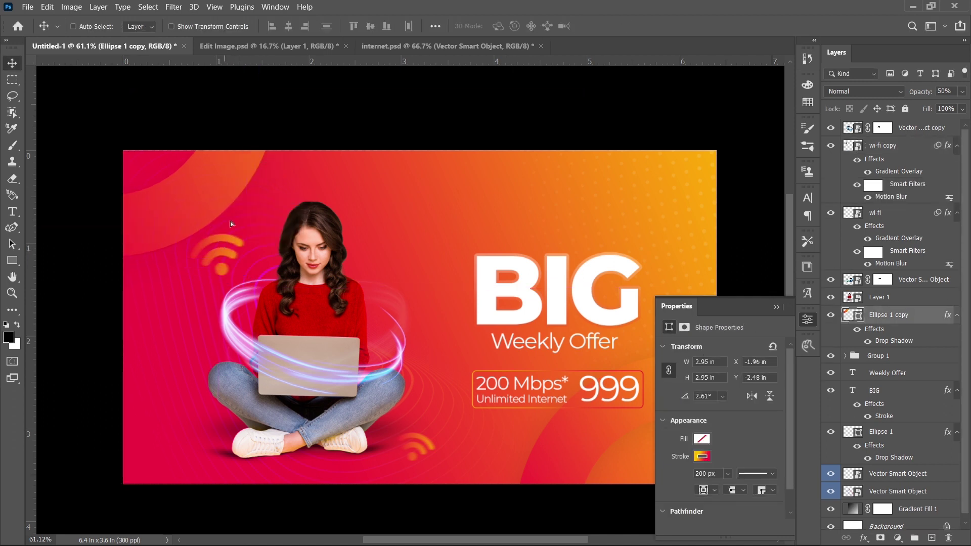
Duplicate the larger wi-fi icon to the right of the woman's hair, scaled to about 0.37 in wide and rotated to about 17°.
right_click(234, 245)
click(263, 252)
drag(242, 242, 405, 180)
key(ctrl+j)
key(ctrl+t)
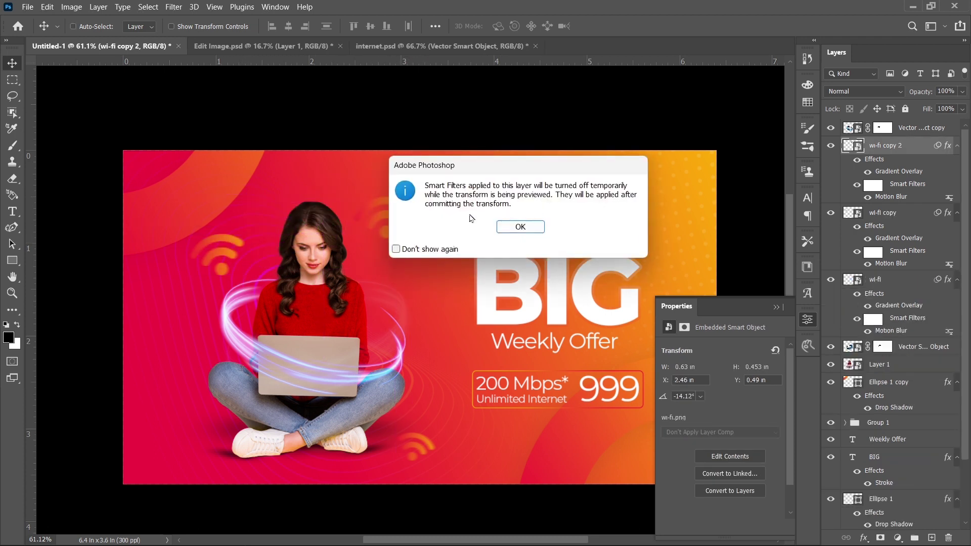
click(519, 227)
drag(355, 221, 393, 279)
key(Return)
Raise the original light ring layer above the wi-fi icon layers and set its opacity to 100%.
key(ctrl+minus)
key(ctrl+minus)
key(ctrl+minus)
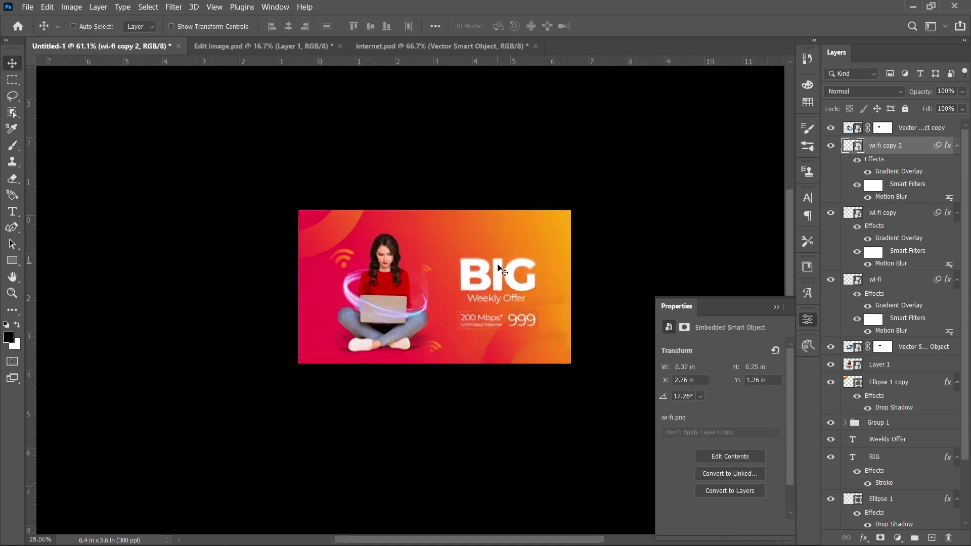
scroll(497, 265, up, 4)
drag(497, 265, 496, 271)
scroll(436, 290, down, 1)
scroll(429, 291, up, 2)
mouse_move(424, 290)
mouse_down()
mouse_move(420, 298)
mouse_move(456, 303)
mouse_move(442, 288)
mouse_up()
scroll(456, 303, up, 1)
scroll(441, 286, up, 1)
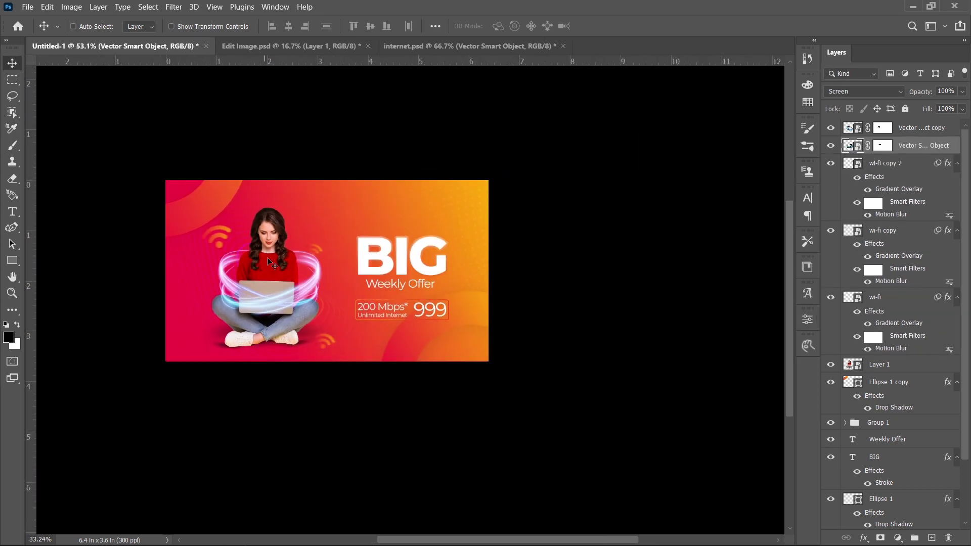
scroll(269, 264, up, 2)
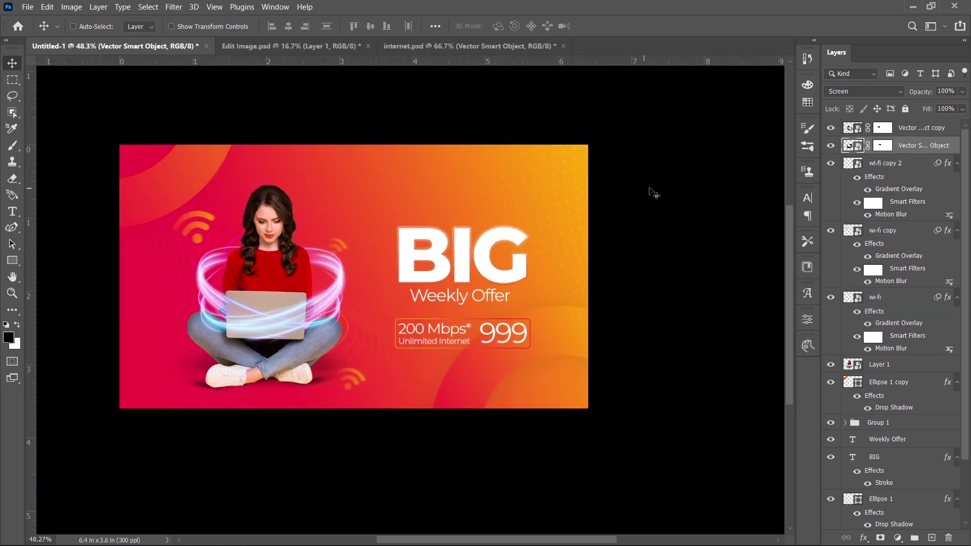
Paste the white Internet logo as a smart object and scale it to about 6% in the banner's upper-right corner.
key(ctrl+v)
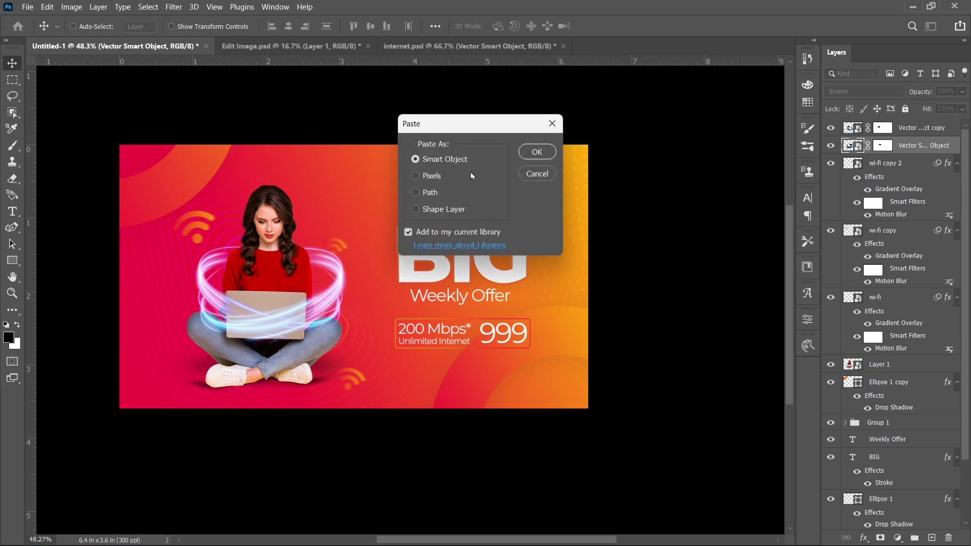
click(551, 151)
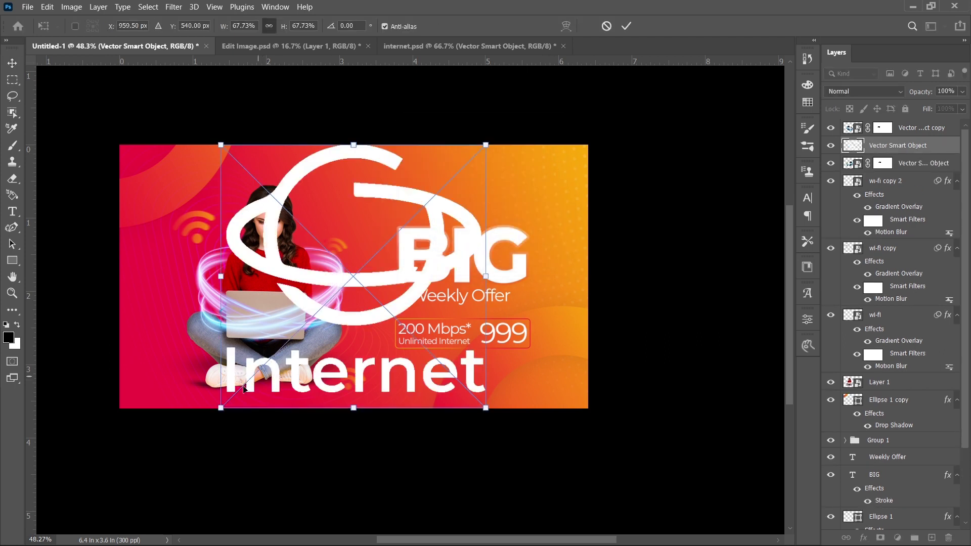
drag(220, 408, 560, 169)
key(Return)
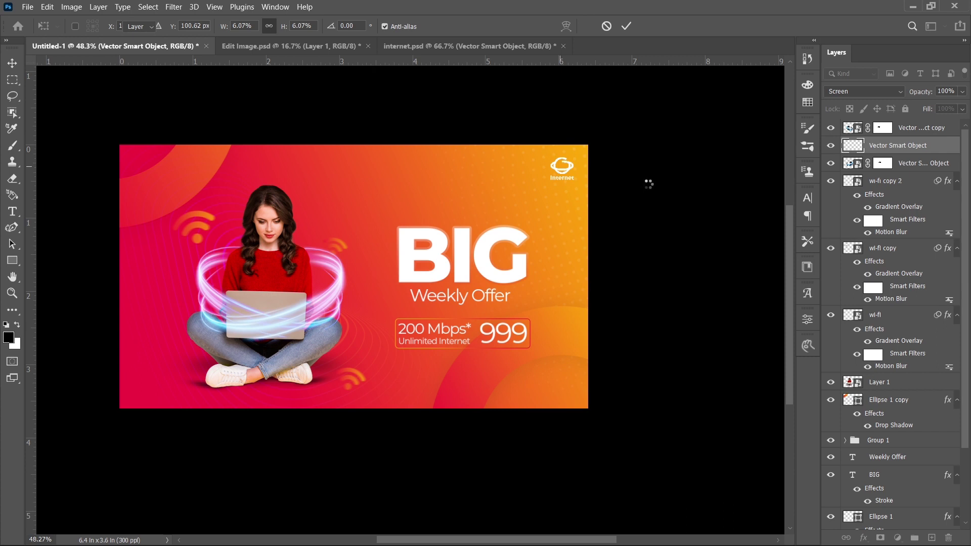
Nudge the Internet logo upward and enlarge it slightly toward its lower-left corner.
key(shift+Up)
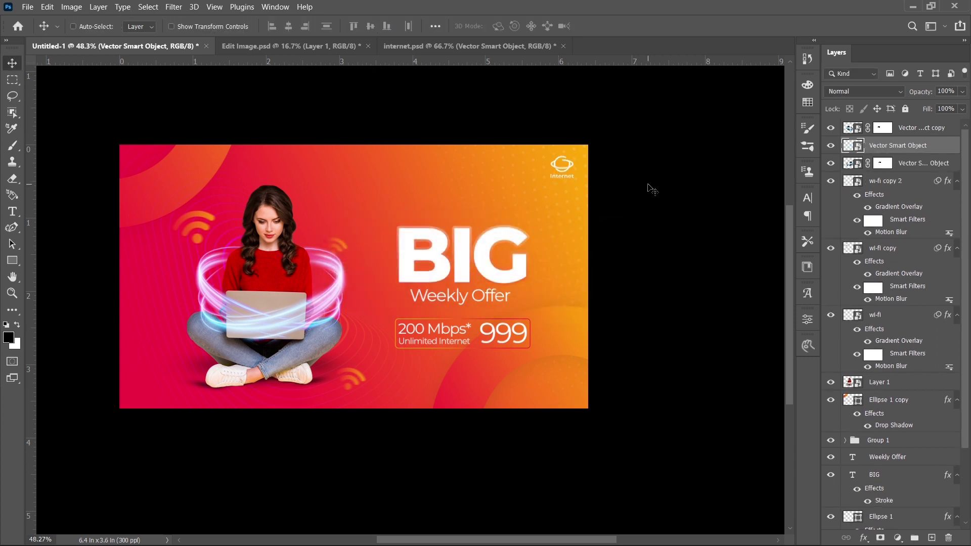
key(ctrl+t)
drag(549, 180, 542, 187)
key(Return)
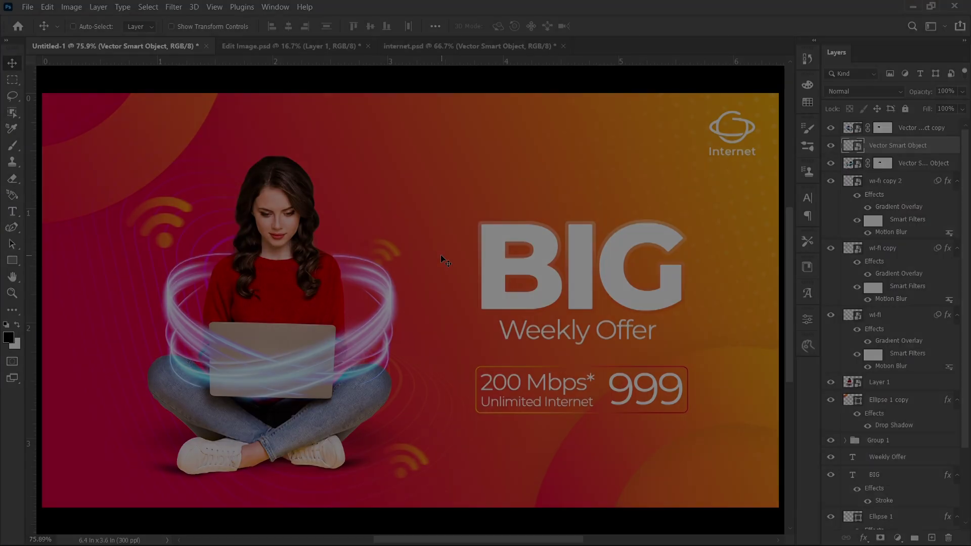